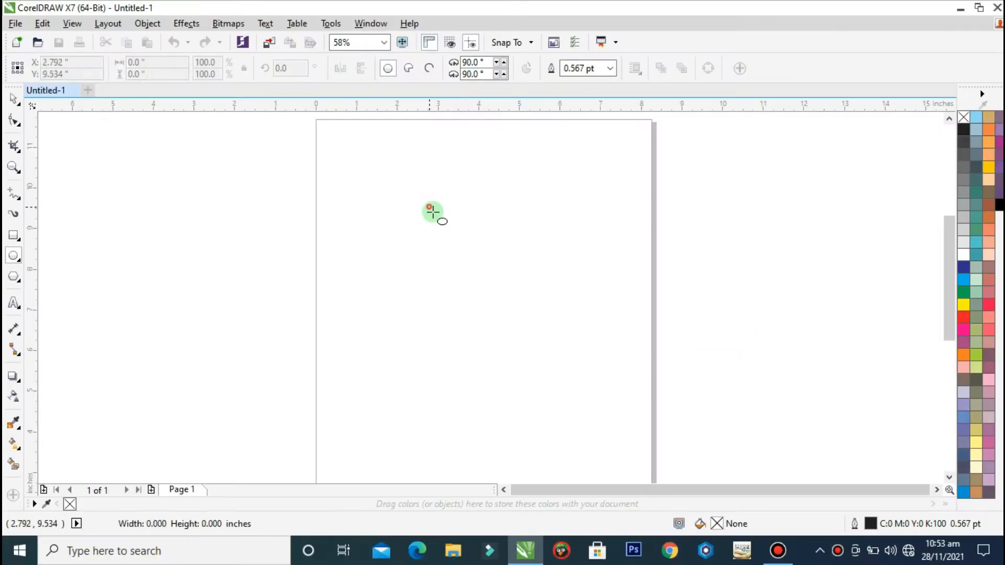
Draw a tall ellipse about 1.6 by 4.1 inches on the page and place an overlapping copy of it beside it horizontally.
click(15, 102)
key(F2)
drag(542, 161, 382, 412)
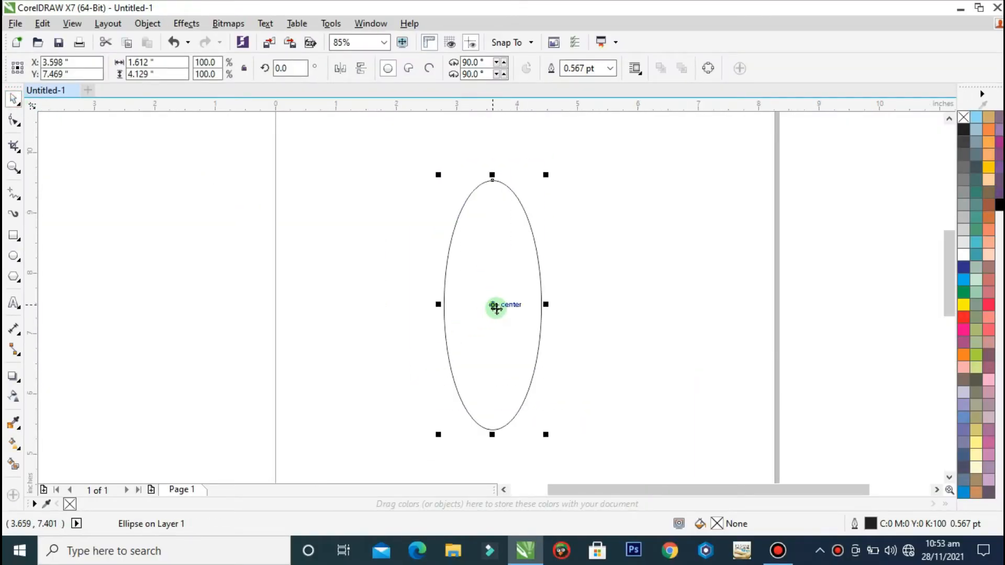
drag(494, 305, 529, 306)
click(663, 312)
click(561, 309)
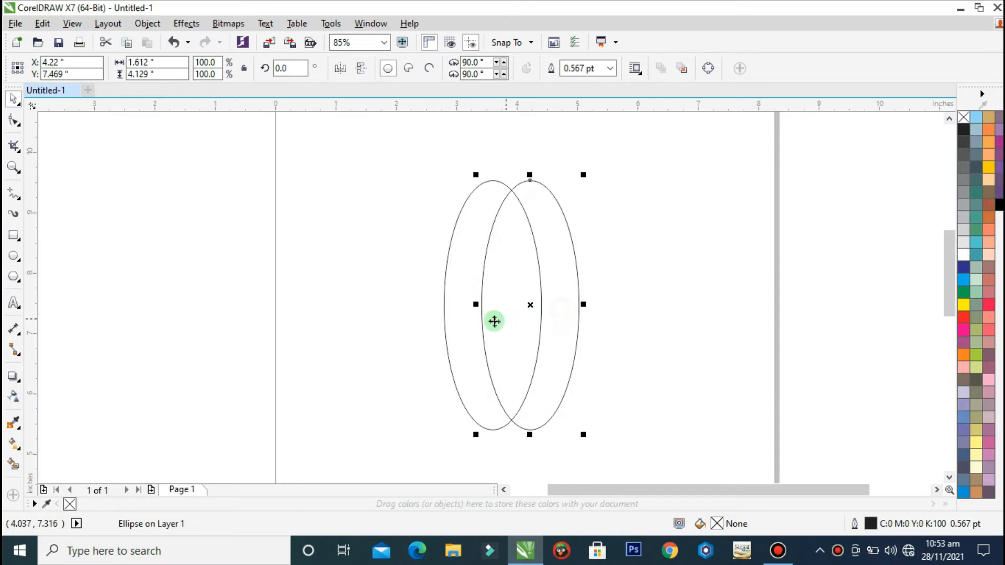
Intersect the two overlapping ellipses to create a lens shape from their common area.
drag(647, 140, 372, 451)
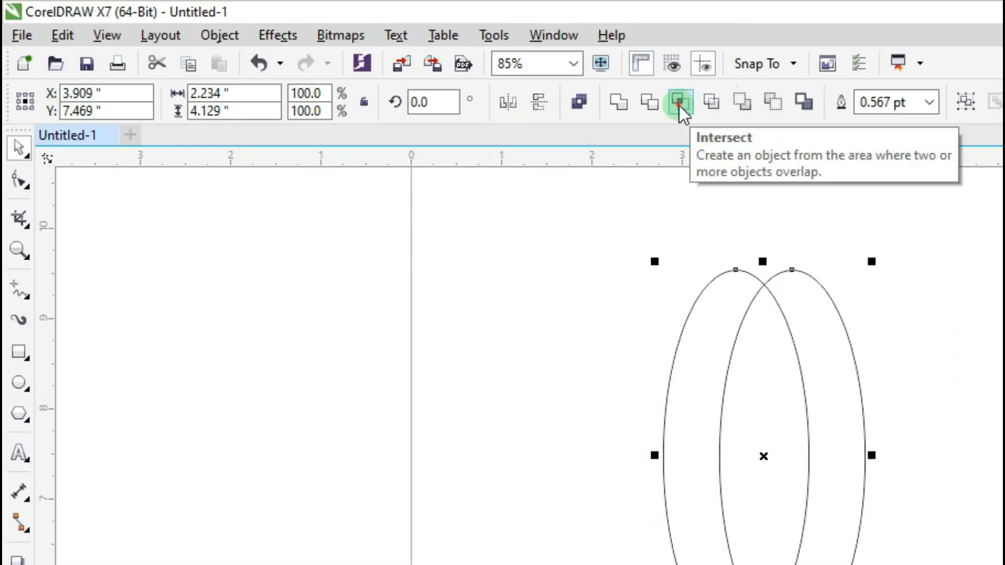
click(455, 68)
click(736, 301)
Separate the lens shape from the two source ellipses, delete both ellipses and reposition the lens on the page.
drag(508, 314, 706, 312)
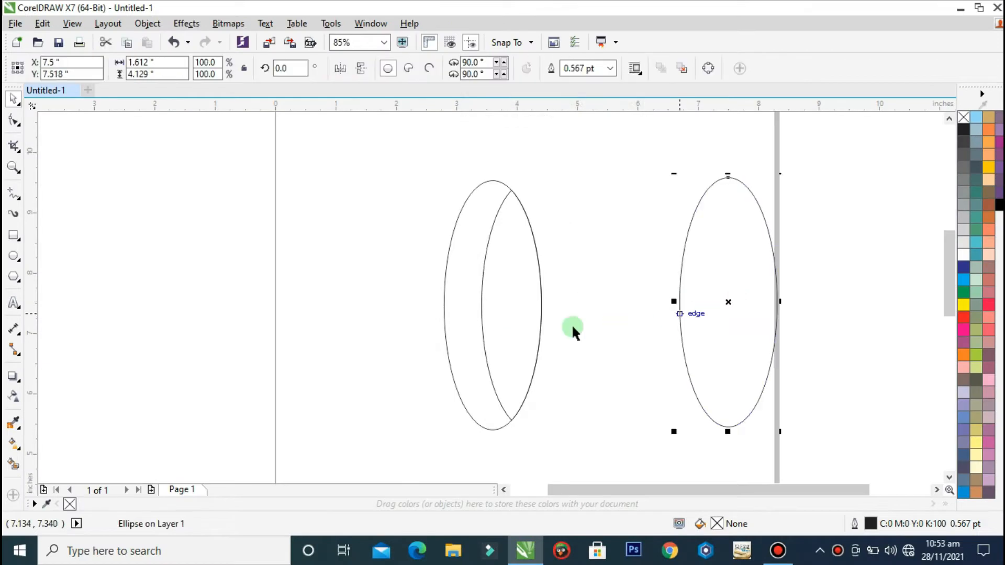
drag(531, 316, 589, 320)
click(477, 319)
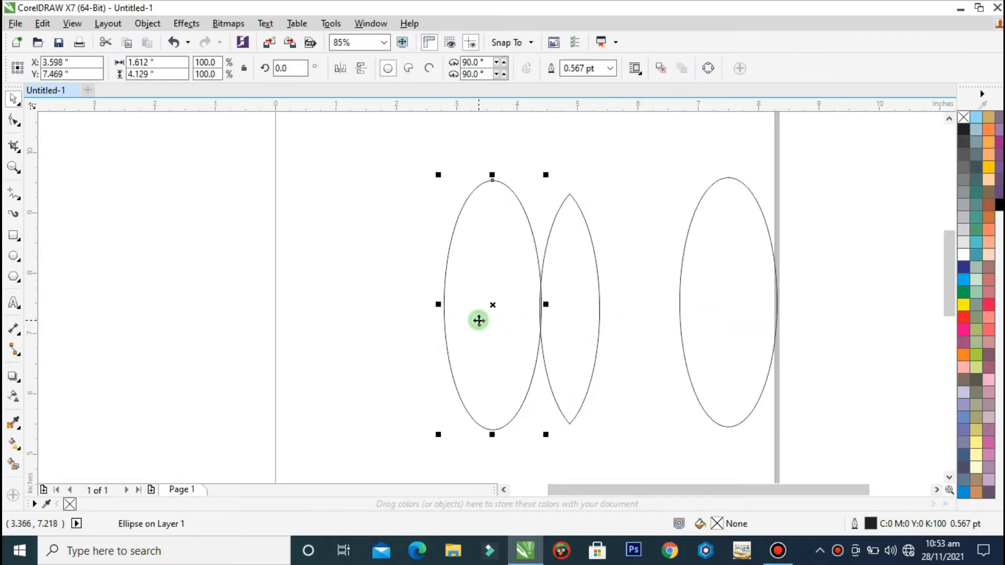
key(Delete)
click(748, 292)
key(Delete)
drag(552, 305, 521, 276)
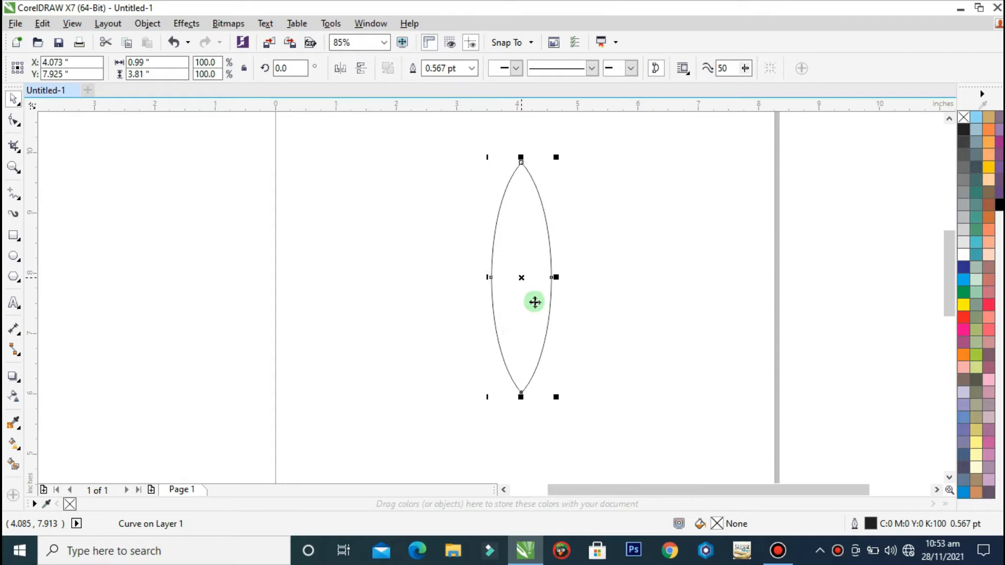
Reshape the lens into a leaf with a narrow pointed base by pulling both curve handles of its lowest node inward.
key(z)
drag(614, 165, 427, 415)
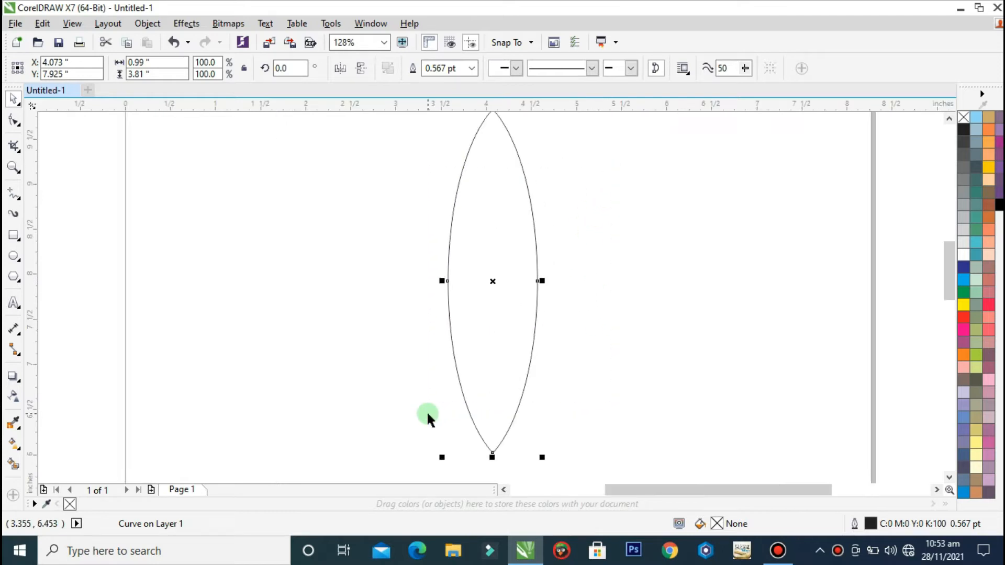
key(F10)
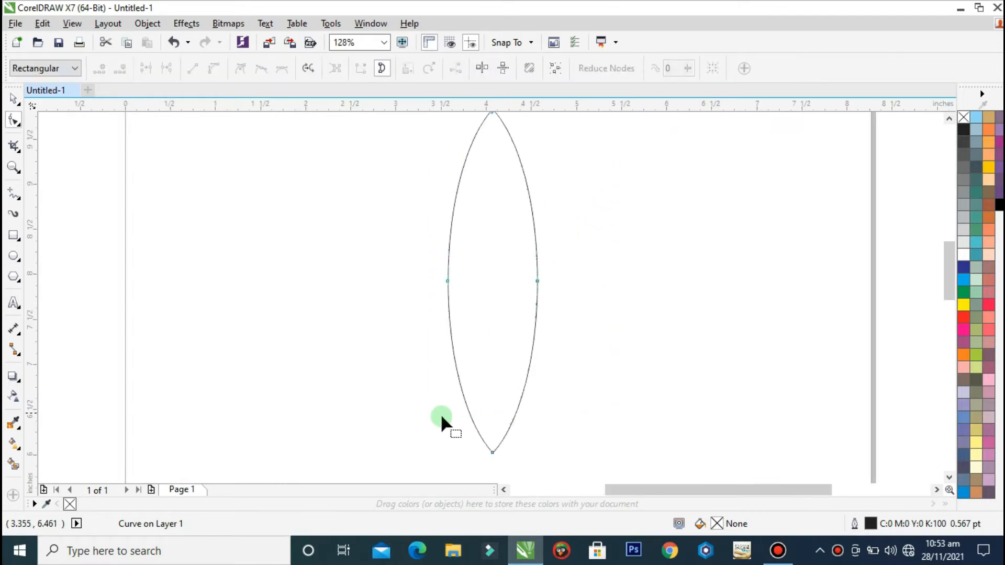
click(493, 454)
scroll(497, 449, up, 5)
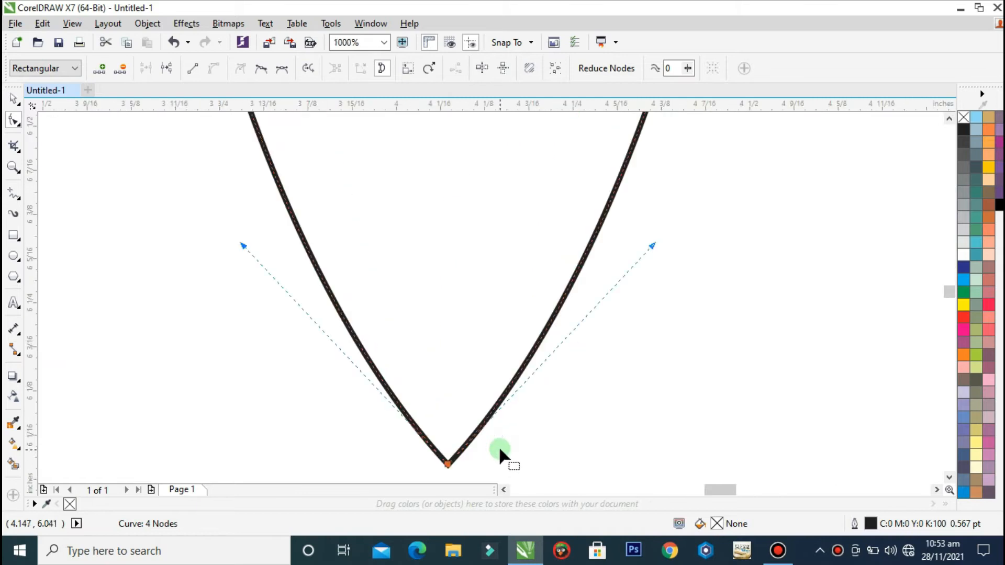
drag(651, 244, 490, 208)
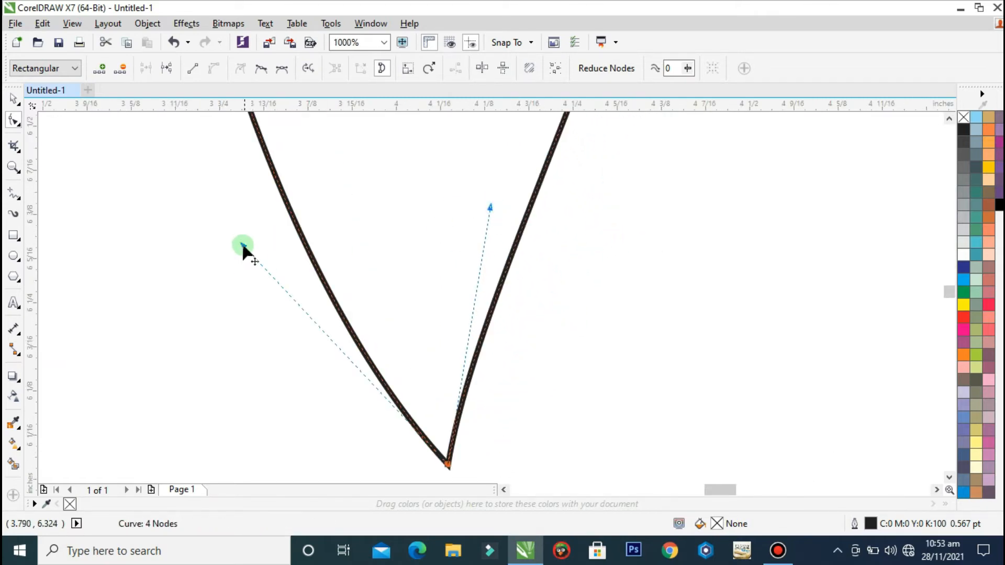
drag(244, 246, 442, 206)
scroll(442, 315, down, 5)
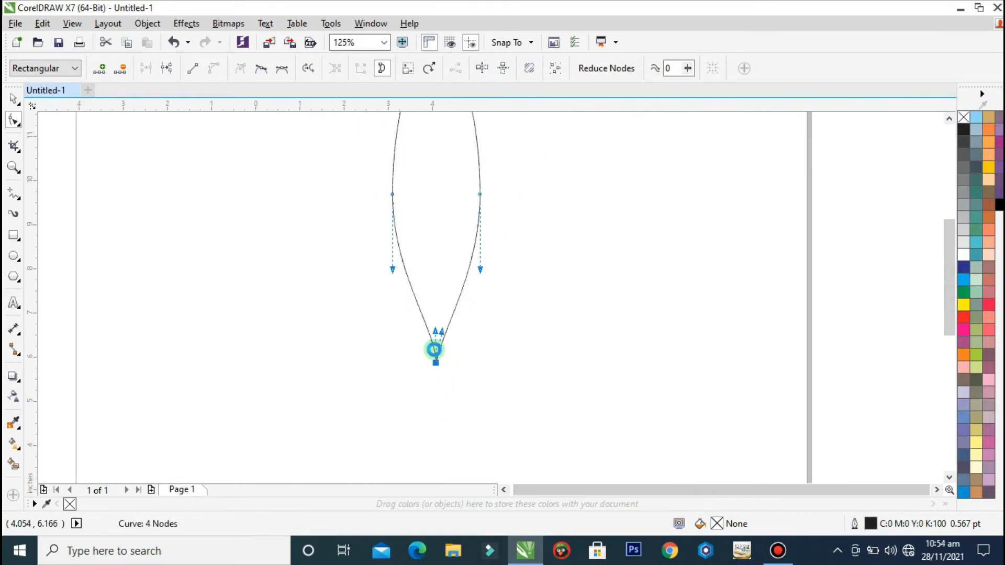
scroll(435, 349, down, 2)
click(13, 99)
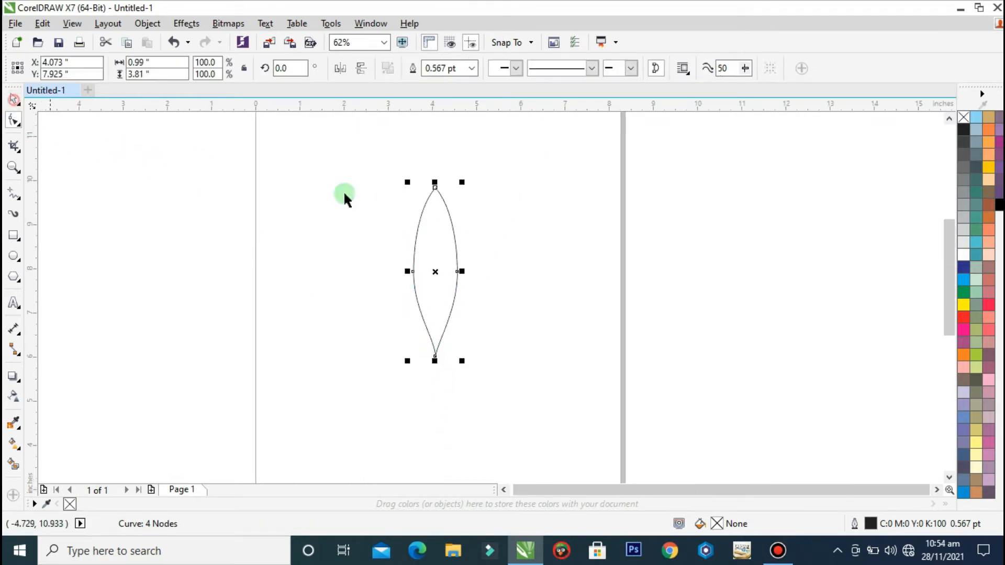
Fill the leaf with dark blue (C:100 M:100 Y:0 K:0) and remove its outline.
drag(470, 154, 387, 417)
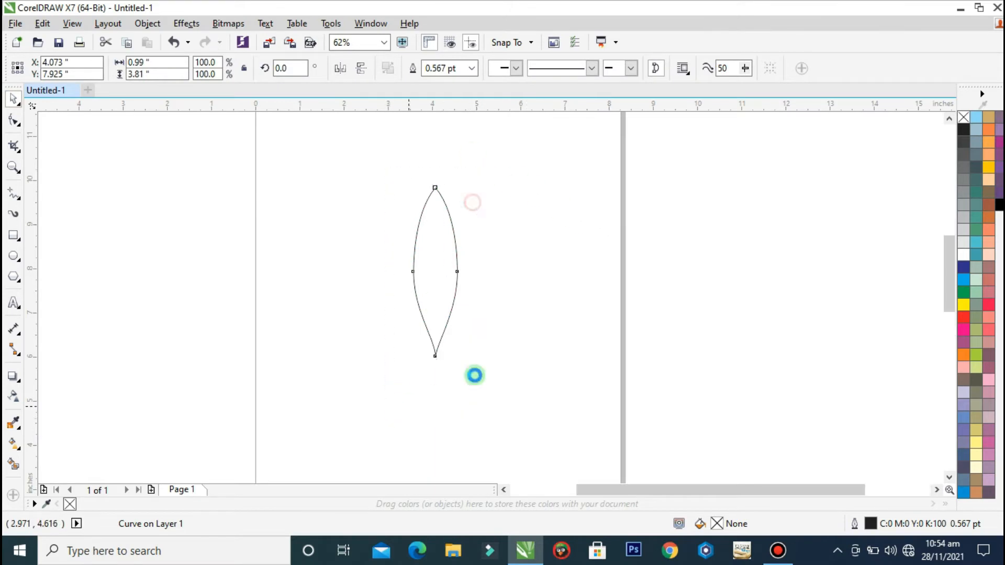
click(966, 267)
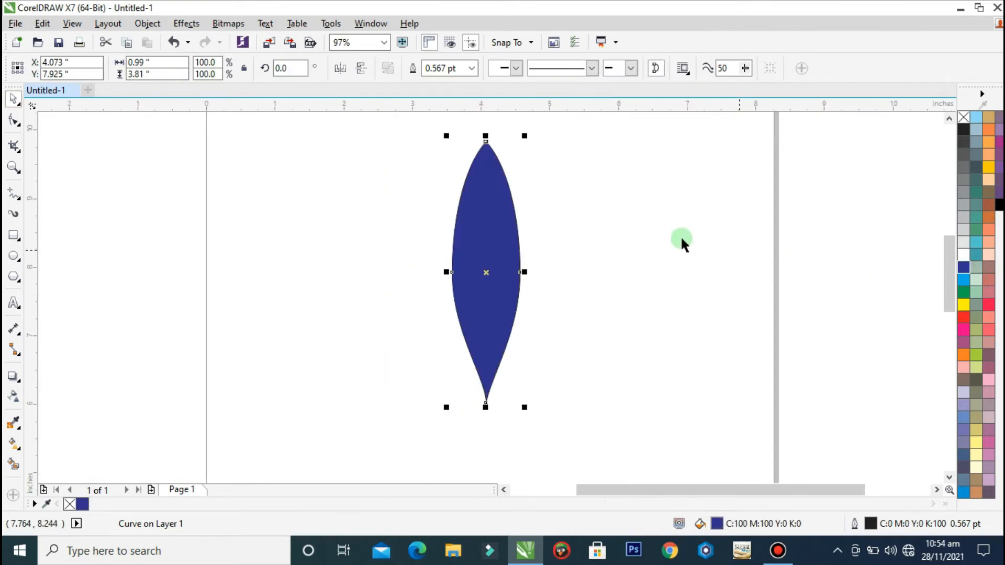
right_click(964, 120)
Set the leaf's rotation centre at its lower tip and create a copy rotated to 315°.
click(487, 272)
drag(488, 272, 489, 415)
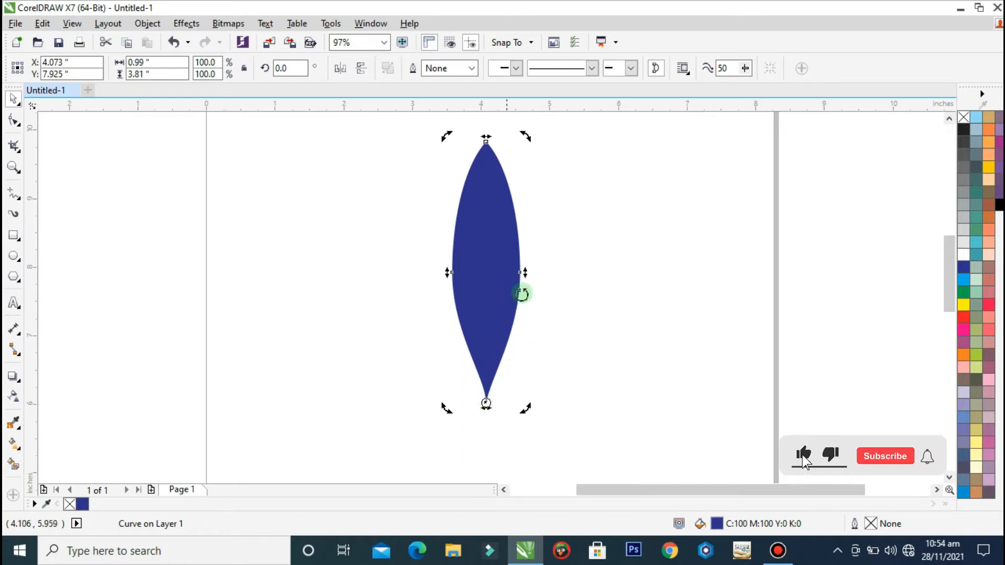
drag(527, 134, 675, 259)
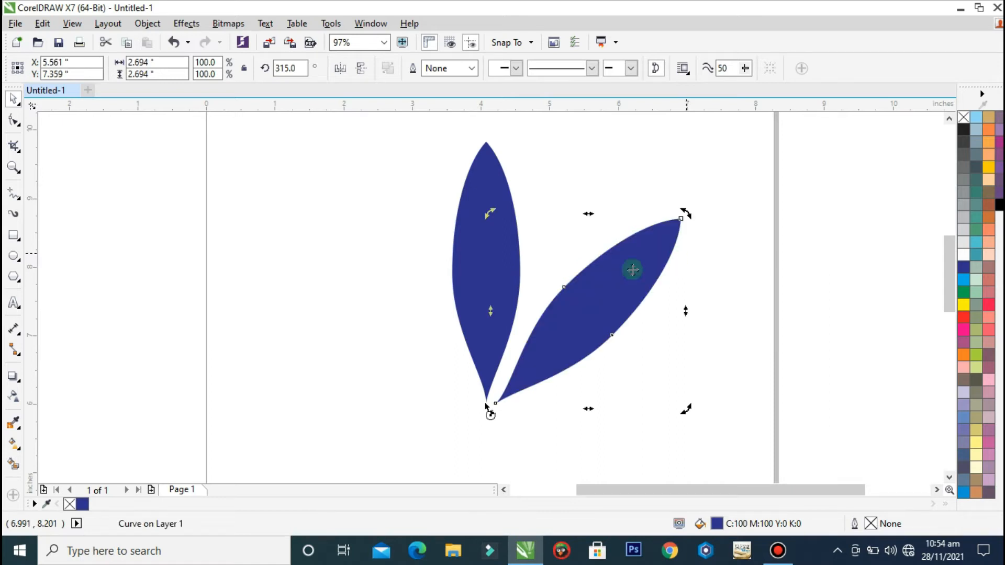
Group the two leaves, shrink the group to about 0.83 by 0.95 inches and place it near the page's upper edge.
scroll(526, 303, down, 2)
drag(438, 366, 398, 418)
click(649, 211)
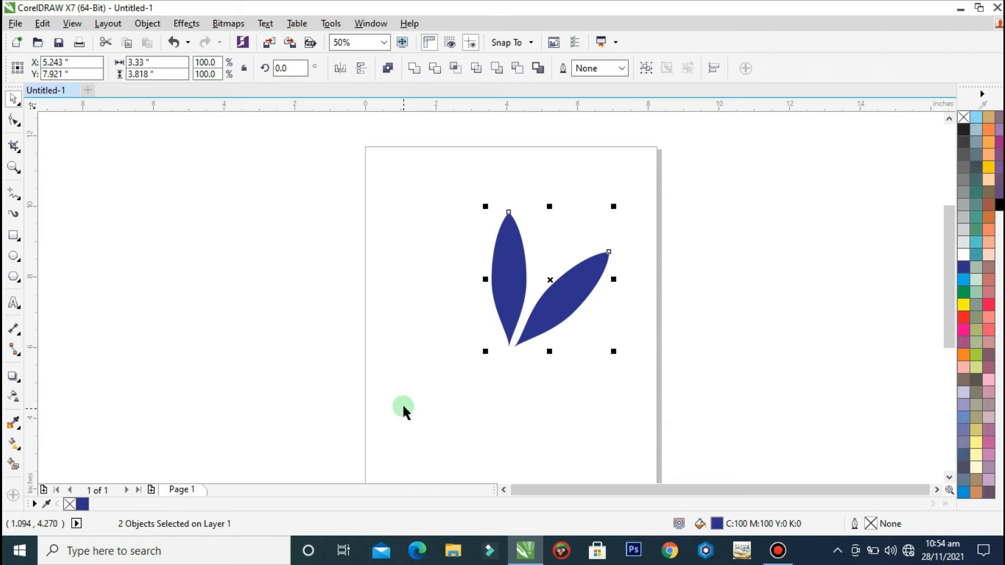
key(ctrl+g)
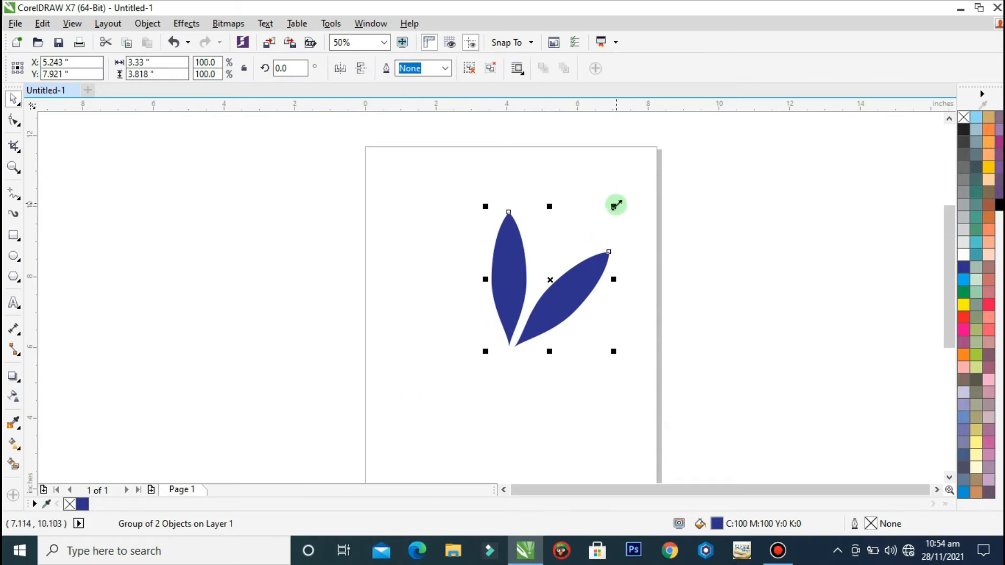
drag(615, 208, 466, 201)
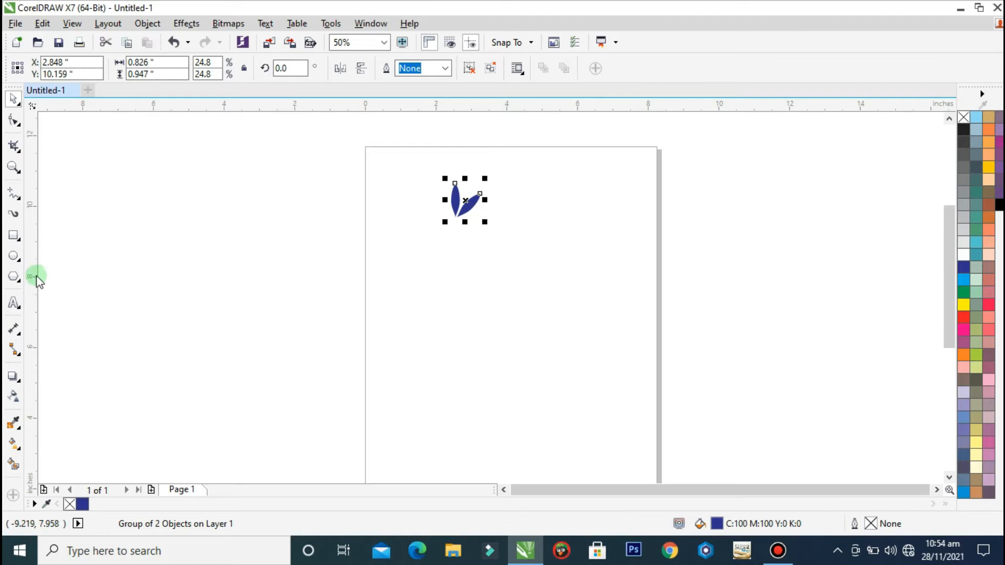
Draw a circle about 4.75 inches in diameter below the leaf pair.
click(16, 257)
drag(462, 276, 630, 446)
click(11, 100)
key(F2)
drag(698, 163, 327, 417)
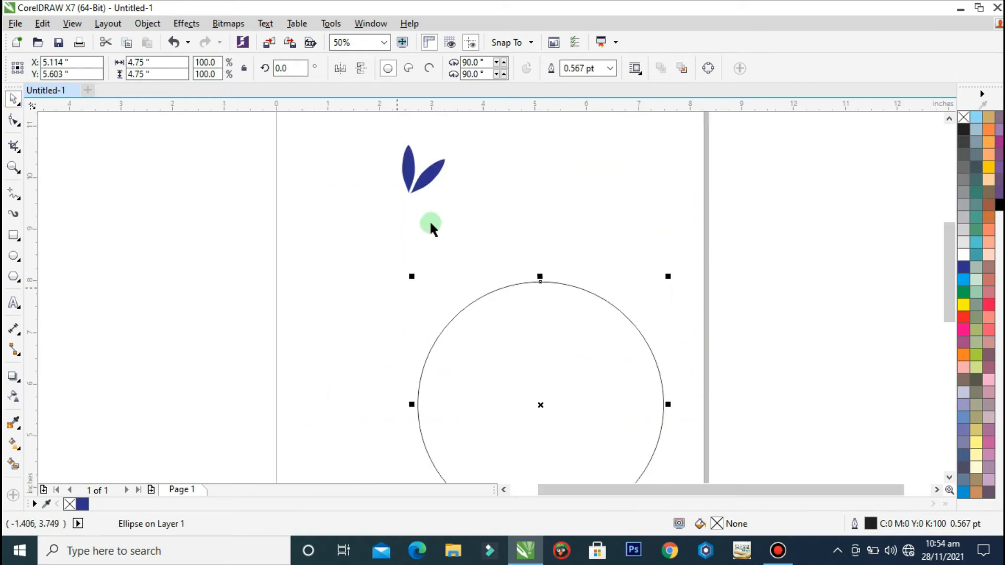
Place the leaf pair on the circle's upper-left edge, shrunk to about 0.42 by 0.39 inches and rotated to about 333.7° along the curve.
click(436, 183)
drag(436, 182, 506, 301)
key(F2)
drag(562, 224, 429, 335)
drag(511, 234, 476, 311)
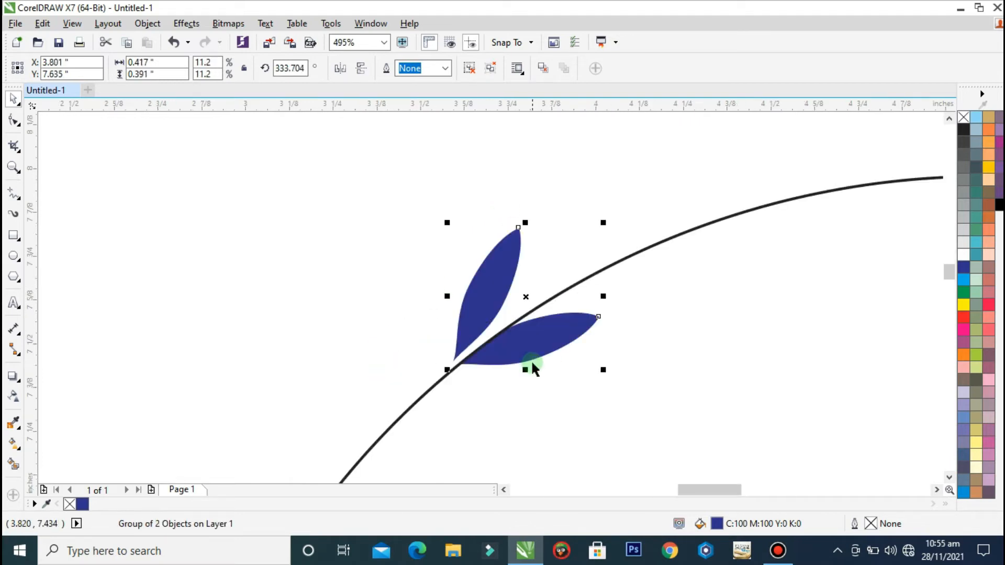
drag(684, 218, 328, 472)
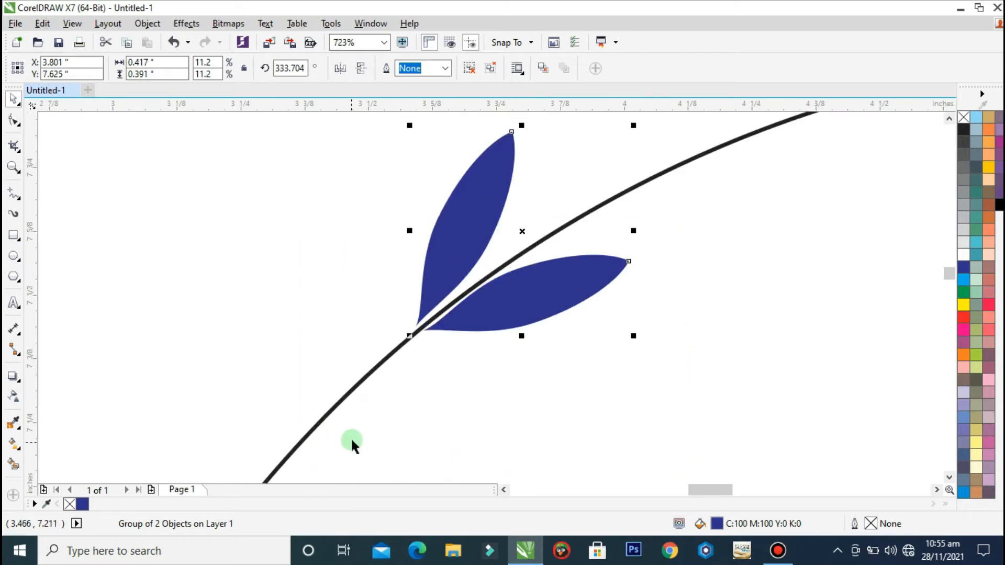
scroll(399, 357, down, 5)
scroll(443, 242, down, 1)
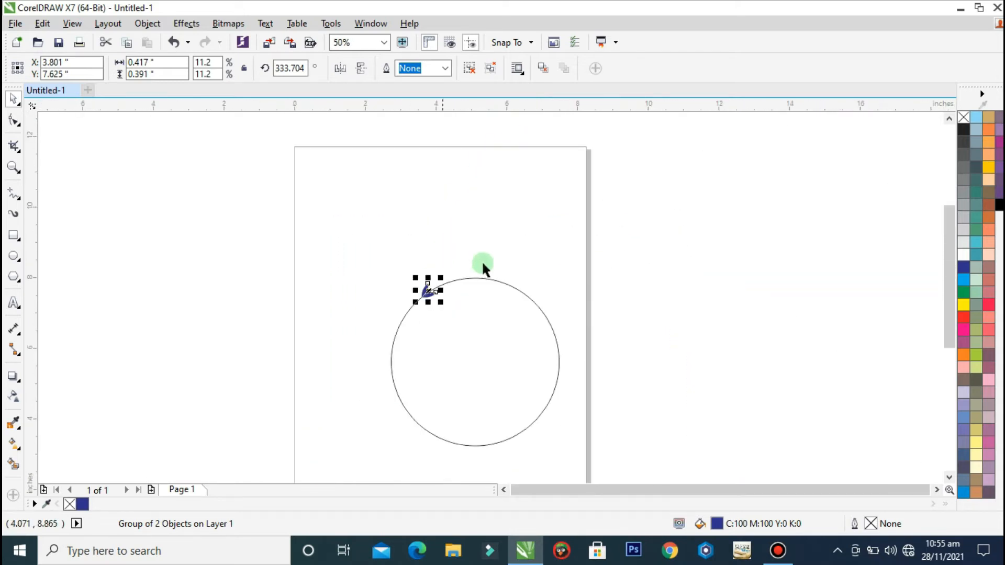
Move the leaf pair's rotation centre to the circle's centre and create a copy rotated to about 341.3° along the circle.
drag(595, 229, 334, 465)
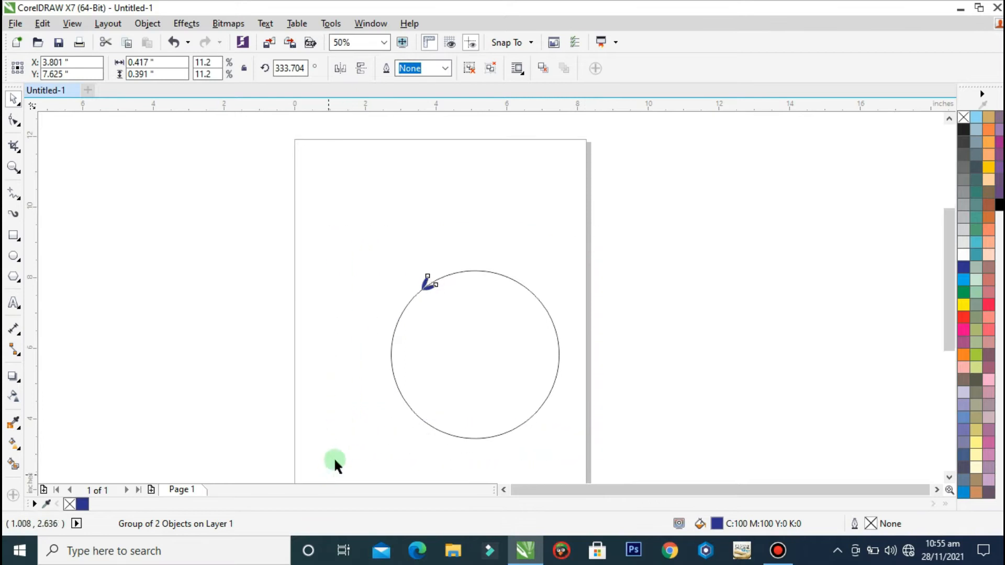
click(444, 208)
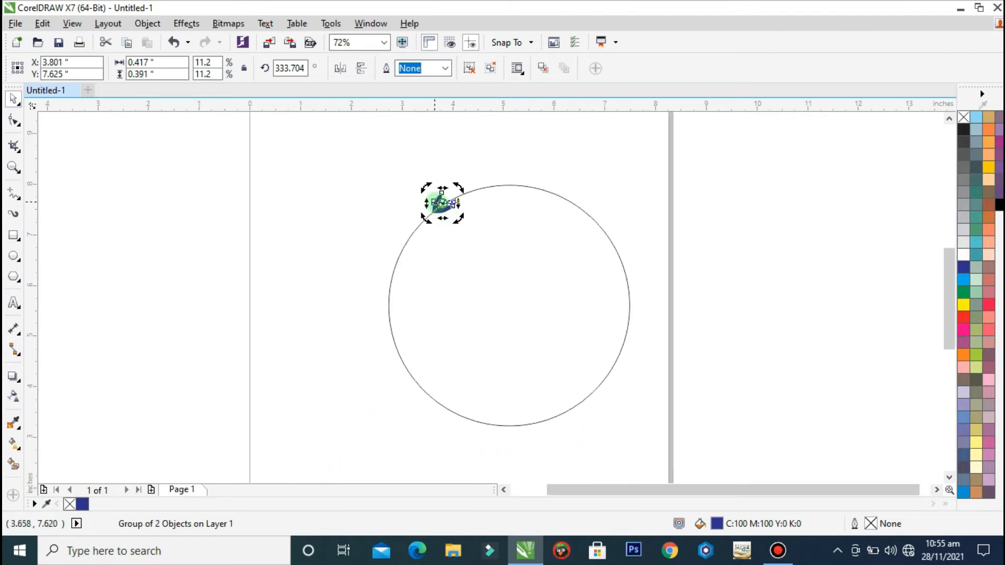
drag(442, 203, 507, 307)
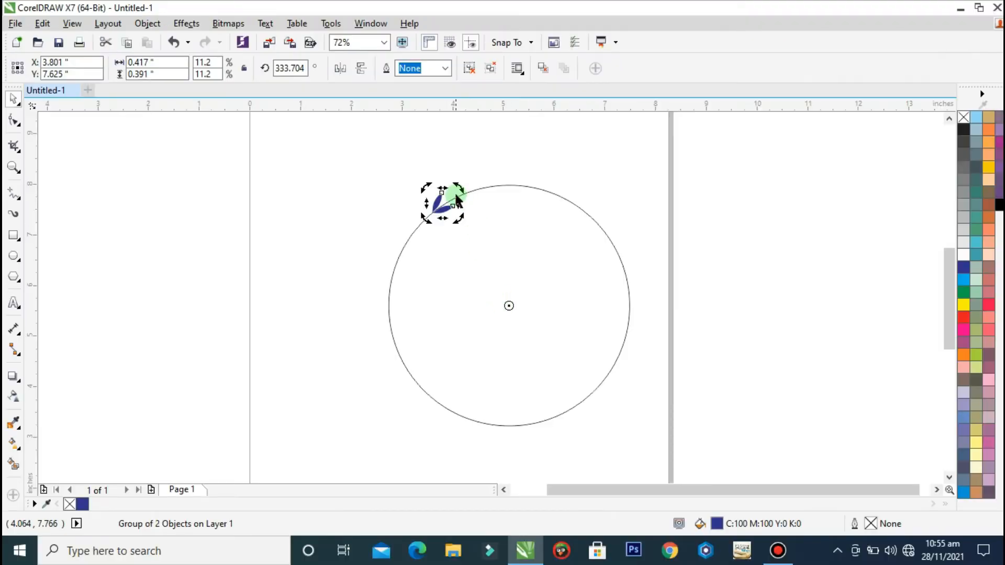
drag(458, 184, 444, 195)
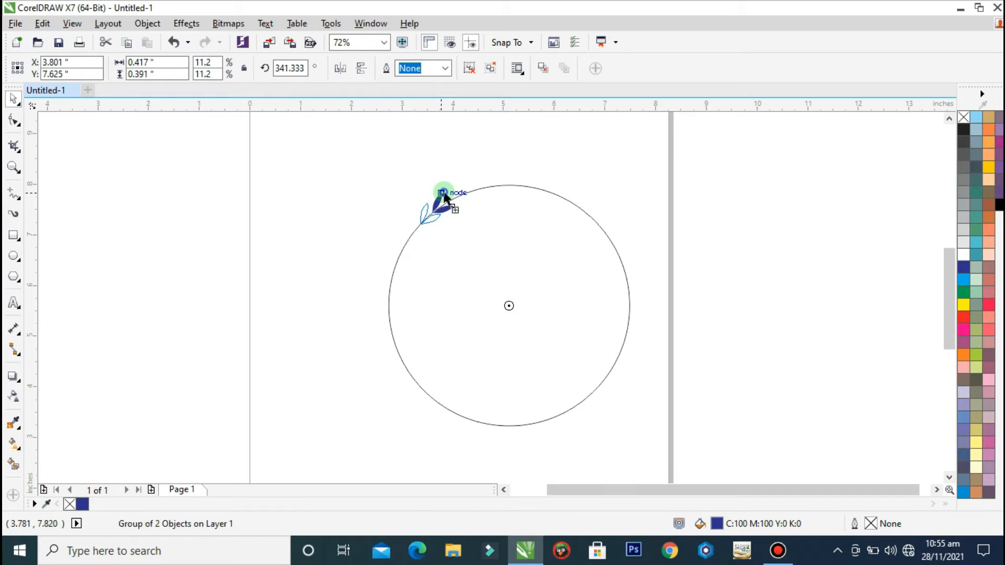
Repeat the rotated leaf copy down the circle's left side until the branch nearly reaches the circle's lowest point.
scroll(441, 204, up, 3)
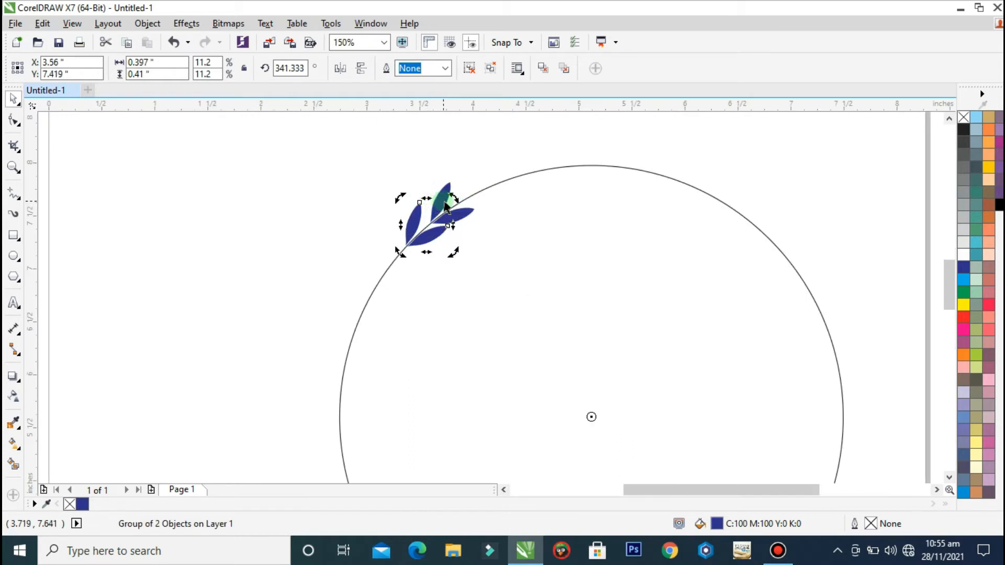
key(ctrl+r)
key(ctrl+r)
key(ctrl+r)
key(ctrl+r)
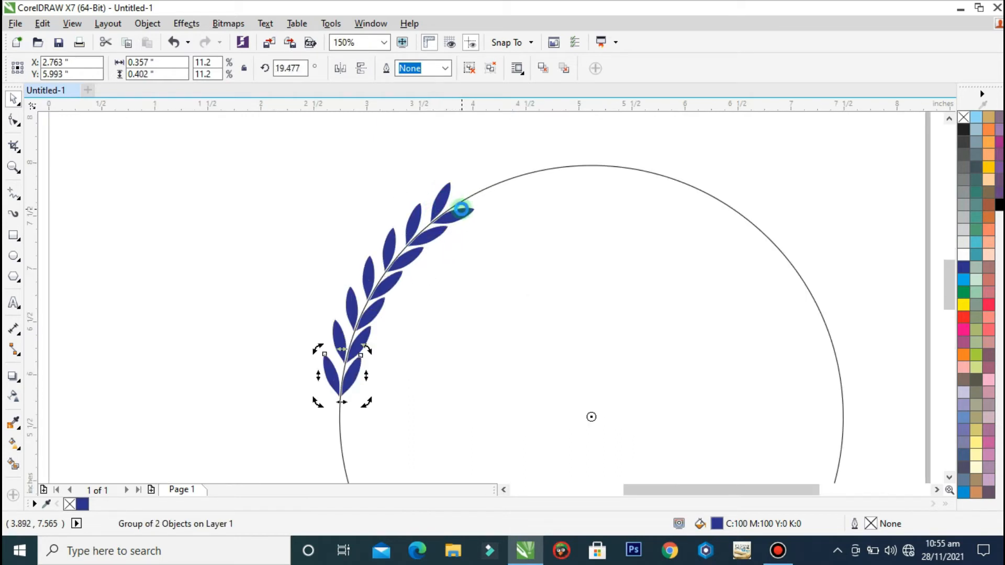
key(ctrl+r)
scroll(460, 213, down, 3)
key(ctrl+r)
key(ctrl+r)
key(ctrl+r)
key(ctrl+r)
key(ctrl+r)
key(ctrl+r)
key(ctrl+r)
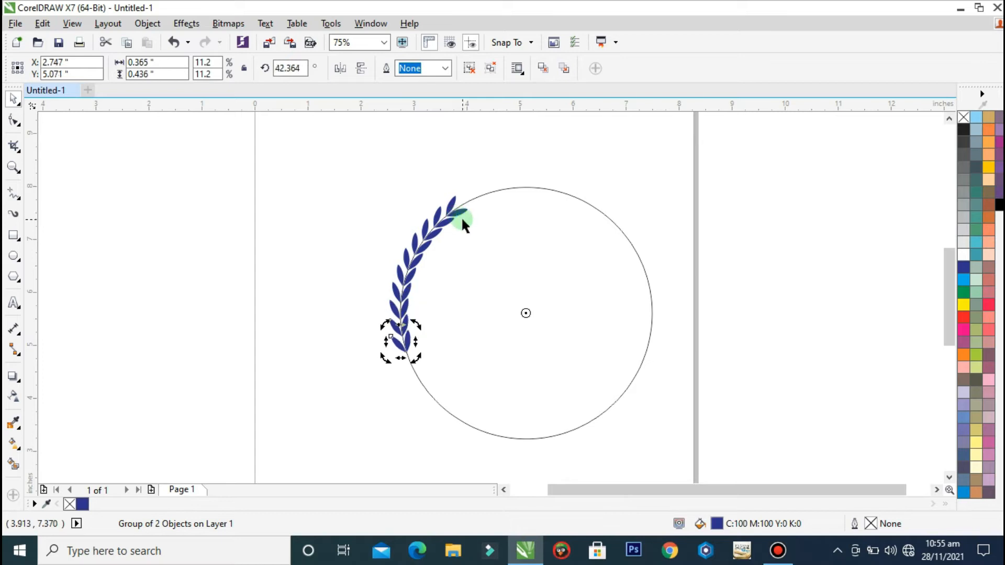
key(ctrl+r)
key(ctrl+r)
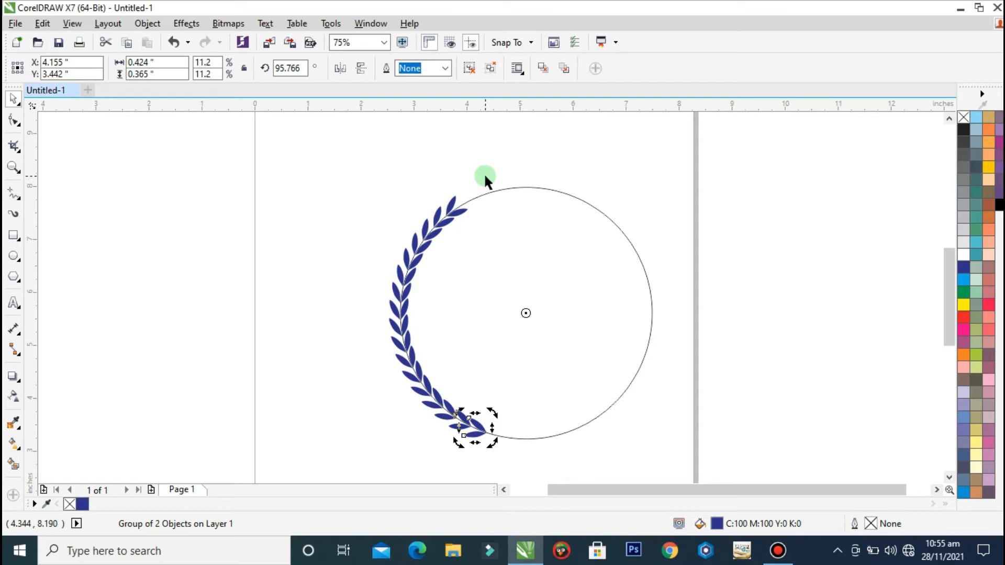
key(F2)
drag(531, 183, 381, 332)
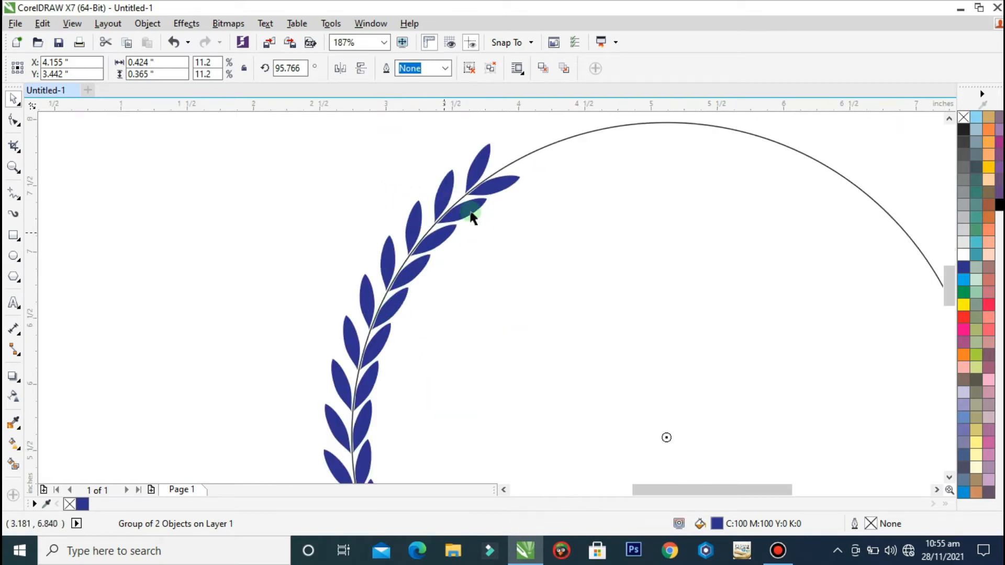
click(494, 189)
scroll(465, 203, down, 2)
click(482, 175)
scroll(466, 198, up, 2)
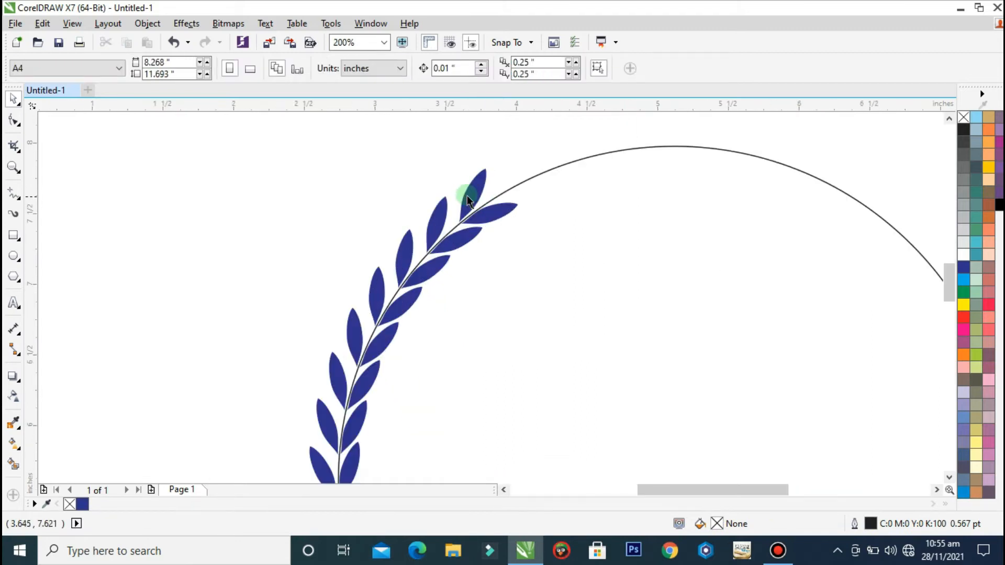
click(467, 195)
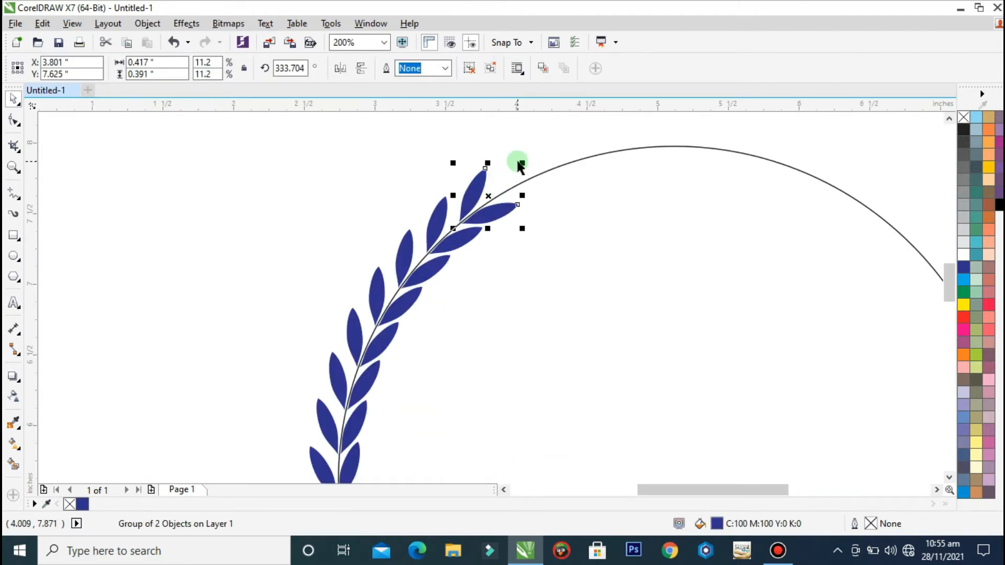
Duplicate all leaf pairs onto the circle's right side and mirror the copy horizontally to complete the wreath.
scroll(500, 173, down, 3)
drag(419, 364, 561, 153)
drag(465, 244, 632, 238)
click(341, 68)
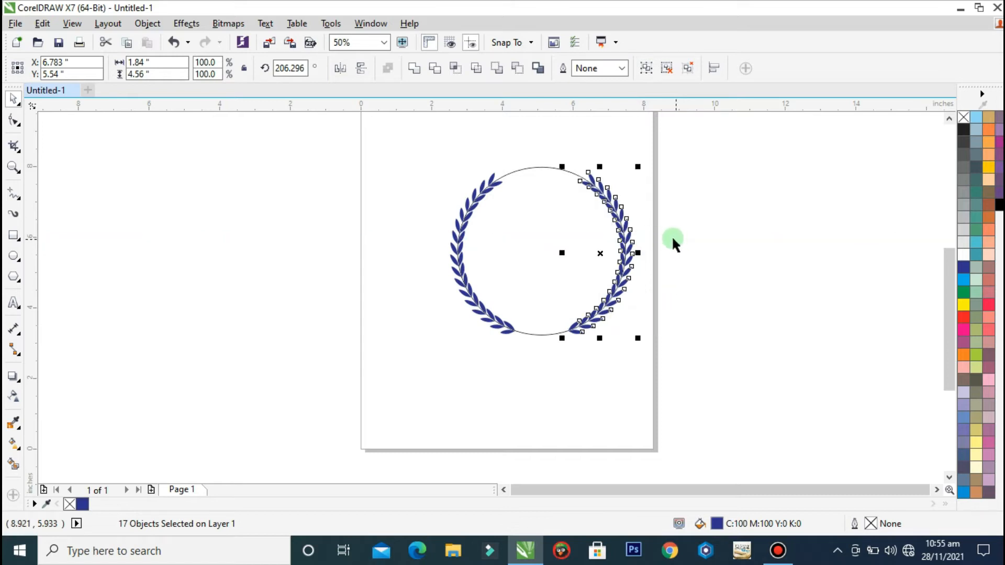
Create a concentric copy of the wreath's circle scaled to 58.5%, about 2.78 inches across, inside the wreath.
click(585, 231)
scroll(540, 246, down, 1)
key(F2)
drag(631, 174, 454, 328)
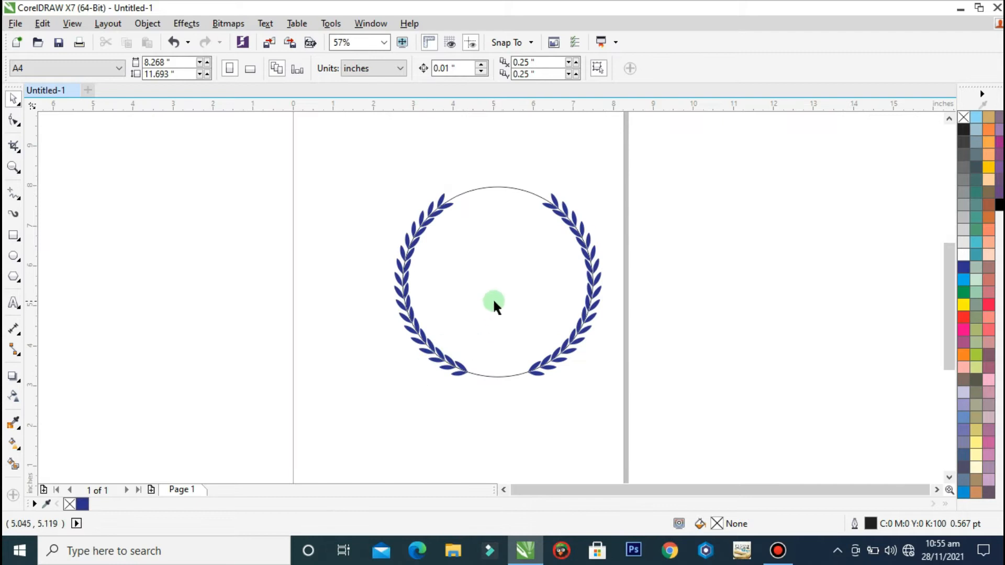
click(518, 239)
drag(595, 179, 592, 222)
click(668, 218)
drag(681, 157, 365, 416)
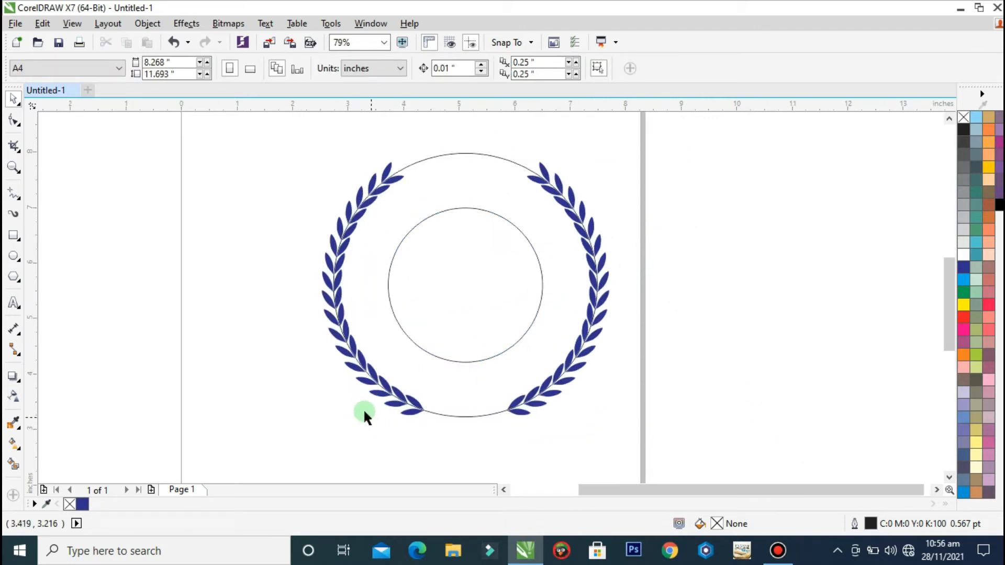
Add the artistic text CITY PUBLIC SCHOOL beside the wreath and set its font to Arial Black.
click(14, 302)
click(180, 271)
click(269, 387)
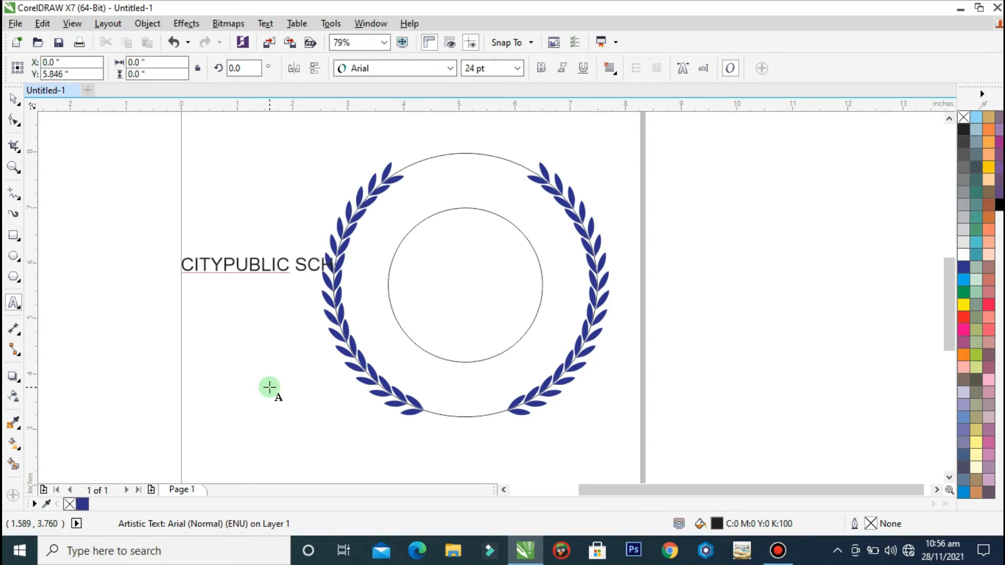
click(224, 262)
click(13, 99)
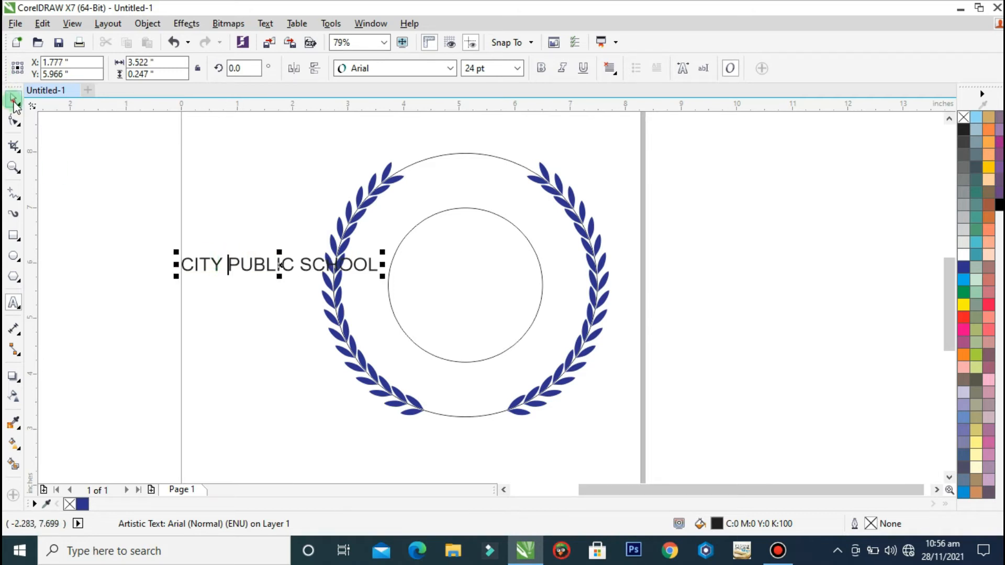
click(450, 70)
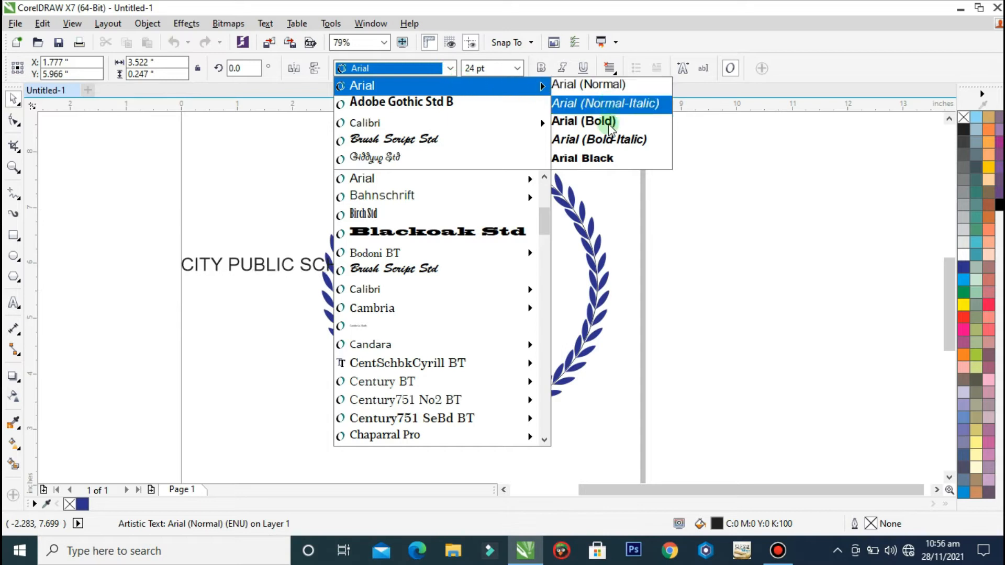
click(598, 156)
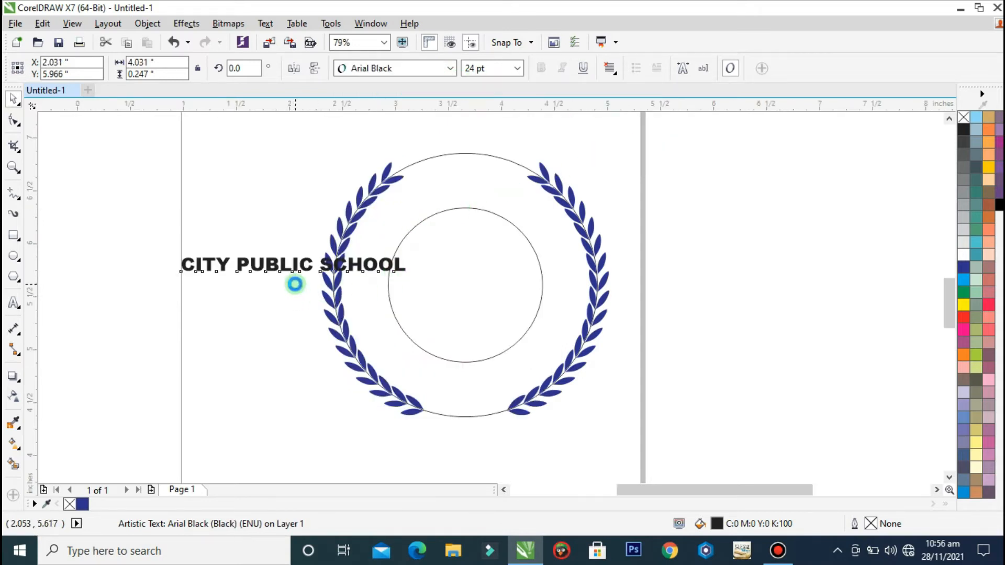
Stretch the school name's height, enlarge it to about 6.72 by 0.53 inches and place it above the inner circle.
scroll(294, 281, up, 4)
drag(290, 241, 292, 258)
scroll(291, 258, down, 4)
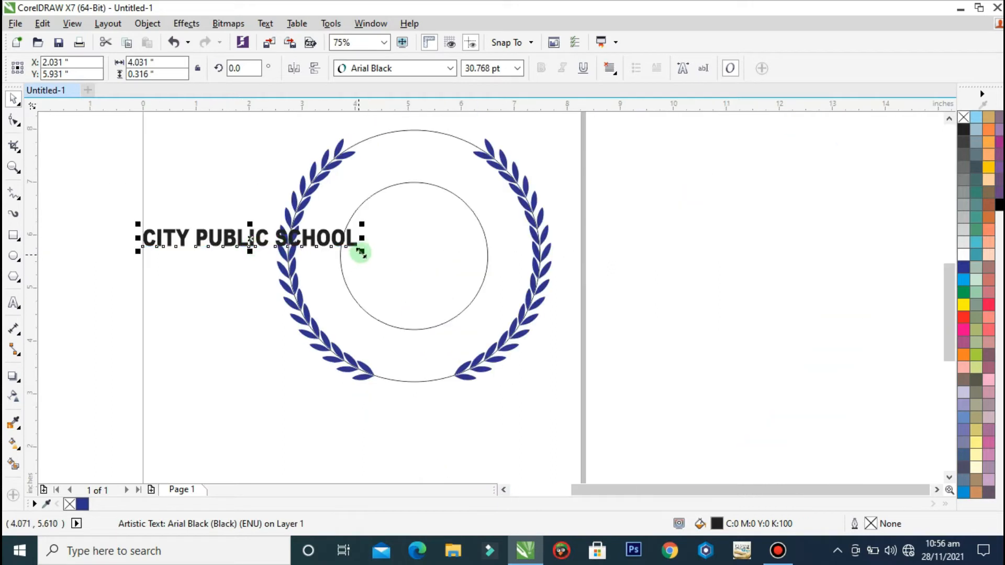
drag(362, 252, 482, 179)
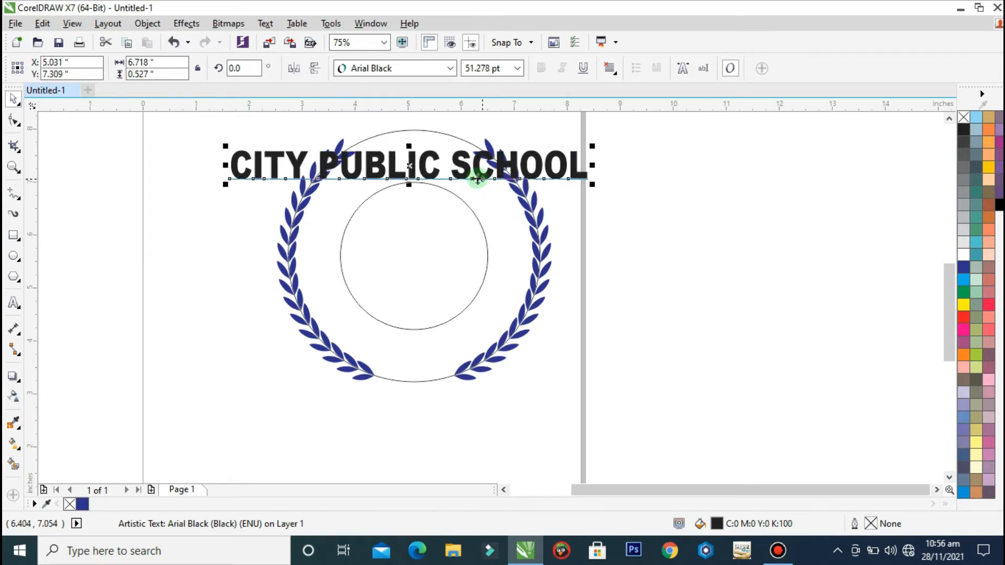
Fit the CITY PUBLIC SCHOOL text to the inner circle's path, centred over its upper arc.
click(267, 24)
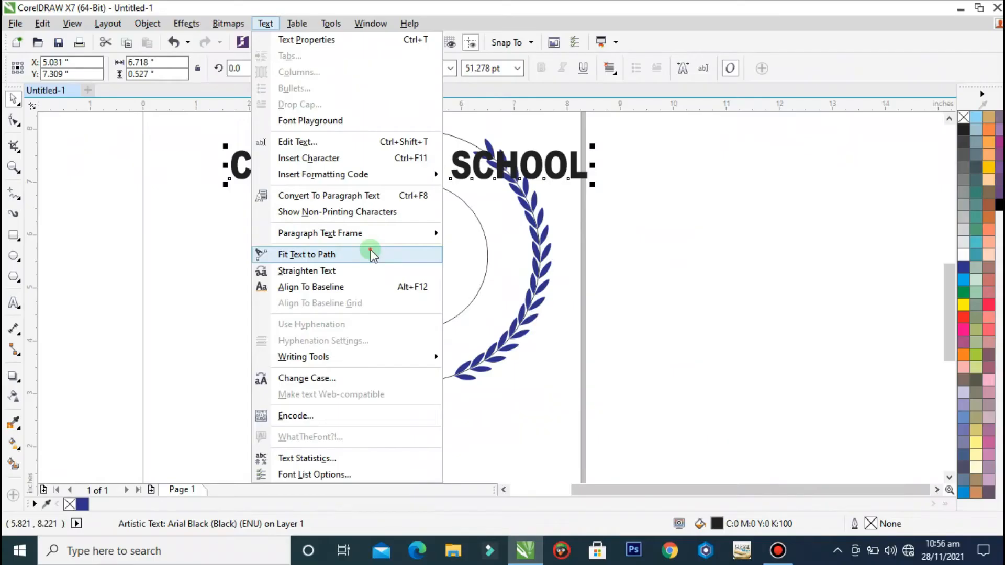
click(606, 422)
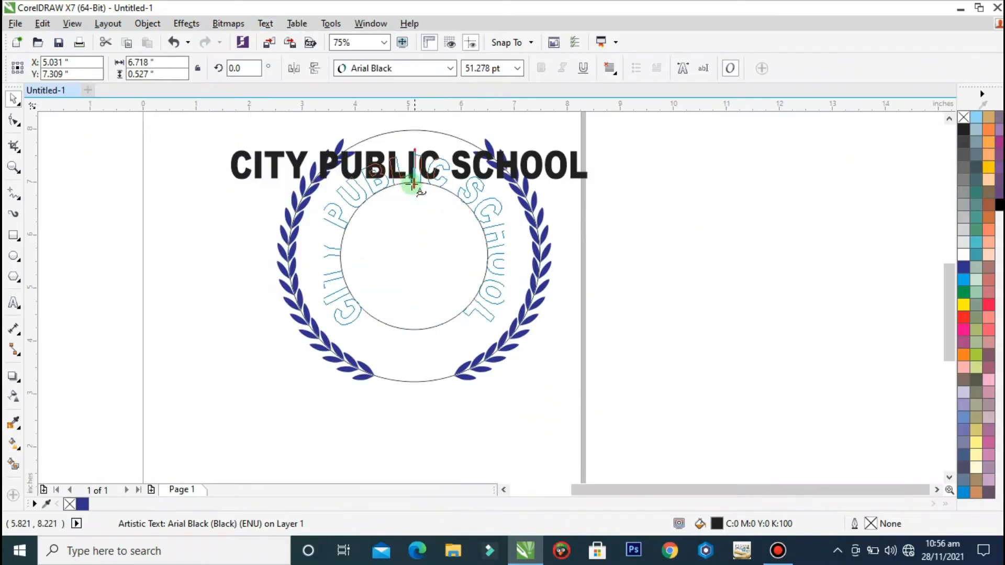
click(414, 185)
drag(422, 181, 422, 181)
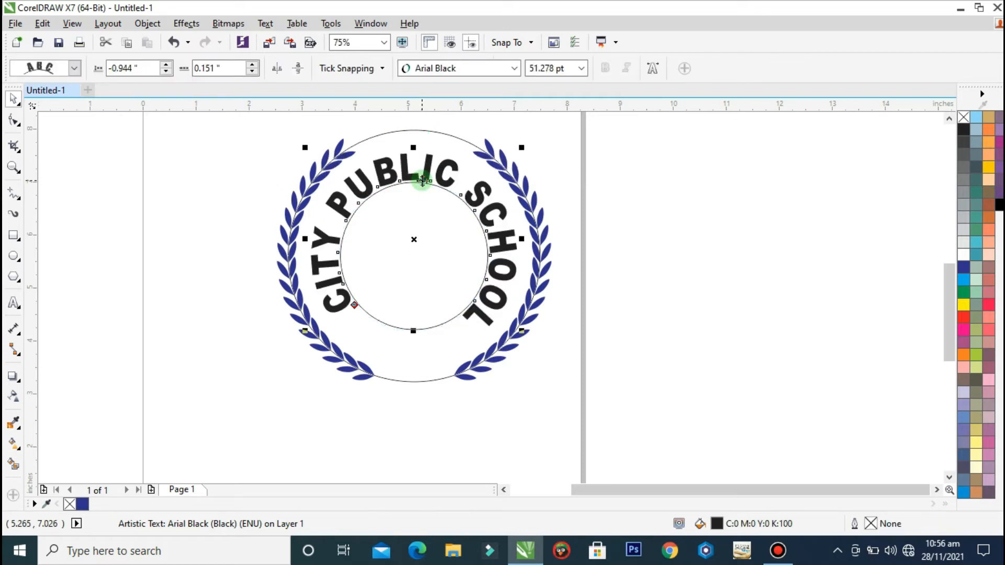
Convert the curved text to curves and delete the inner circle.
key(ctrl+q)
click(655, 228)
click(464, 261)
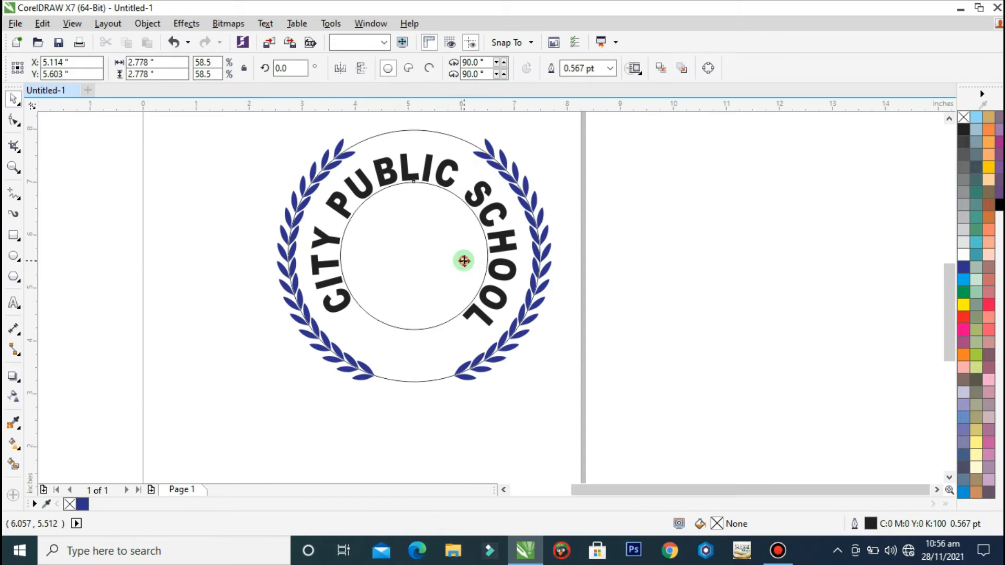
key(Delete)
scroll(512, 223, down, 1)
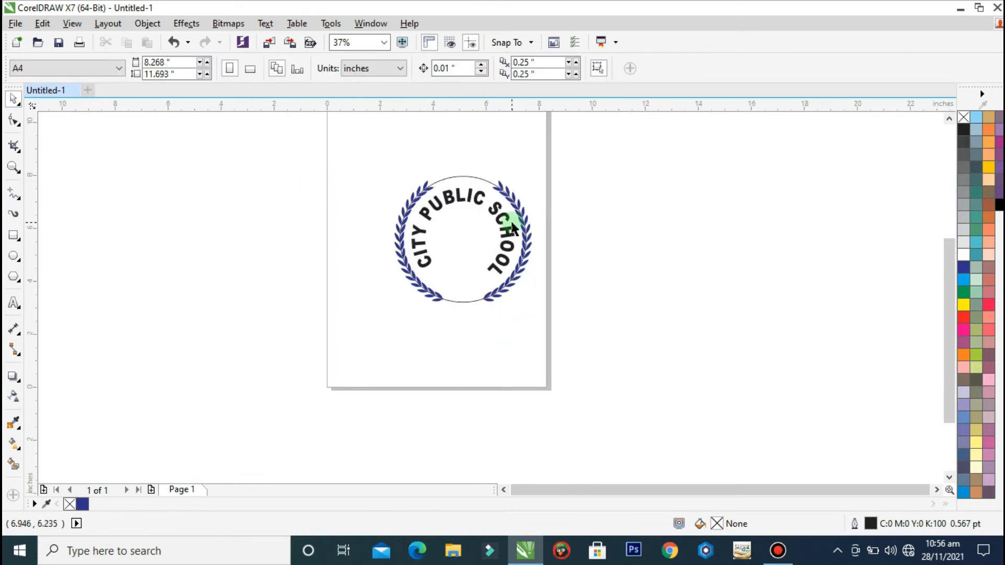
Fill the curved school name with the same dark blue as the wreath leaves.
key(F2)
drag(611, 144, 355, 321)
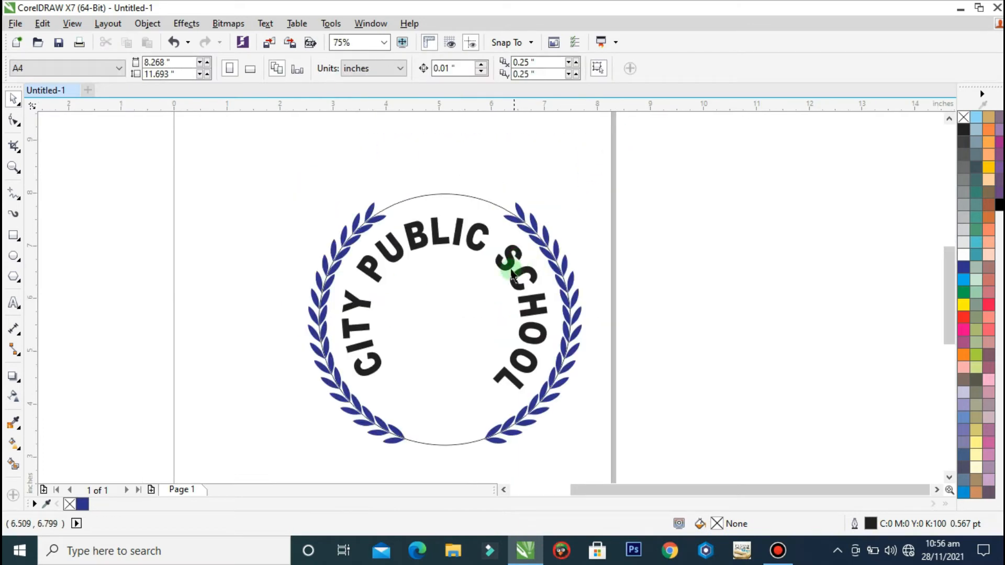
click(520, 281)
click(520, 281)
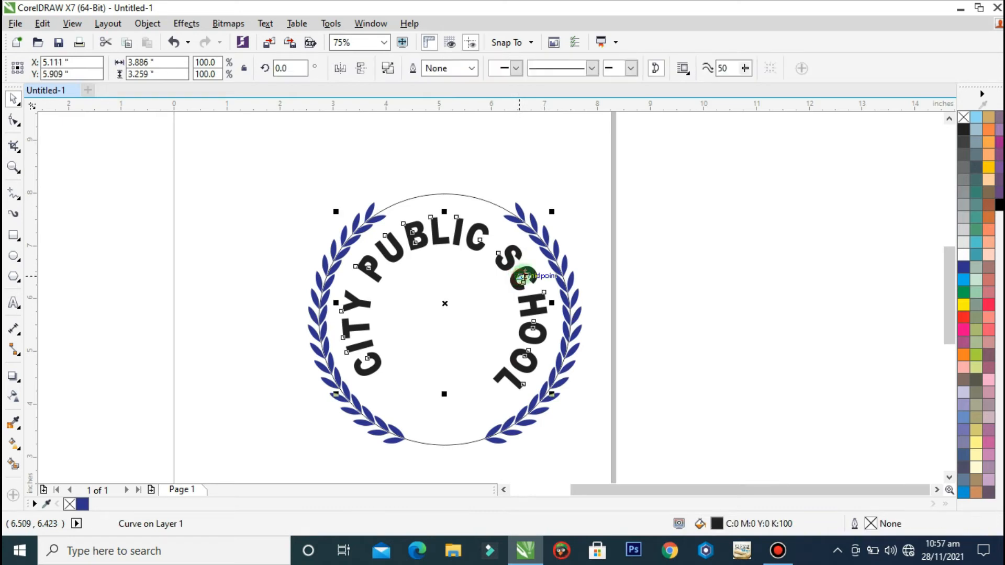
click(968, 275)
click(812, 280)
Draw a nearly square rectangle on the empty area left of the page and convert it to curves.
click(15, 235)
key(F2)
drag(274, 181, 140, 331)
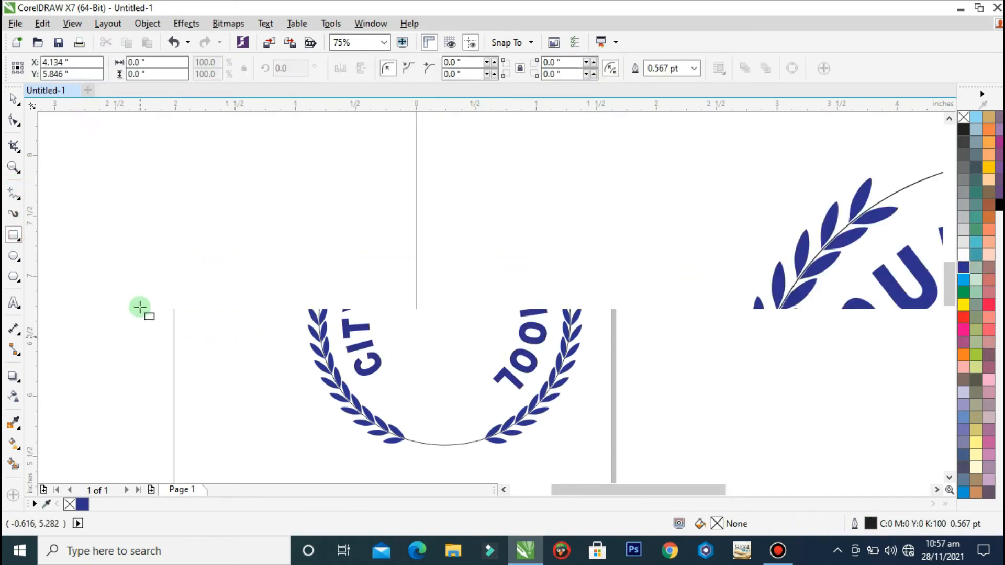
mouse_move(165, 220)
mouse_down()
mouse_move(274, 325)
mouse_move(269, 312)
mouse_up()
key(ctrl+q)
Lower the two right-hand nodes of the rectangle so its upper and lower edges slant downward.
key(F10)
click(269, 220)
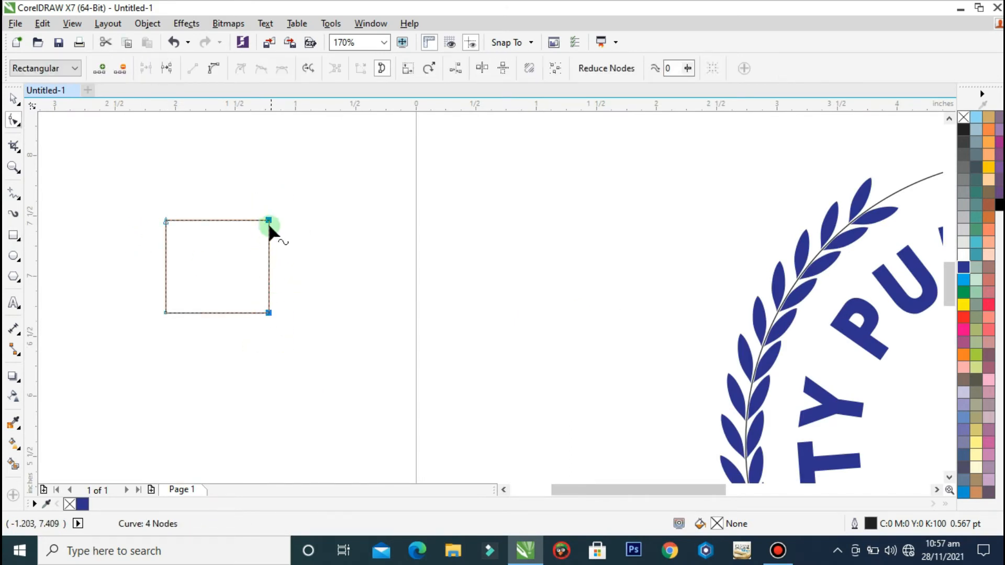
drag(270, 233, 270, 239)
Convert the slanted shape's upper and lower edges to curves and bend both downward to form a book page.
drag(321, 182, 124, 362)
right_click(465, 203)
click(527, 272)
drag(479, 204, 479, 230)
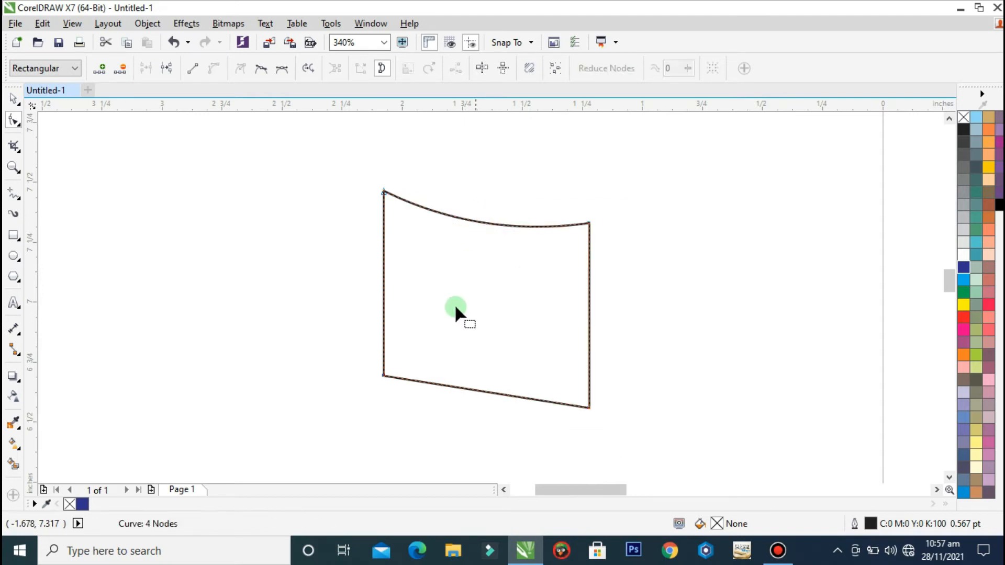
right_click(447, 384)
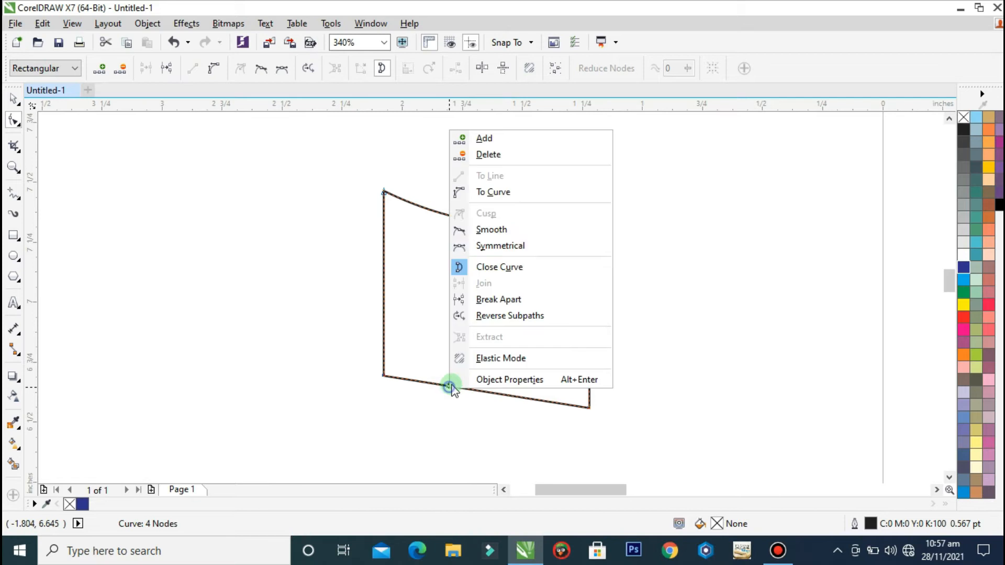
click(509, 194)
drag(462, 390, 461, 407)
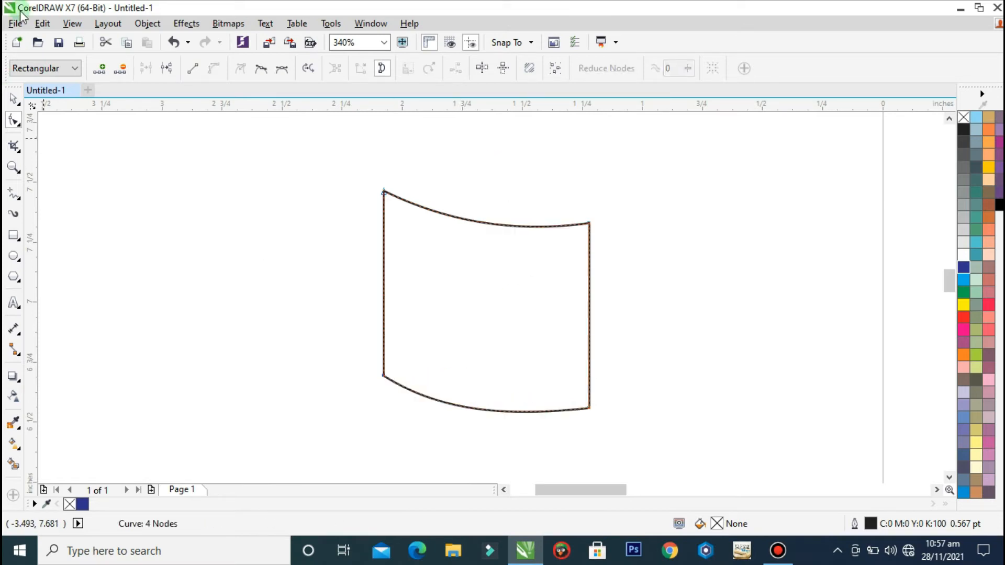
Narrow the book page to about 0.69 inches and place a horizontally mirrored copy against its right edge.
click(13, 98)
drag(380, 298, 422, 309)
scroll(451, 238, down, 2)
drag(491, 265, 536, 262)
click(339, 68)
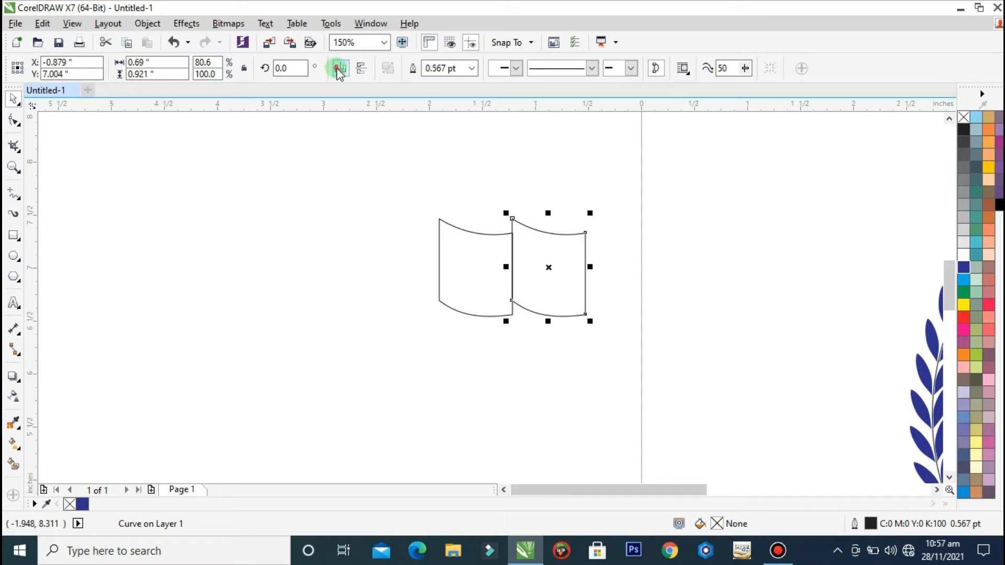
click(648, 217)
scroll(491, 249, up, 2)
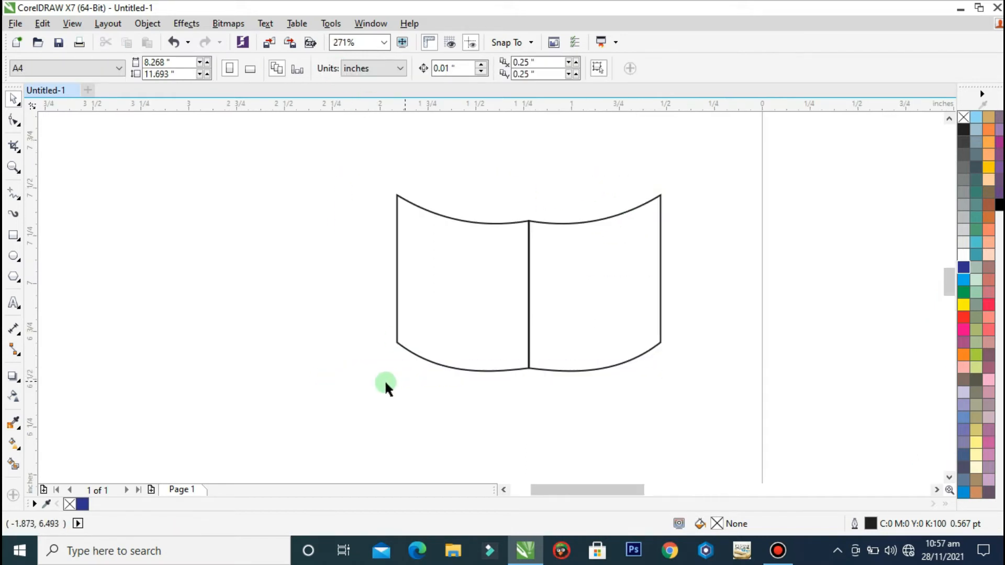
Set the outline width of both book pages to 4 pt.
key(ctrl+a)
key(F12)
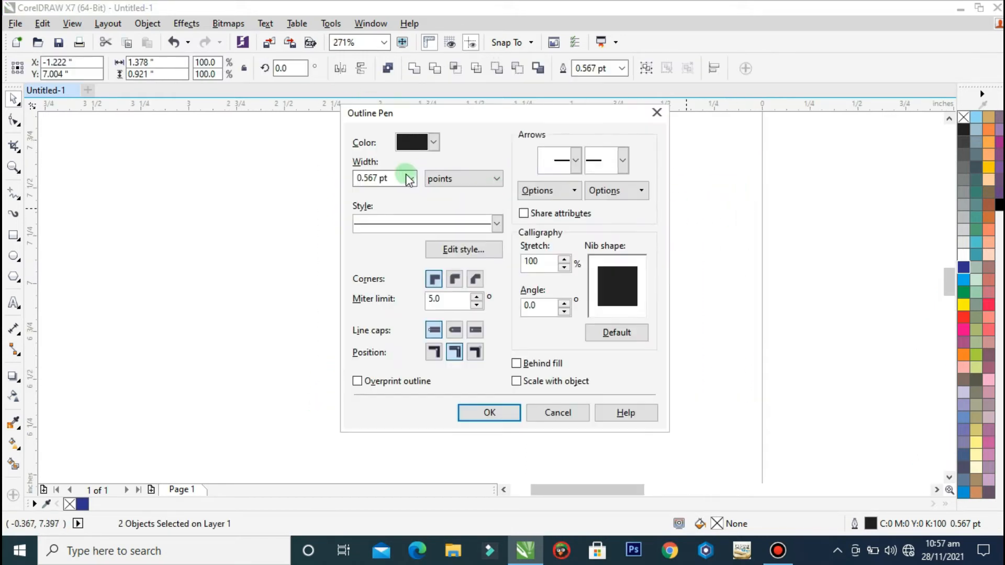
double_click(393, 177)
text(2)
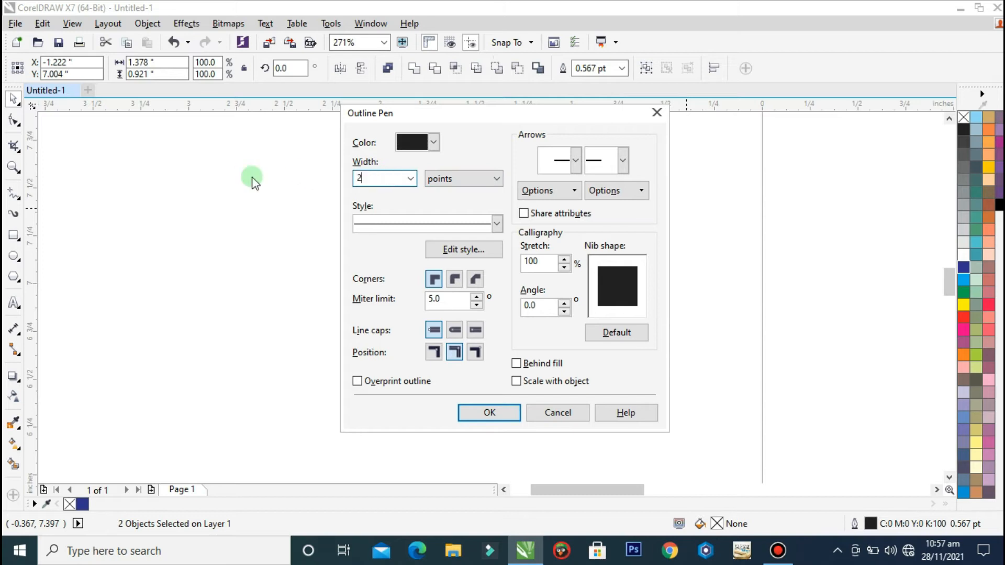
double_click(372, 180)
text(4)
key(Return)
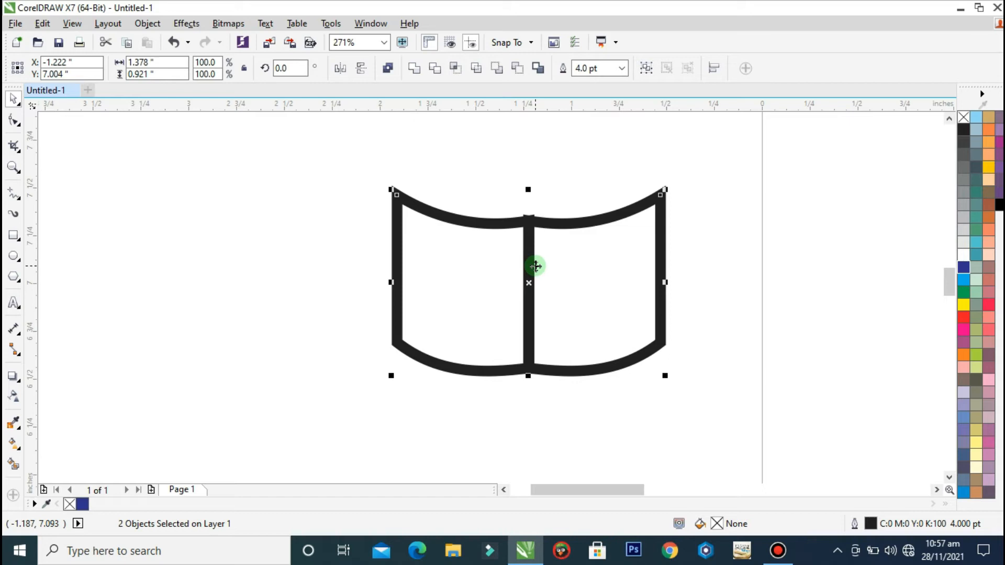
Give the pages' outlines round corners and round line caps, and enable Behind fill and Scale with object.
key(F12)
click(455, 278)
click(454, 330)
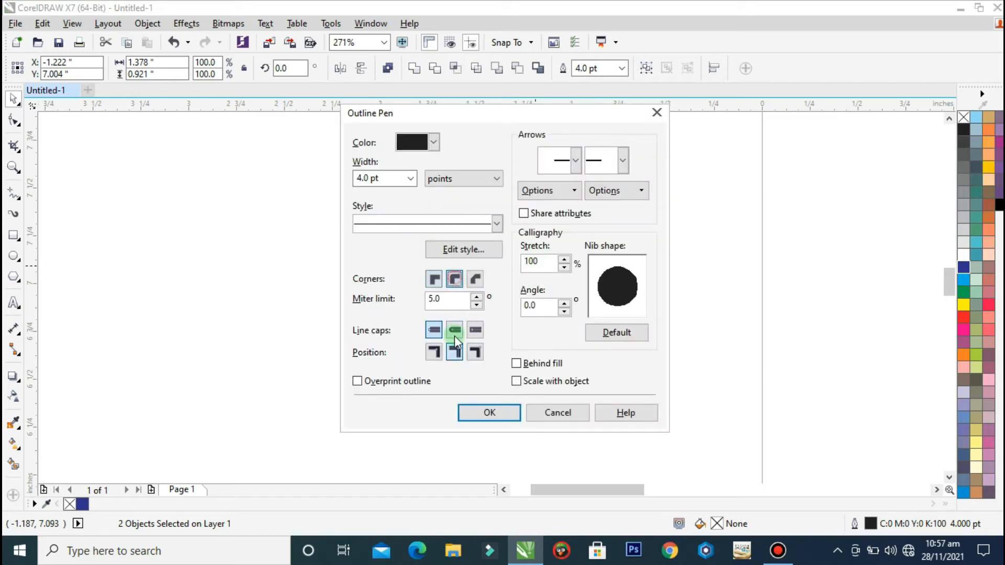
click(517, 364)
click(516, 382)
click(507, 418)
Group the two pages and make a smaller copy about 1.12 by 0.855 inches, shifted slightly upward over the book.
drag(702, 173, 306, 458)
key(ctrl+g)
drag(665, 190, 659, 209)
drag(527, 281, 529, 258)
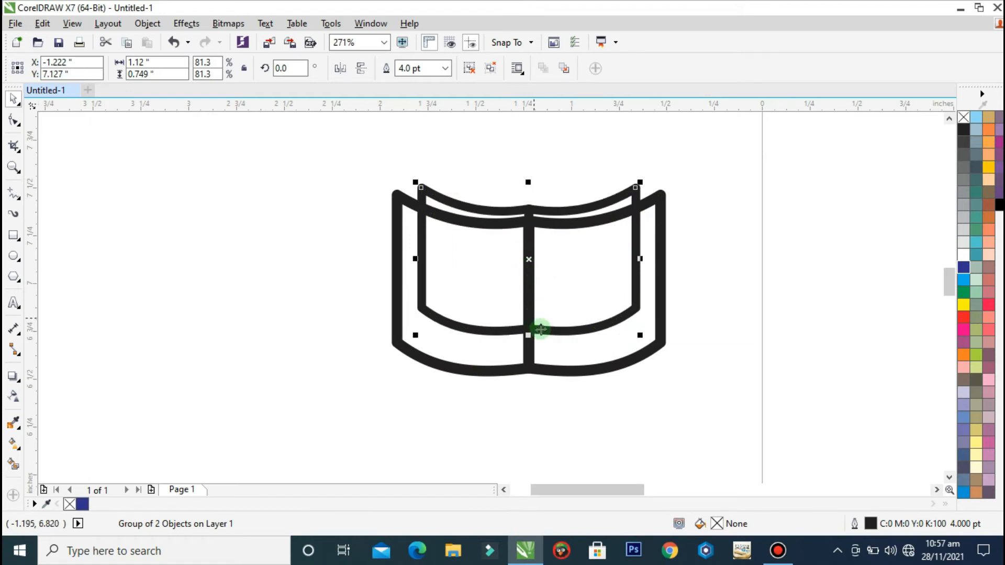
drag(529, 337, 529, 357)
key(Up)
key(Up)
Thin the smaller book's outline to about 2 pt and enlarge it slightly to about 1.132 by 0.864 inches.
key(F12)
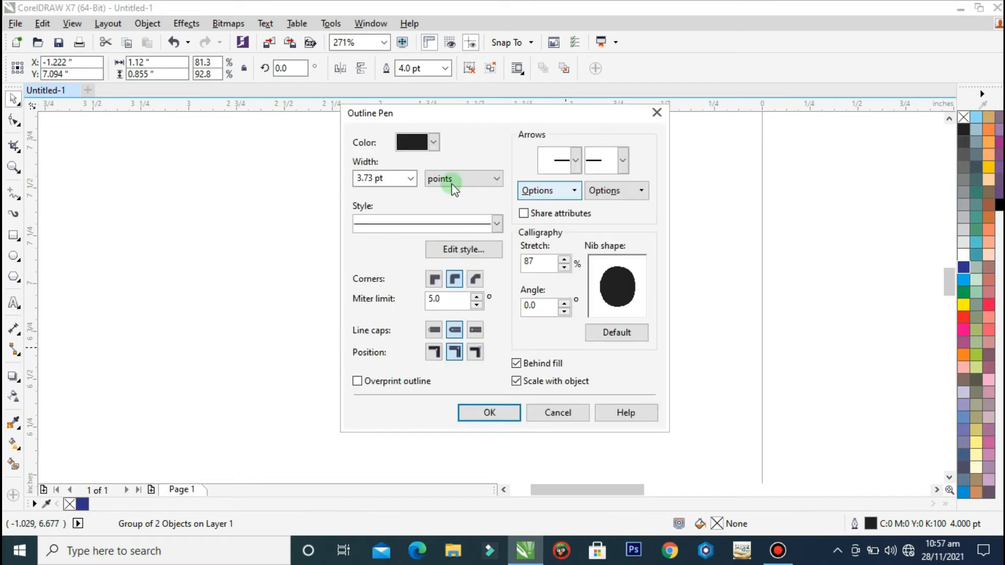
drag(385, 179, 288, 178)
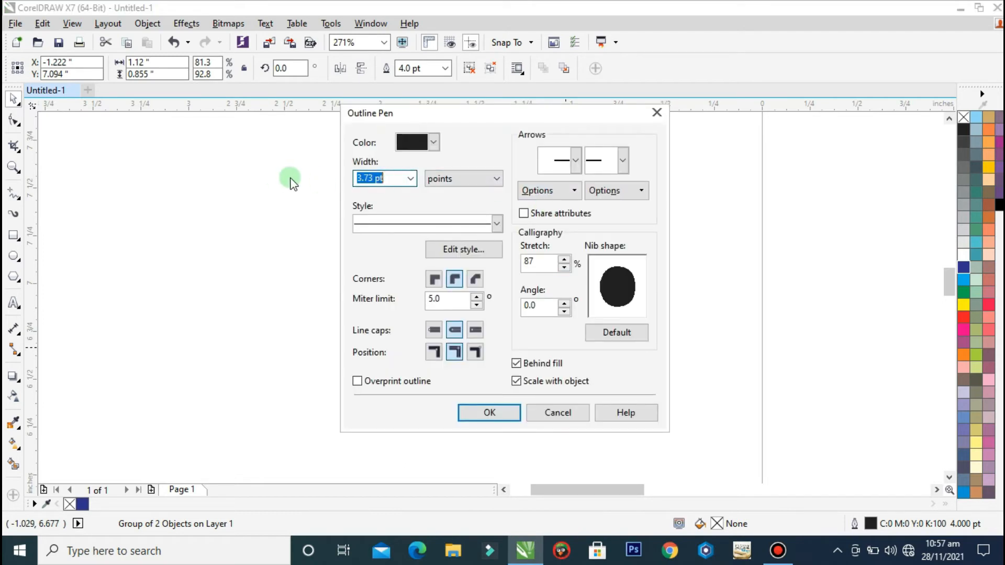
key(Return)
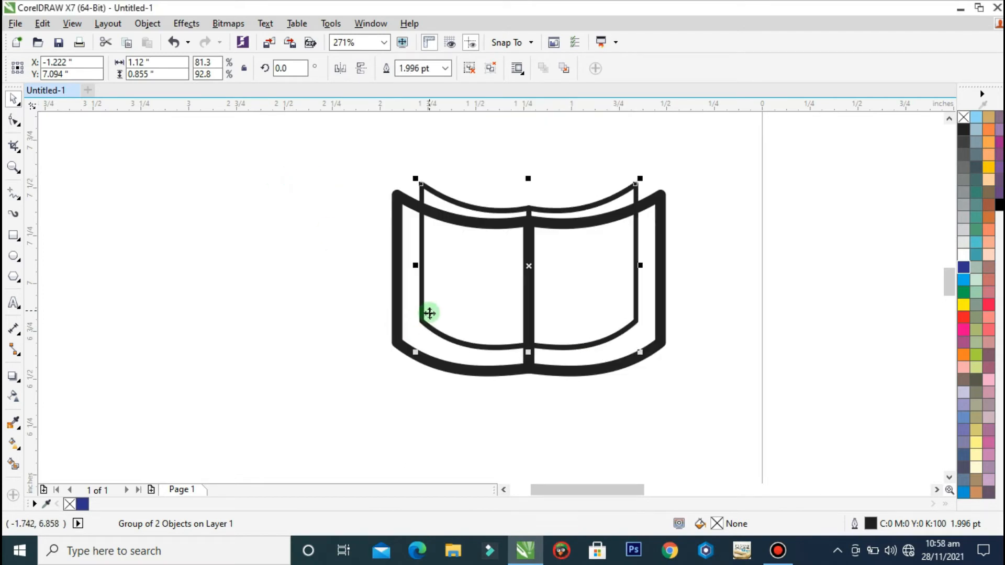
click(643, 356)
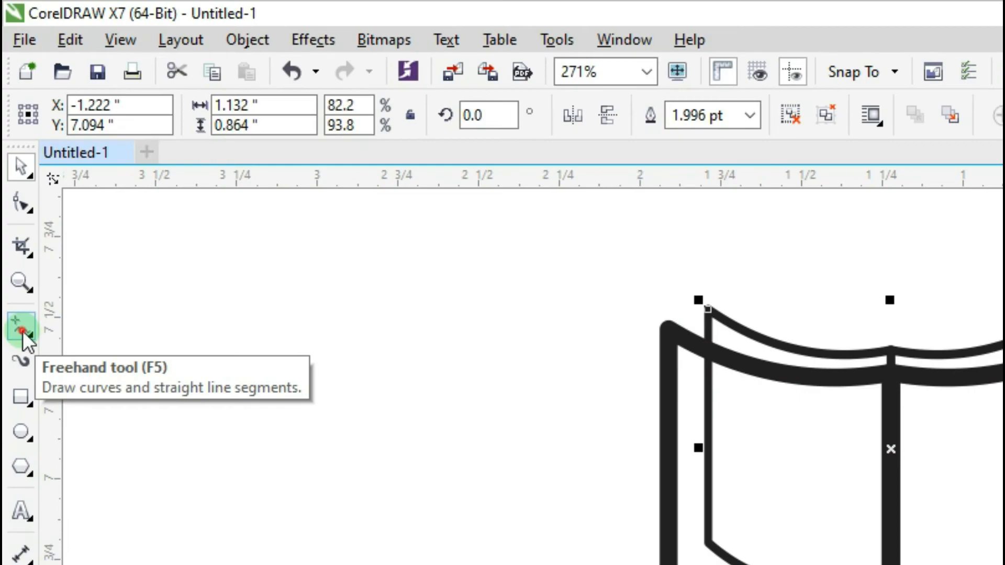
Draw a two-segment line from the large book's lower-left corner through the spine's lower end to its lower-right corner.
click(15, 197)
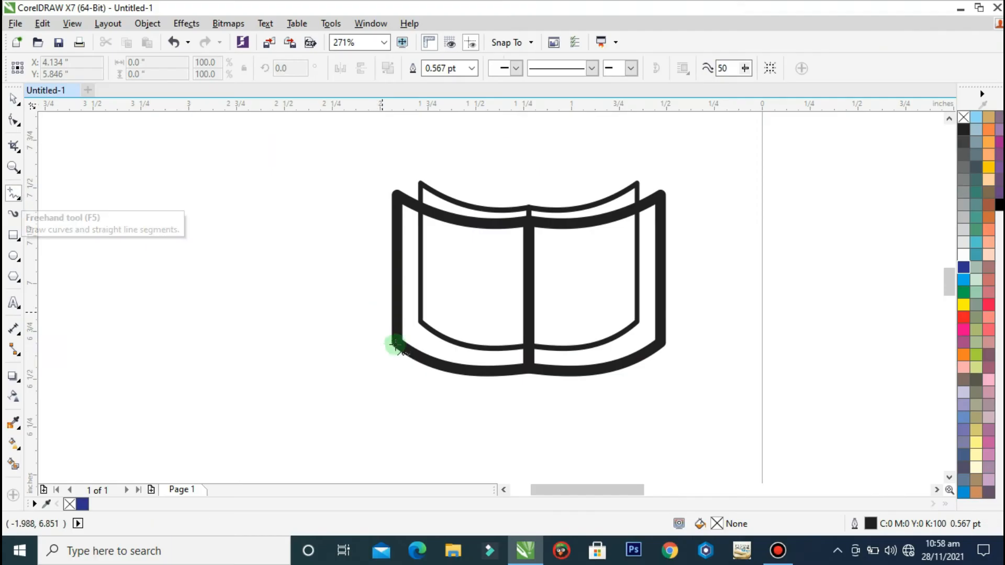
click(397, 343)
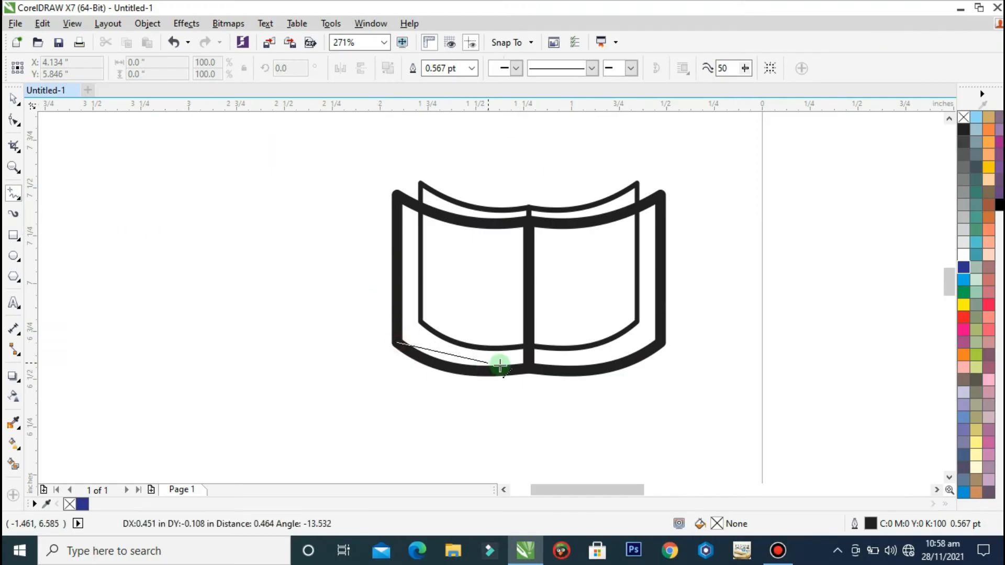
double_click(528, 363)
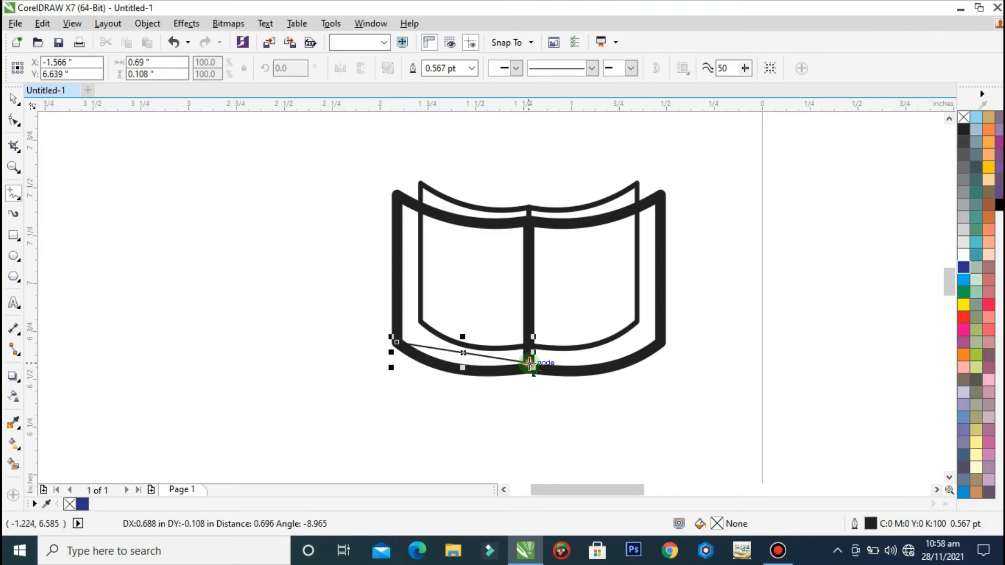
click(659, 336)
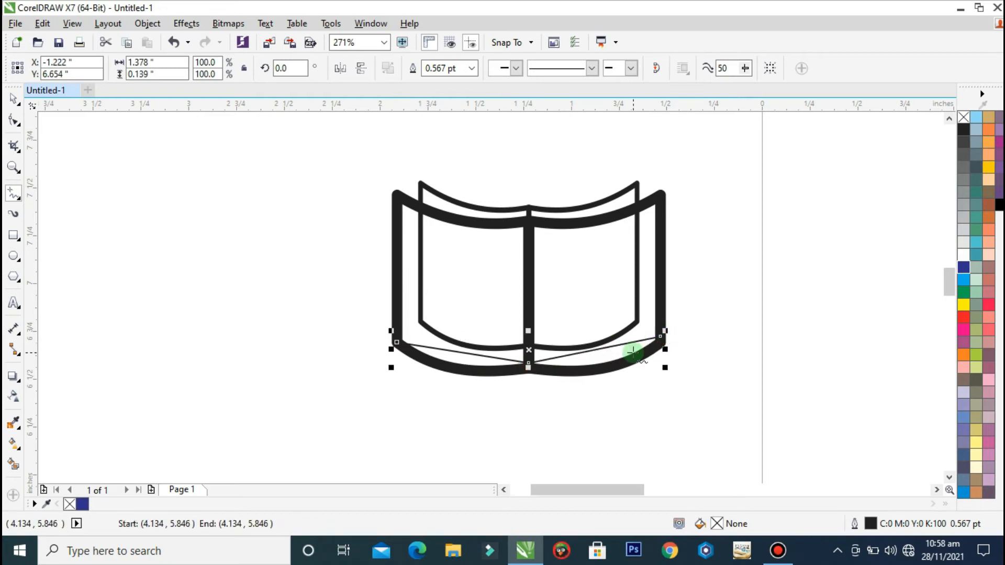
Convert both segments of the line along the book's lower edge to curves and bend each slightly downward.
key(F10)
scroll(539, 382, up, 2)
click(450, 347)
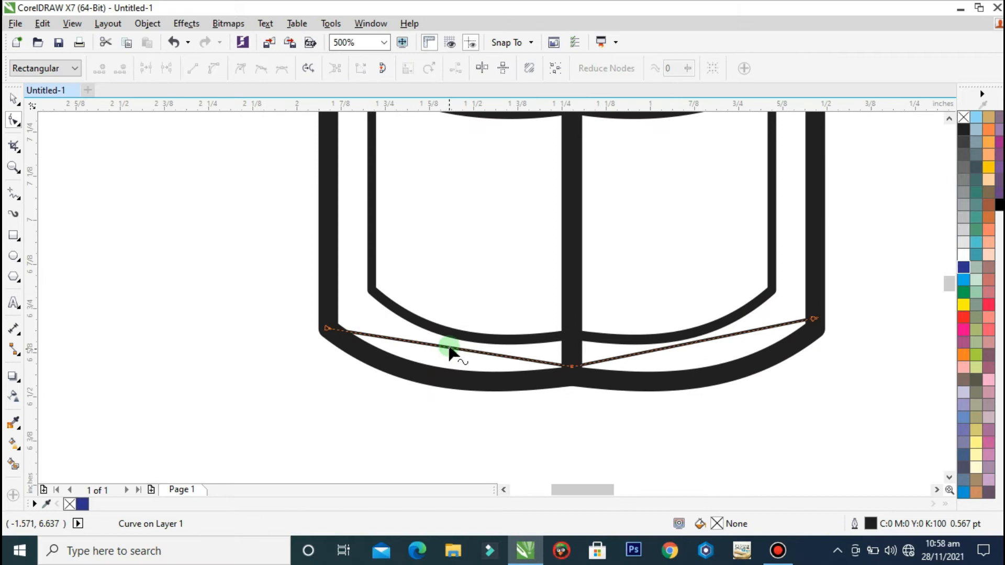
right_click(449, 348)
click(498, 150)
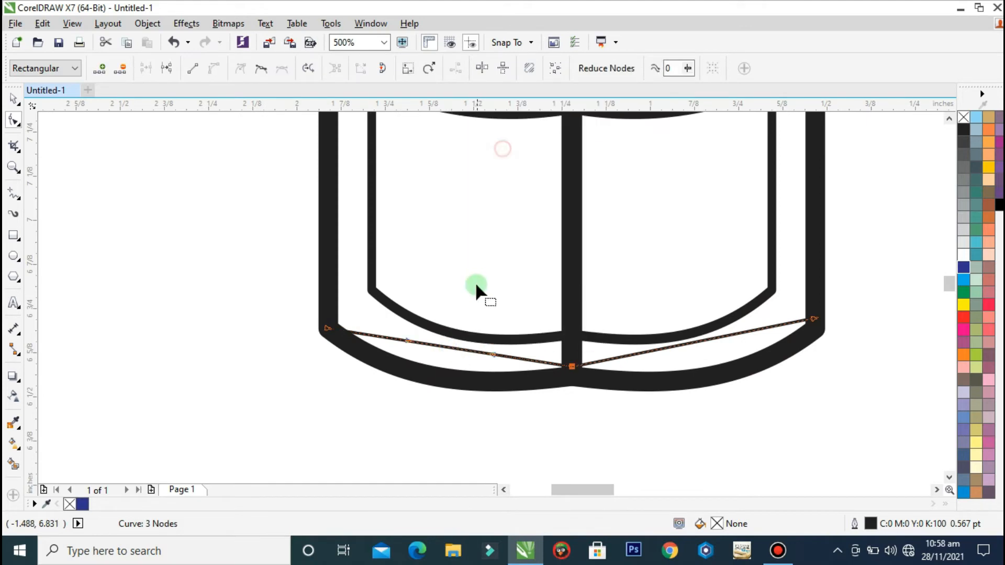
drag(442, 351, 443, 357)
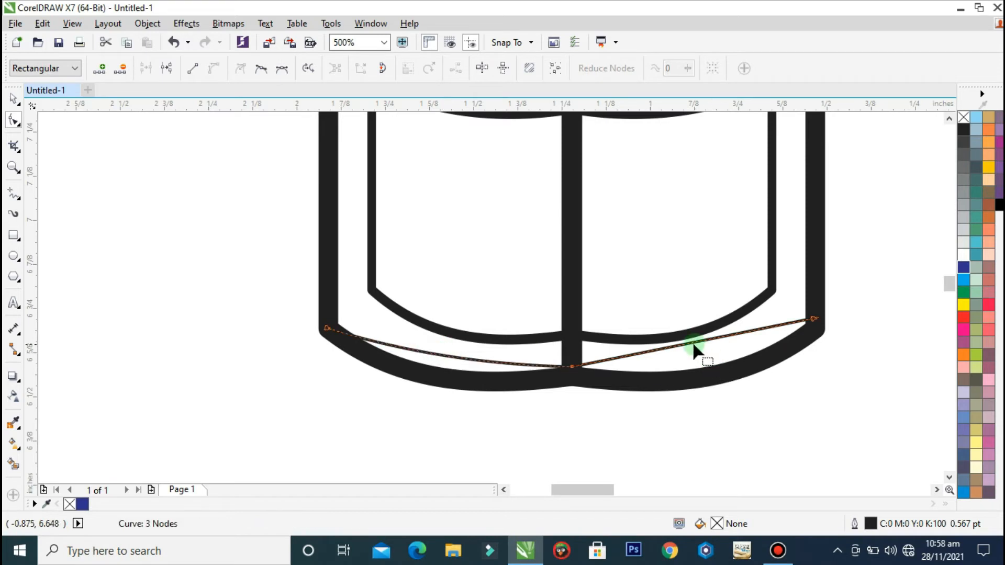
right_click(693, 344)
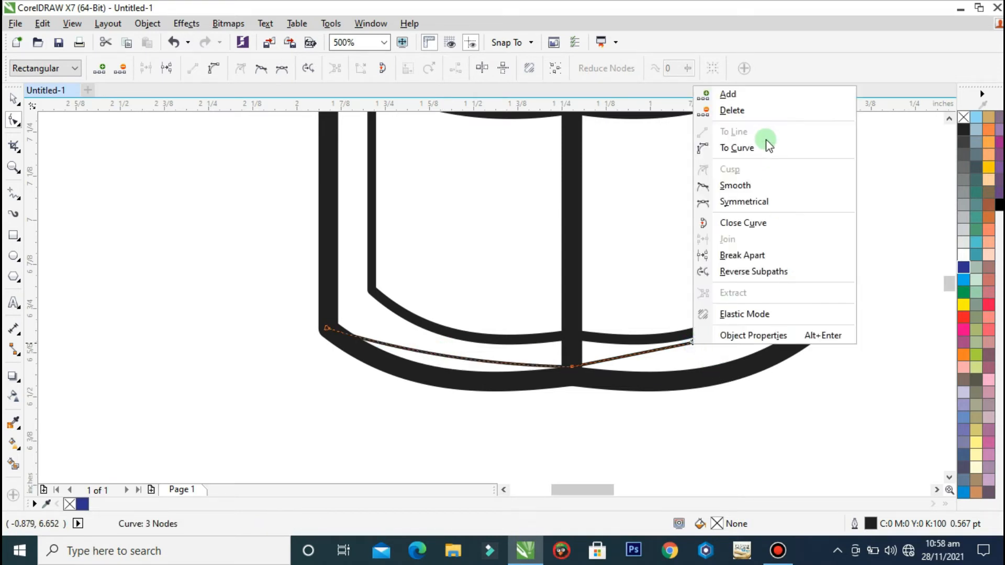
click(766, 149)
drag(693, 345, 702, 355)
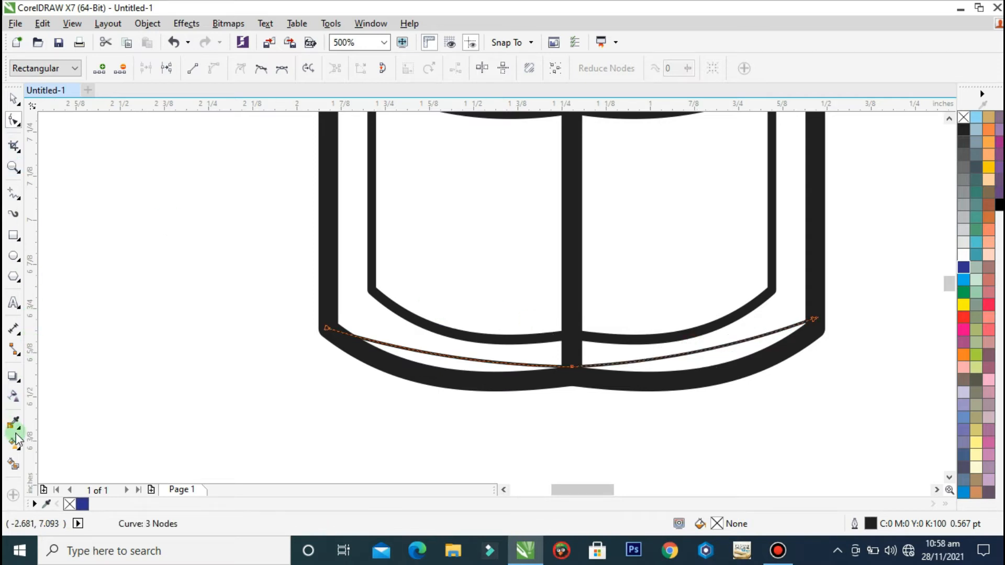
Smart Fill the two slivers between the curved line and the large book's lower edge.
click(13, 464)
click(406, 327)
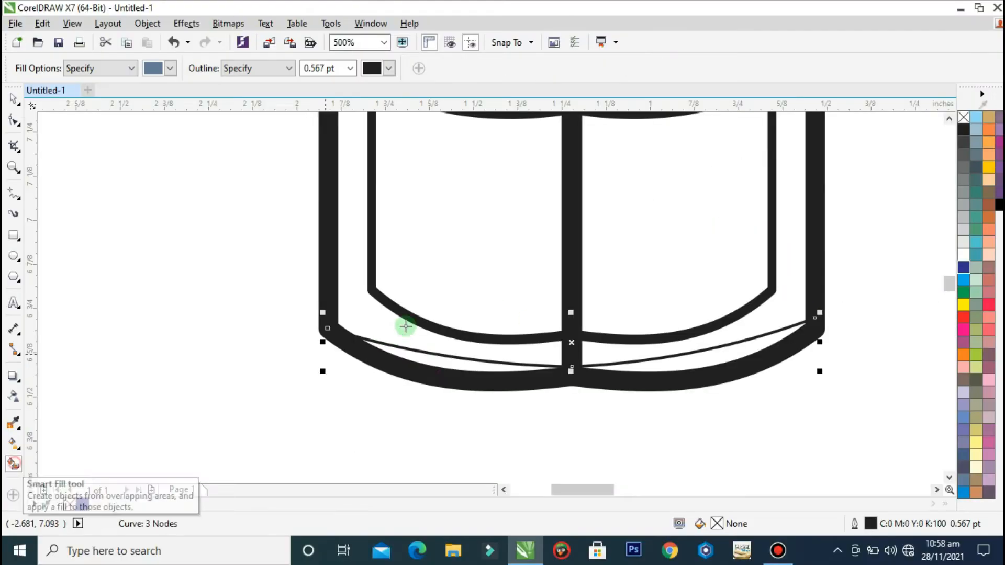
click(427, 360)
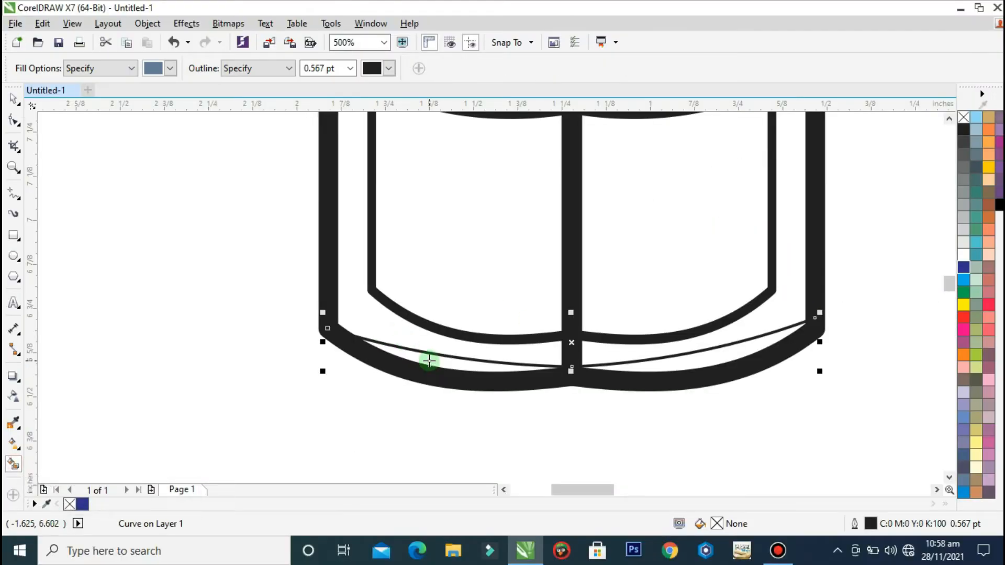
click(718, 355)
click(13, 98)
click(445, 403)
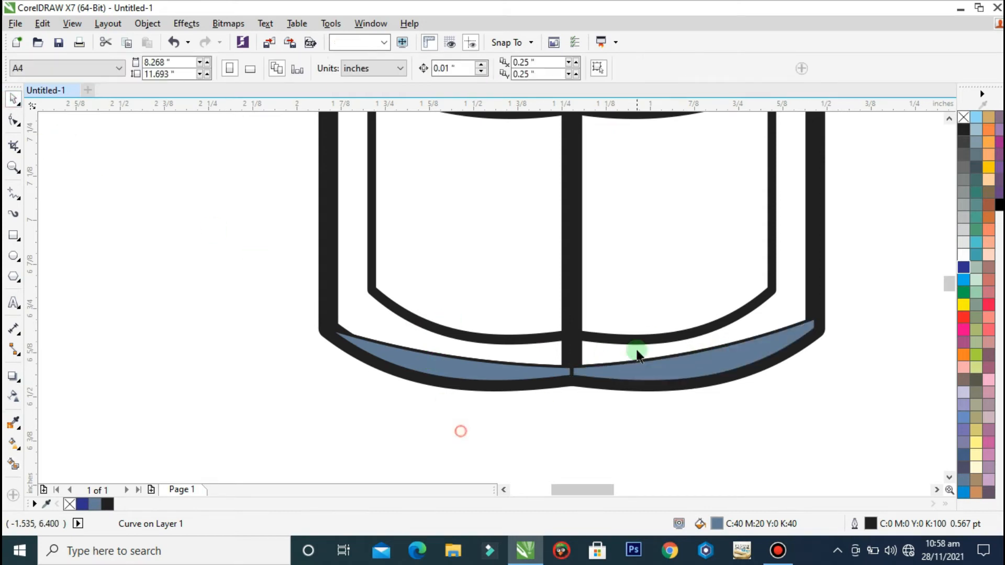
click(561, 366)
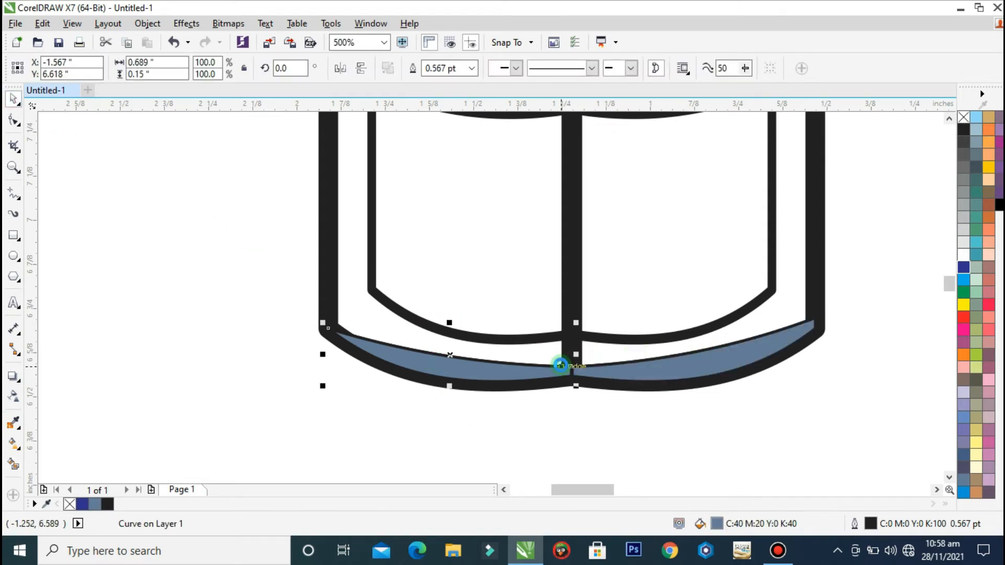
key(Delete)
key(ctrl+z)
click(581, 437)
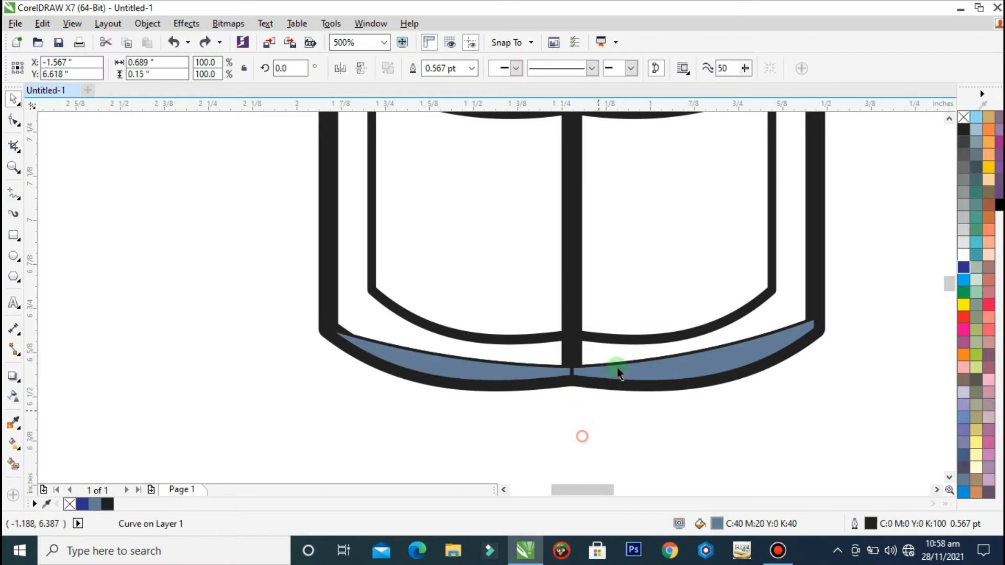
scroll(614, 362, up, 3)
click(600, 406)
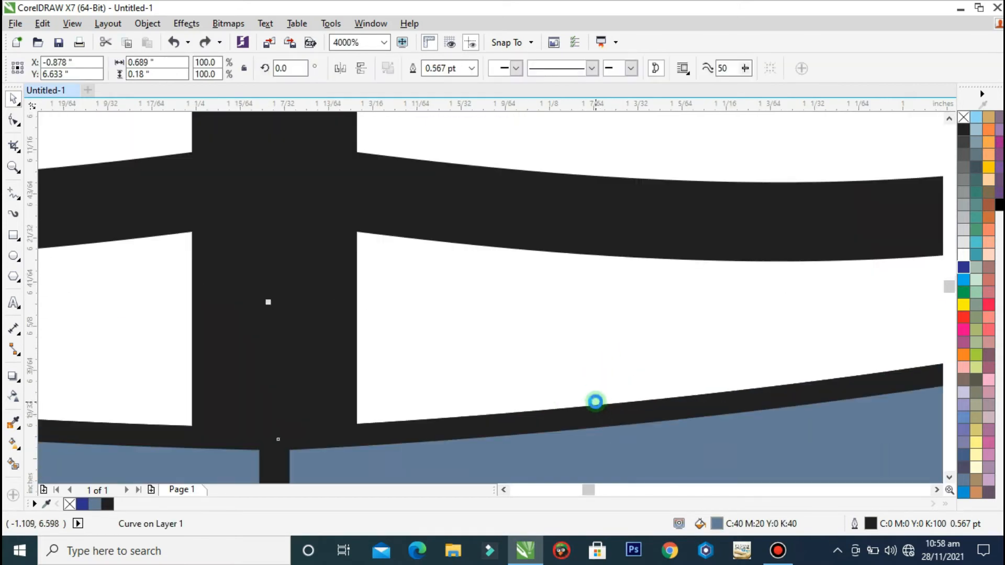
scroll(596, 402, down, 2)
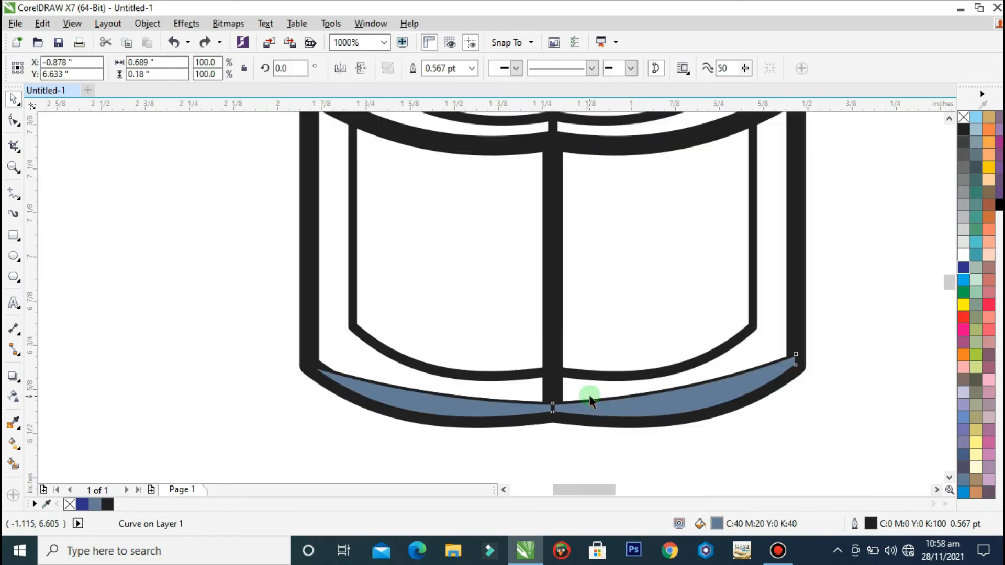
click(645, 437)
Fill both slivers along the book's lower edge with black.
click(760, 384)
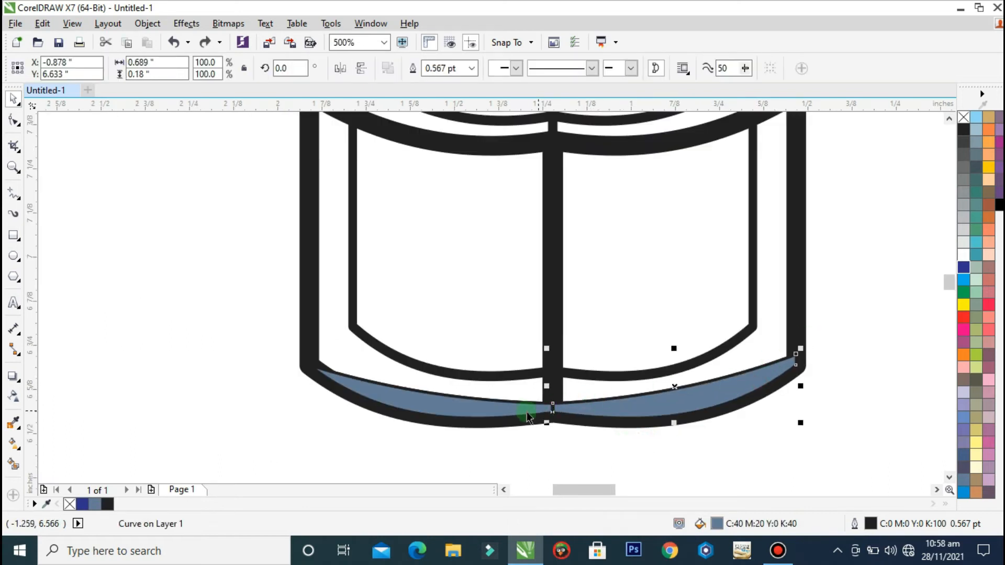
shift+click(518, 414)
click(999, 204)
click(862, 332)
drag(836, 337, 303, 400)
click(310, 398)
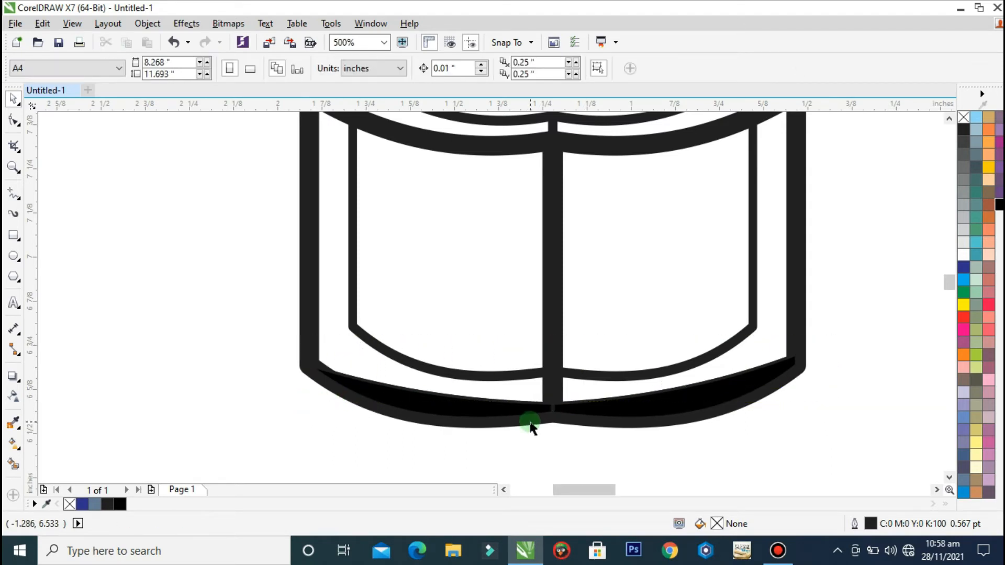
Draw a horizontal line about 0.3 inch long across the upper part of the book's left page.
scroll(570, 400, up, 3)
scroll(576, 398, down, 5)
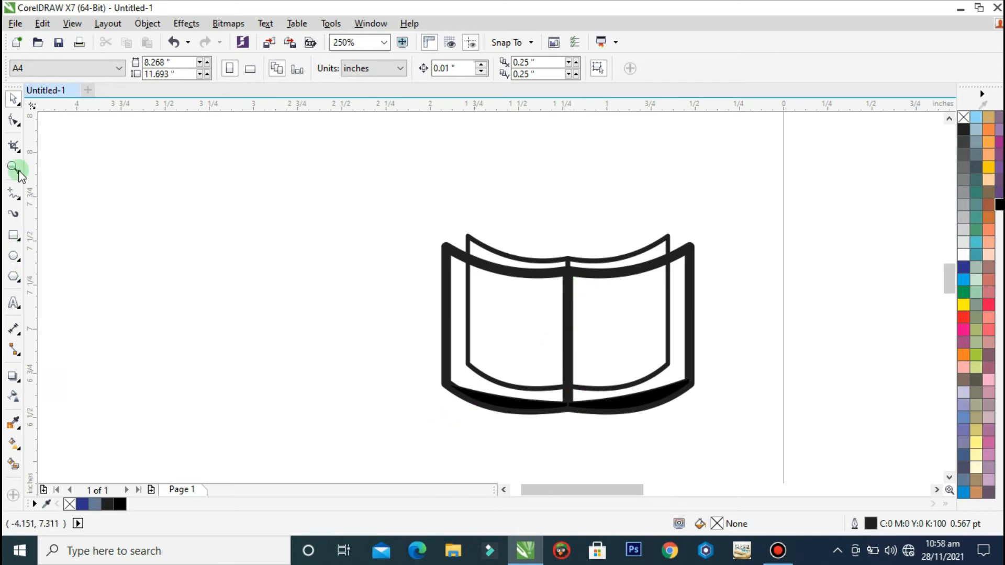
click(15, 194)
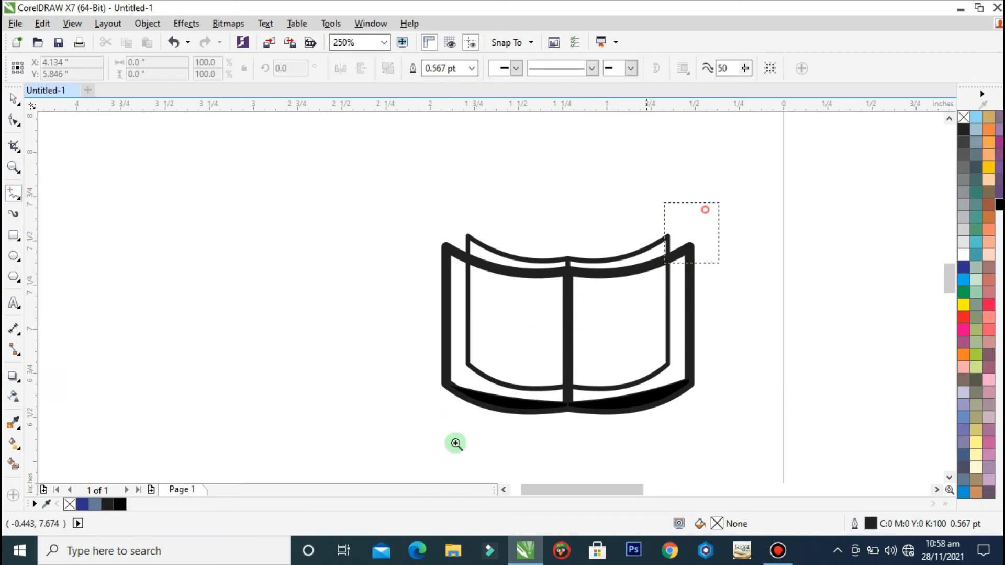
scroll(435, 306, up, 2)
click(387, 271)
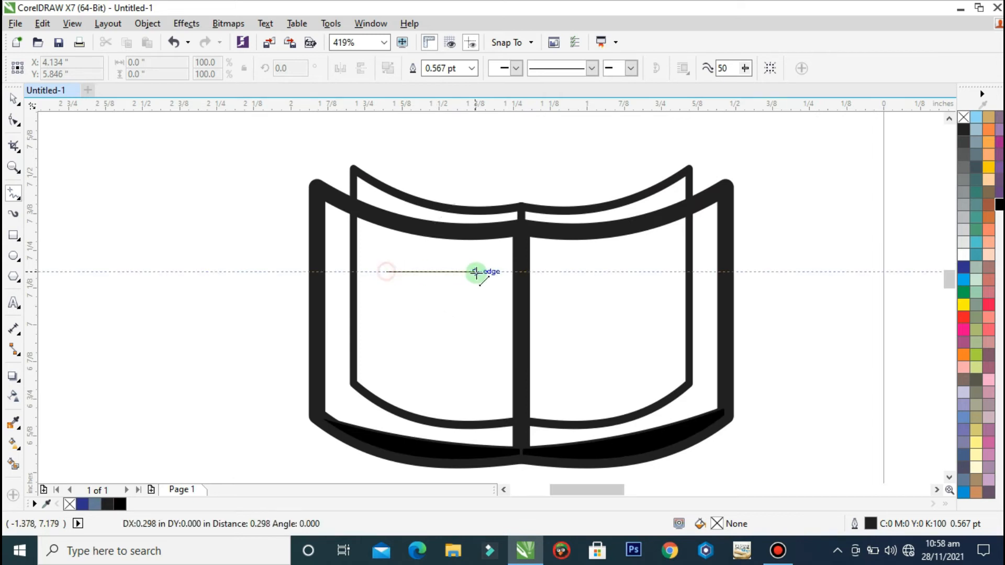
click(481, 272)
Convert the short line on the left page to a curve and bend its middle slightly downward.
key(F10)
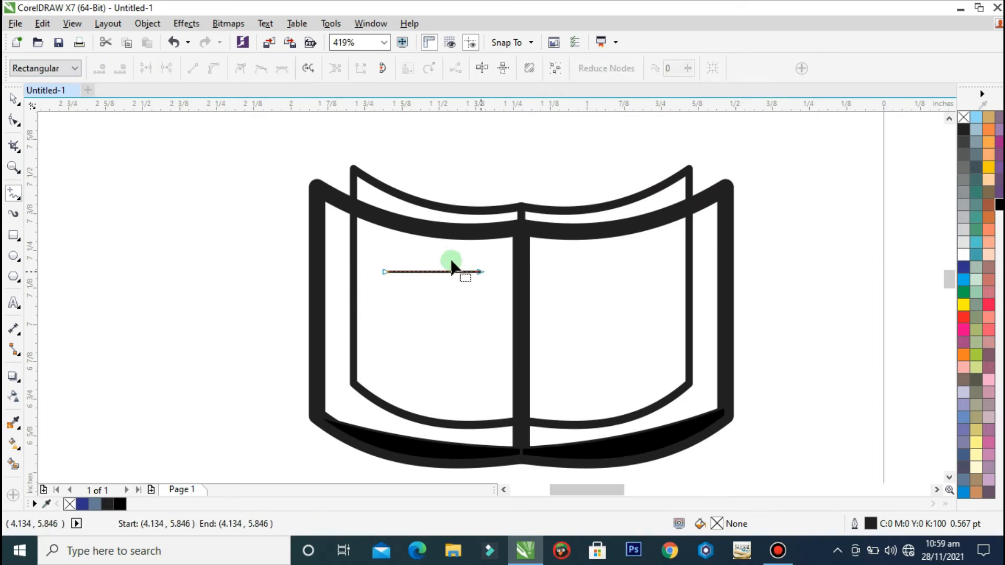
scroll(443, 272, up, 2)
click(435, 273)
right_click(427, 273)
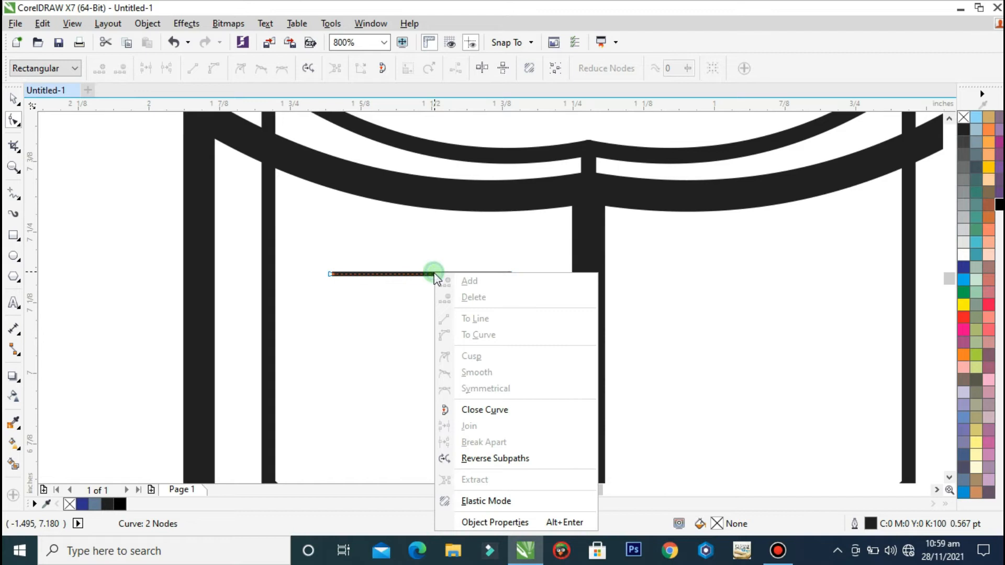
click(416, 273)
right_click(416, 274)
click(481, 332)
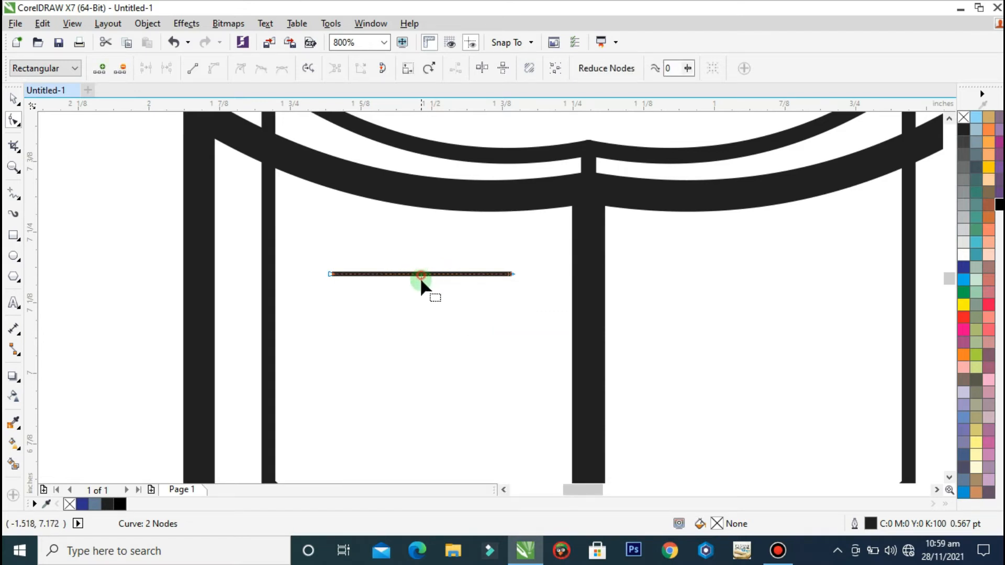
drag(422, 276, 422, 284)
Give the short curve a 2 pt outline with round corners and line caps, and enable Behind fill and Scale with object.
key(F12)
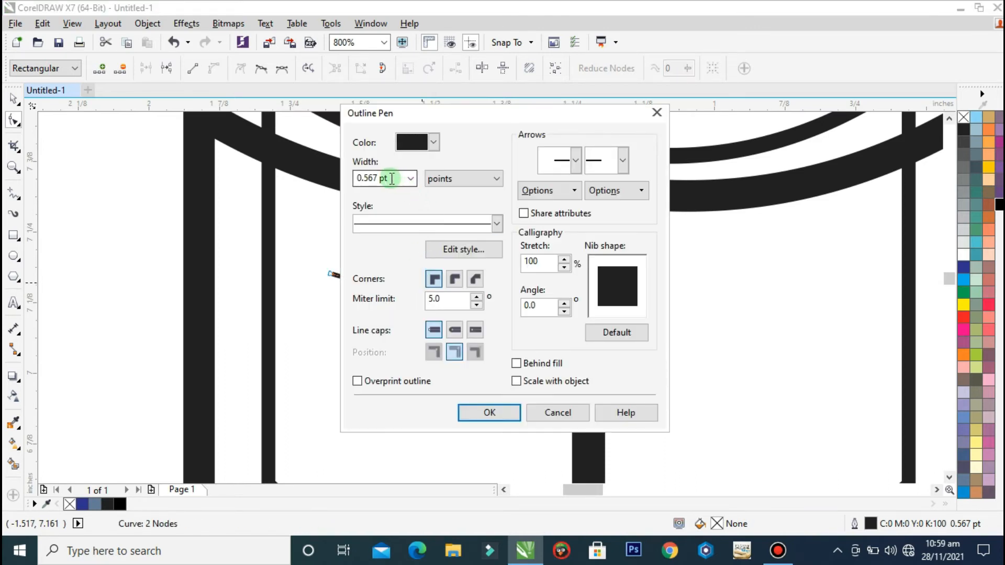
text(2)
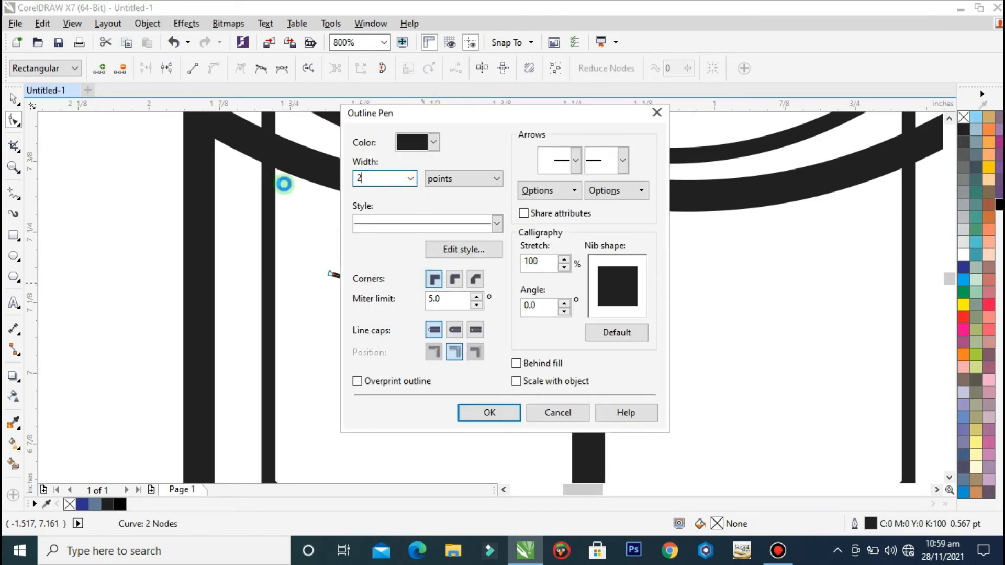
key(Return)
key(F12)
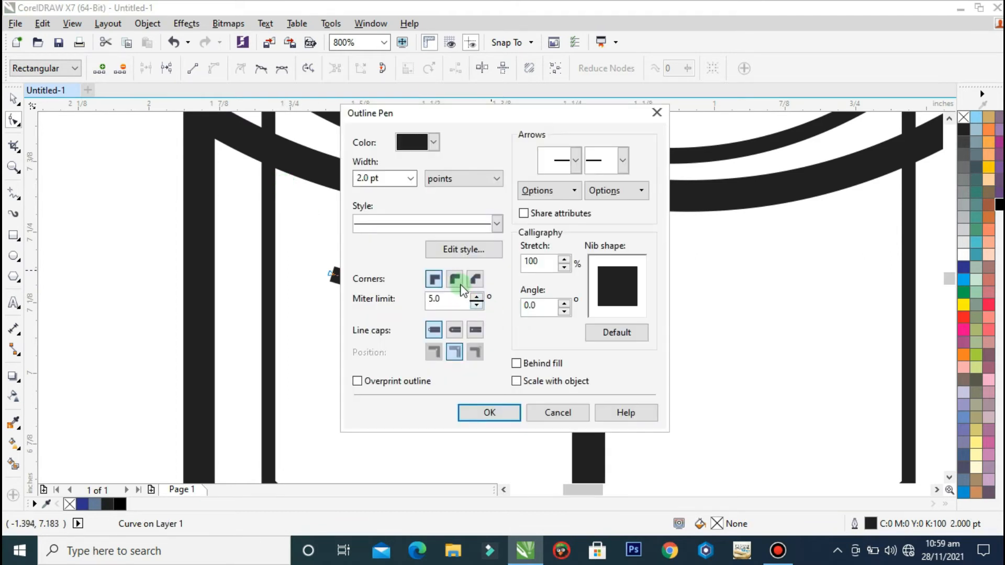
click(454, 280)
click(536, 365)
click(529, 382)
click(509, 407)
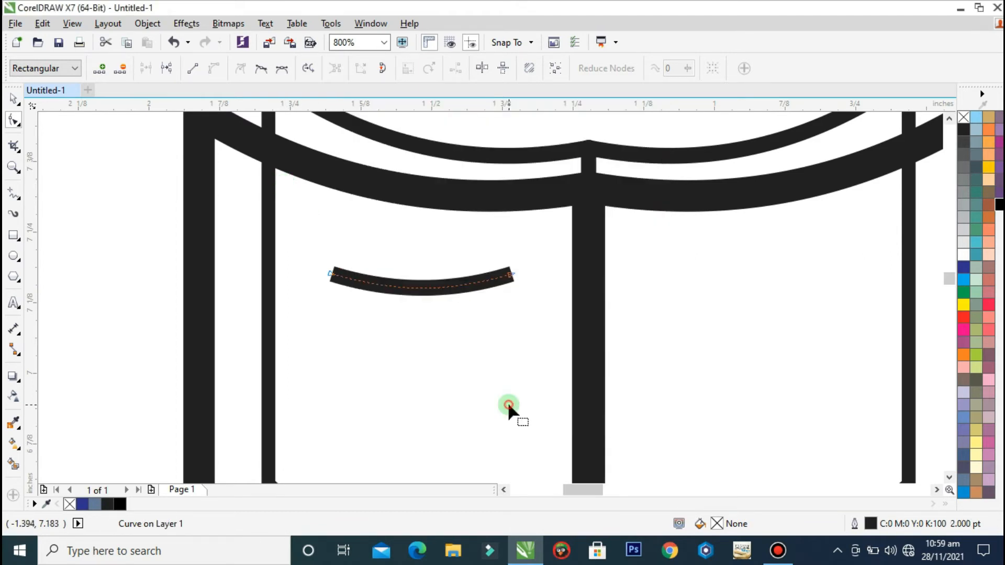
Rotate the short curve slightly clockwise to about 356.3 degrees.
click(14, 101)
click(434, 293)
drag(517, 270, 520, 277)
click(358, 309)
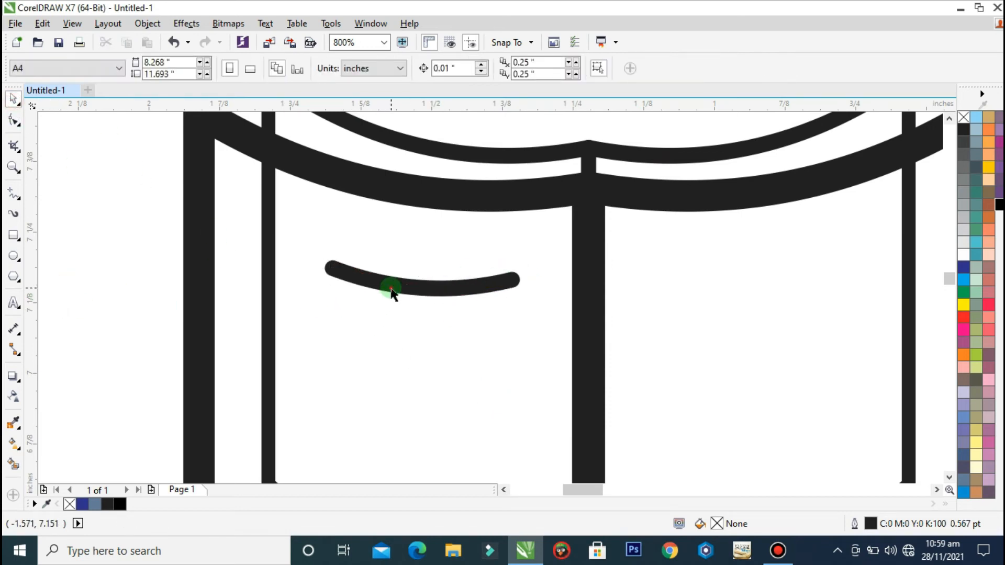
Copy the short curve downward at even spacing to make four text lines on the left page.
drag(391, 291, 386, 334)
right_click(385, 334)
scroll(421, 321, down, 1)
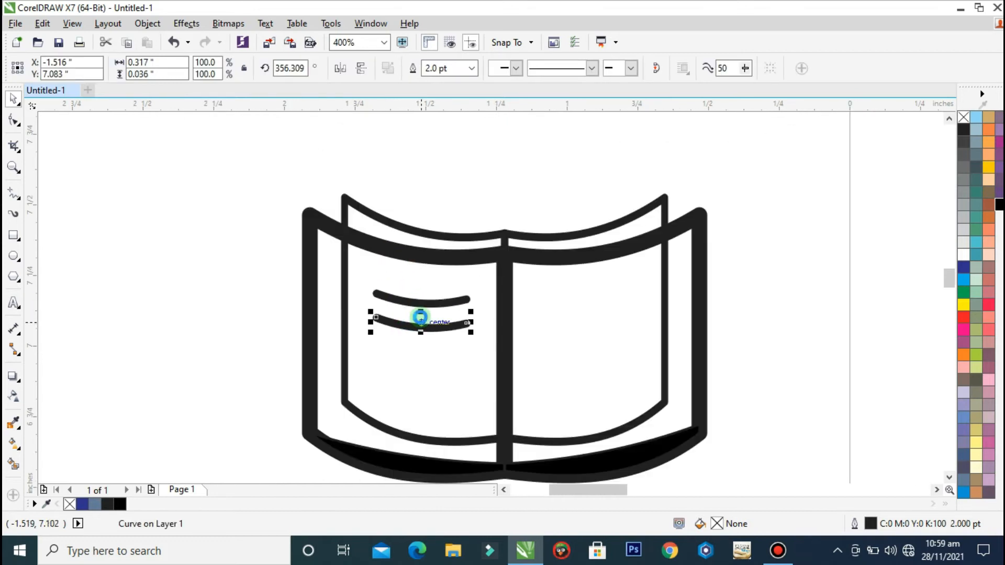
key(ctrl+r)
key(ctrl+r)
click(186, 362)
Copy the four text lines onto the right page and mirror the copy horizontally.
drag(202, 406, 520, 262)
drag(444, 328, 585, 344)
click(339, 68)
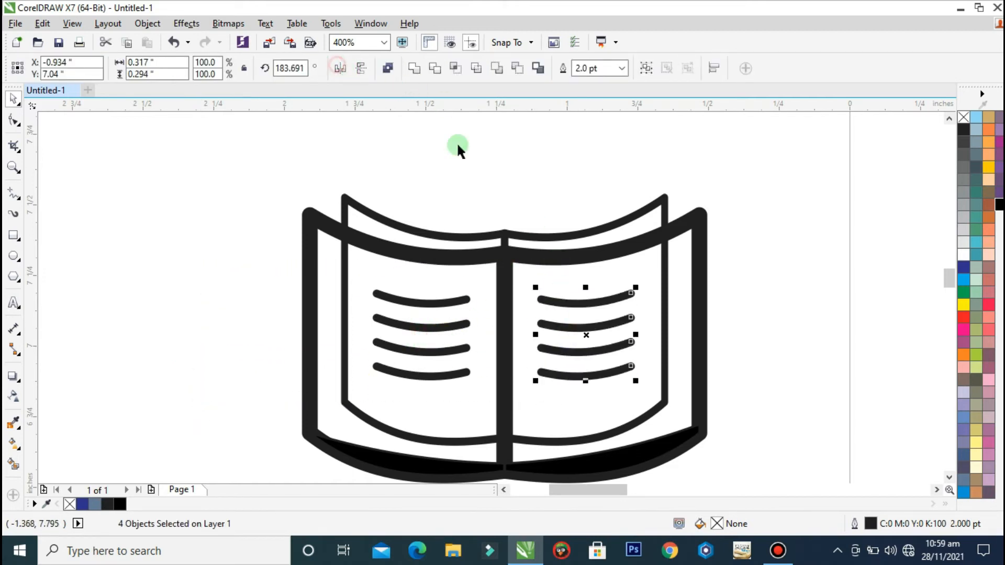
click(830, 266)
Group all parts of the book and move the group inside the laurel wreath.
scroll(595, 224, down, 1)
drag(692, 185, 351, 397)
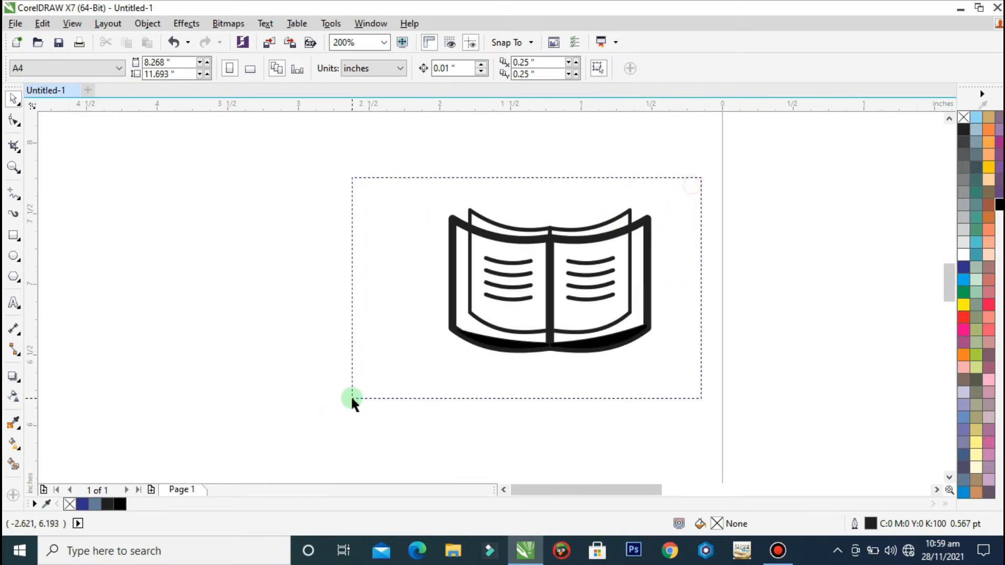
key(ctrl+g)
scroll(473, 282, down, 1)
scroll(473, 290, down, 2)
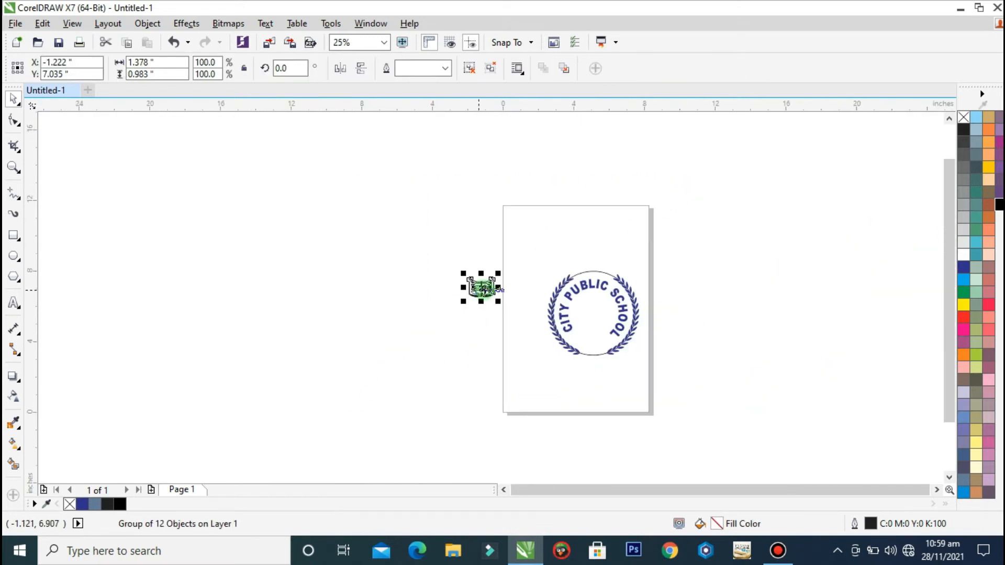
drag(492, 292, 600, 312)
Enlarge the book to about 1.937 by 1.382 inches and centre it within the curved school name.
drag(648, 269, 494, 388)
drag(351, 375, 743, 139)
drag(582, 317, 603, 352)
key(ctrl+z)
click(572, 304)
drag(530, 286, 540, 288)
Colour the book's outlines the same blue as the wreath and ungroup the book.
click(965, 267)
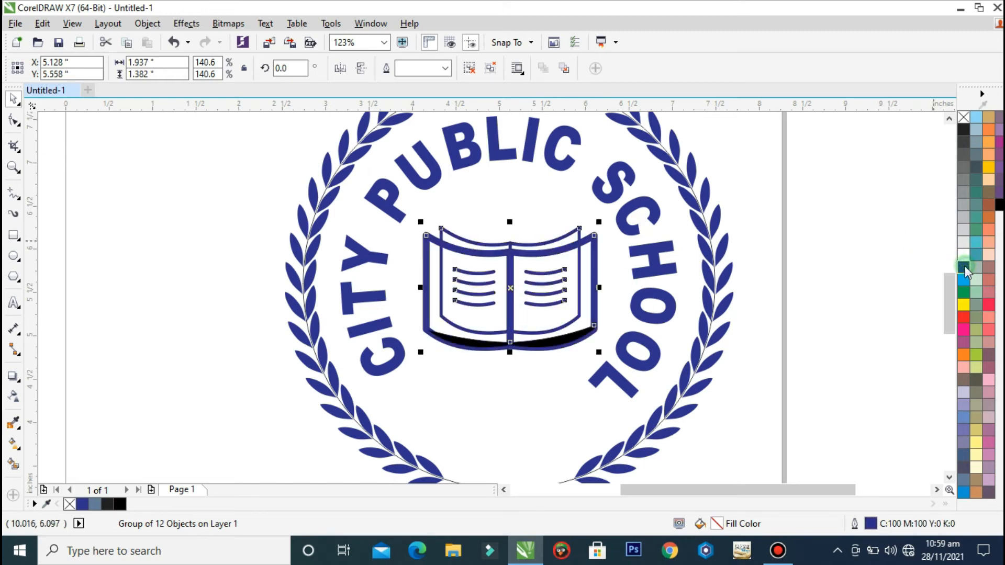
click(893, 291)
scroll(538, 348, up, 2)
click(561, 340)
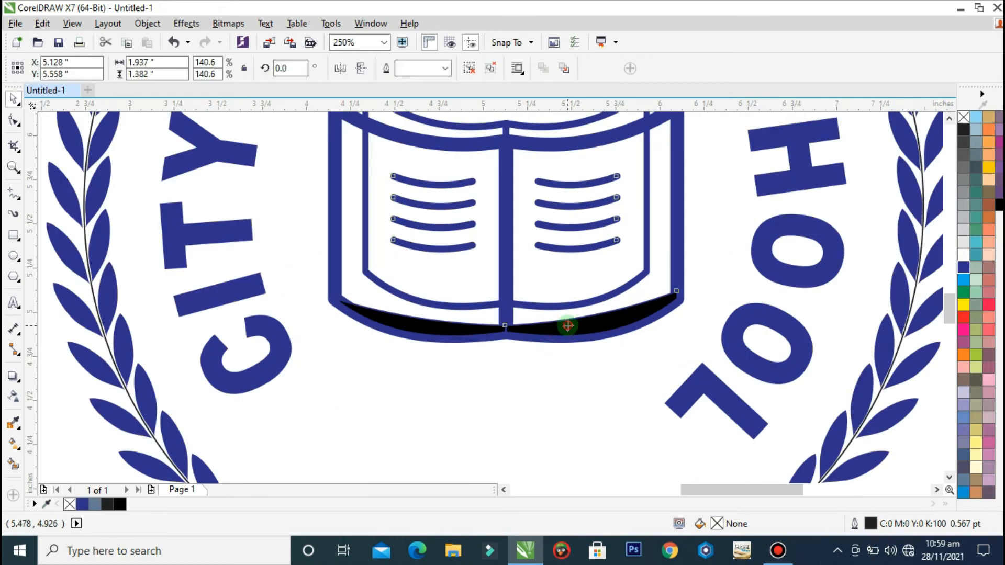
click(501, 376)
Fill the two black slivers along the book's lower edge with the wreath's blue.
click(561, 330)
shift+click(458, 331)
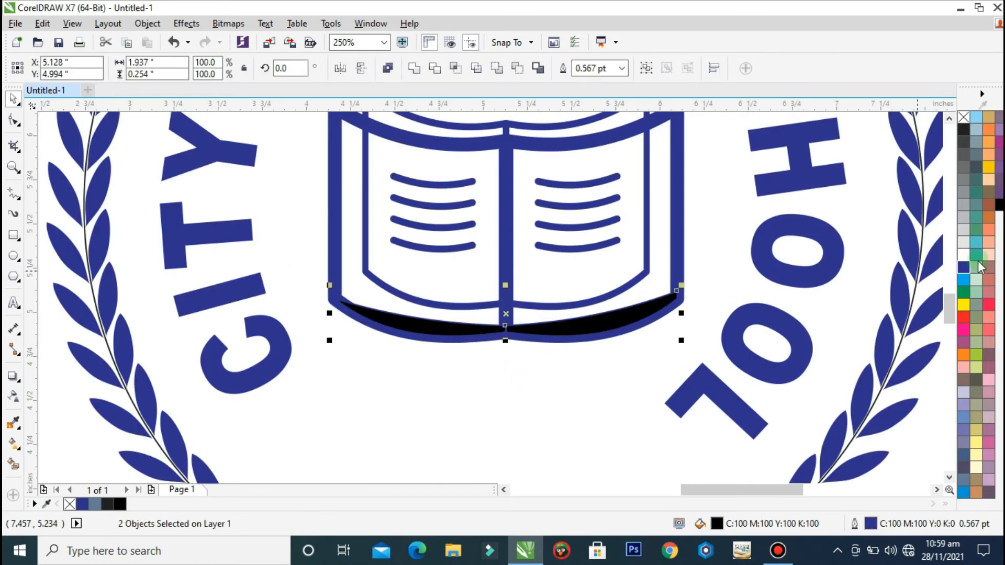
click(964, 269)
scroll(546, 317, down, 2)
click(768, 282)
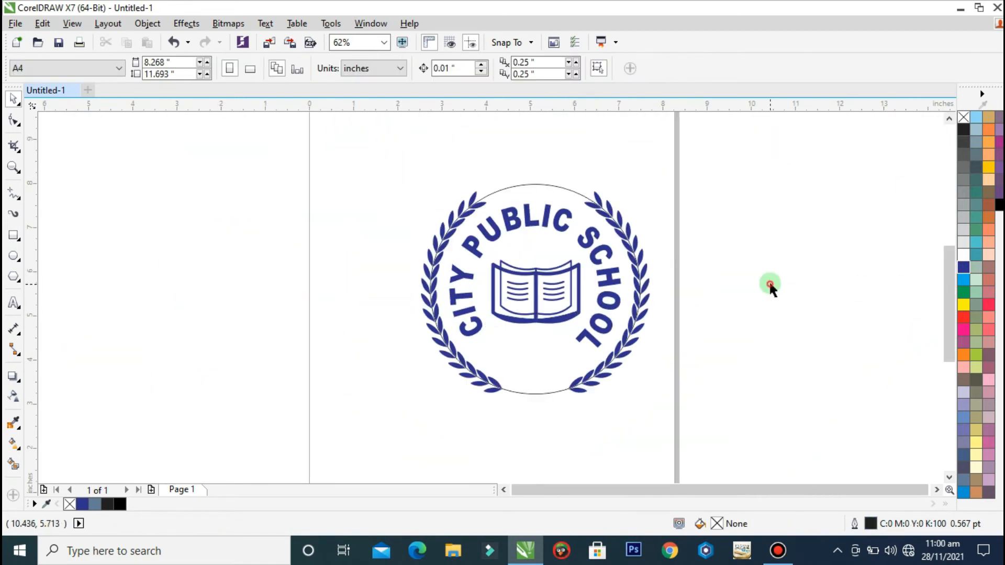
Draw a wide rectangle about 4.8 by 1.3 inches on the empty area left of the page and convert it to curves.
scroll(695, 253, down, 1)
key(F2)
drag(736, 178, 487, 408)
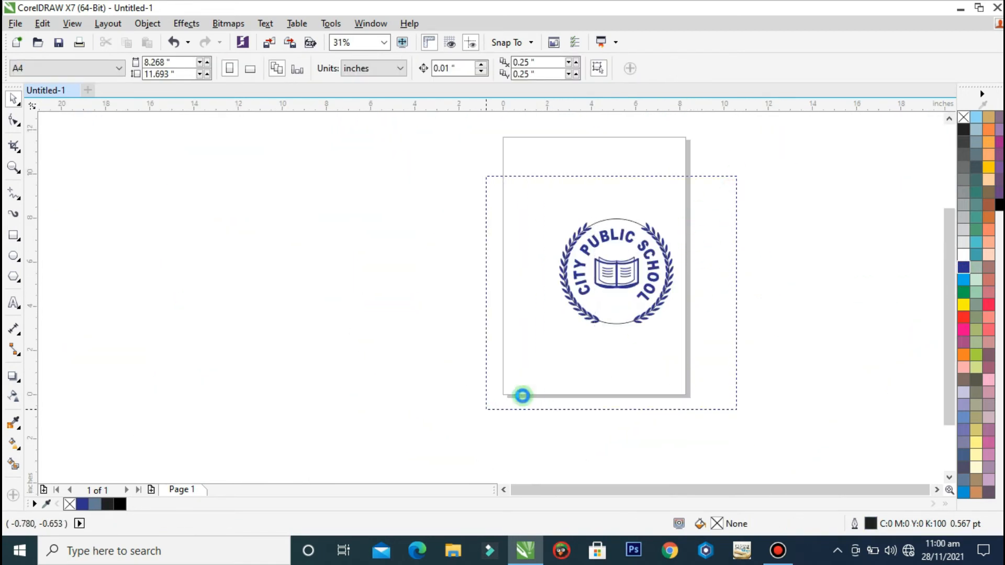
click(13, 235)
drag(134, 309, 307, 352)
key(ctrl+q)
Convert the rectangle's upper and lower edges to curves and bow both downward to form a curved banner body.
key(F10)
scroll(241, 320, up, 1)
click(247, 297)
right_click(247, 296)
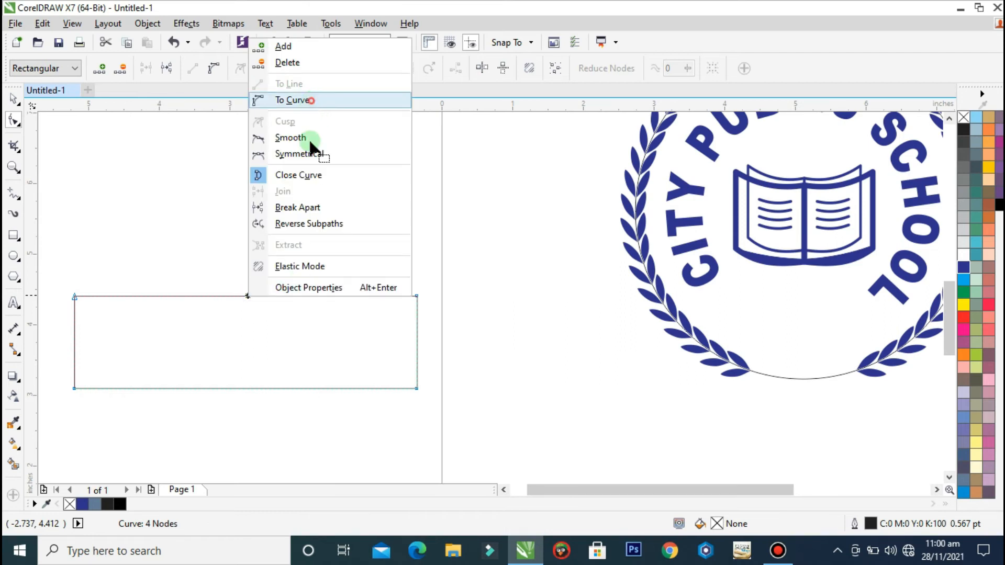
click(308, 101)
scroll(247, 296, up, 1)
drag(244, 297, 247, 342)
scroll(377, 281, down, 1)
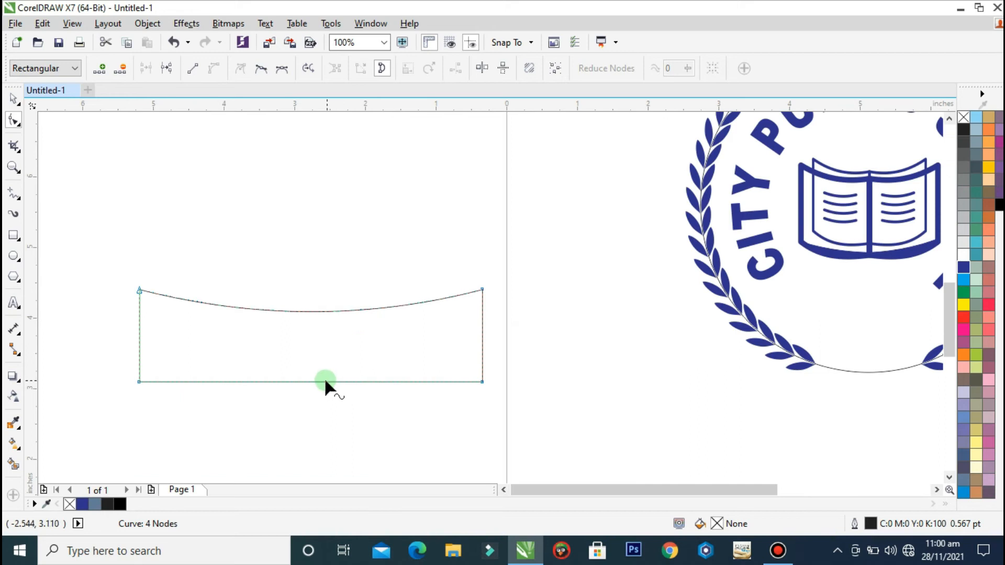
right_click(320, 382)
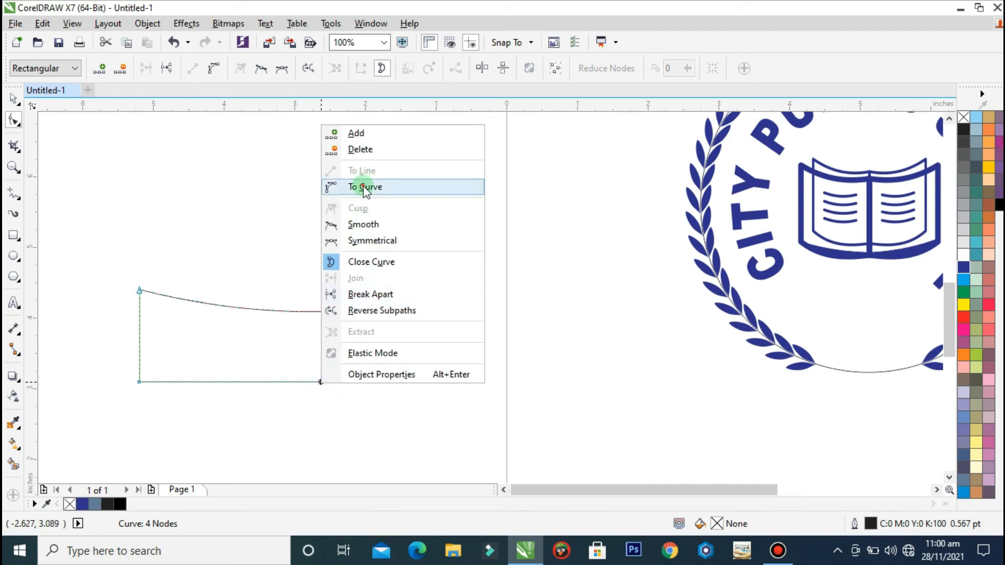
click(365, 190)
drag(314, 382, 315, 409)
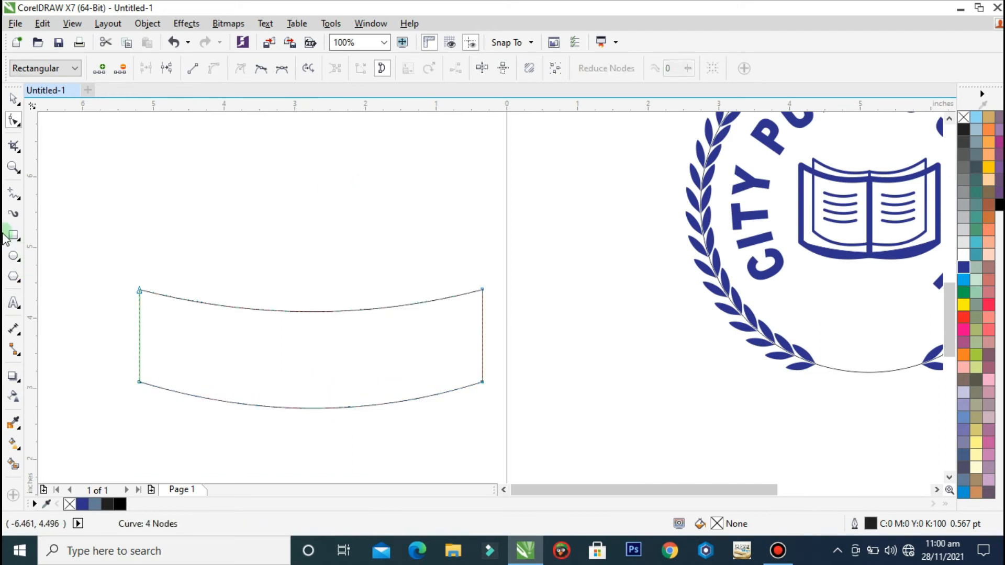
Draw a straight-sided ribbon tail outline about 1.99 by 1.79 inches from the banner's upper right corner around to its lower right corner.
click(12, 198)
scroll(488, 289, up, 1)
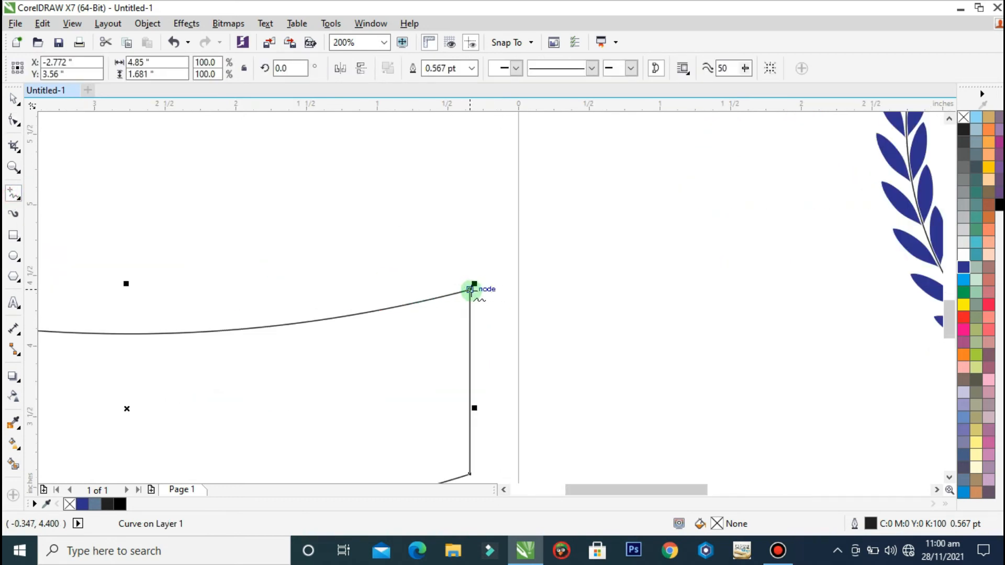
click(469, 289)
double_click(425, 267)
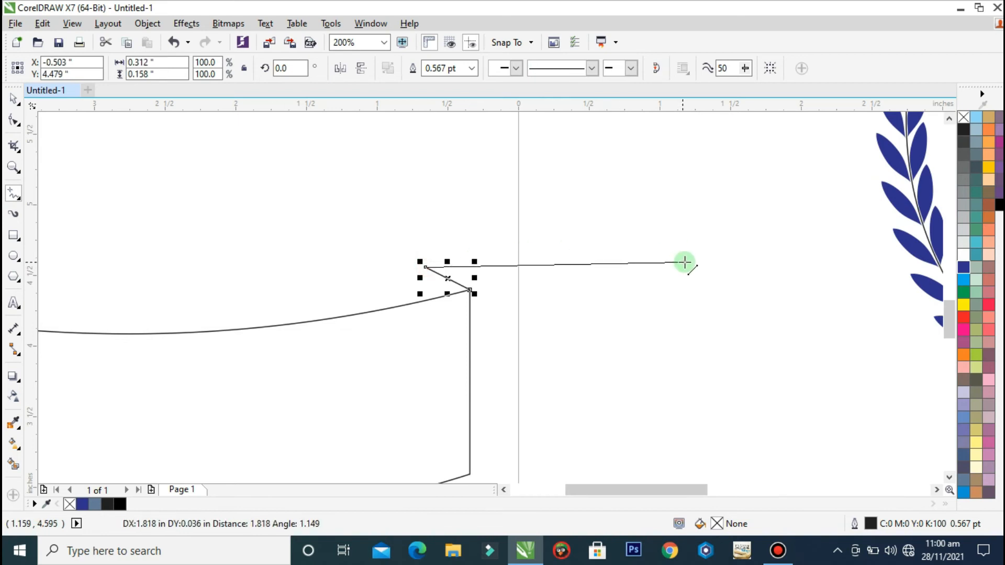
click(707, 262)
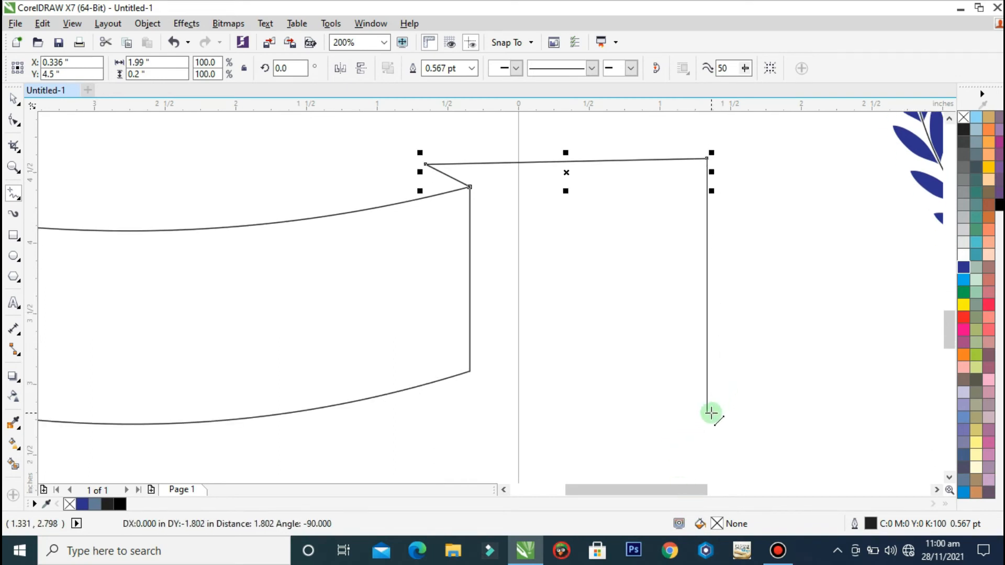
click(708, 411)
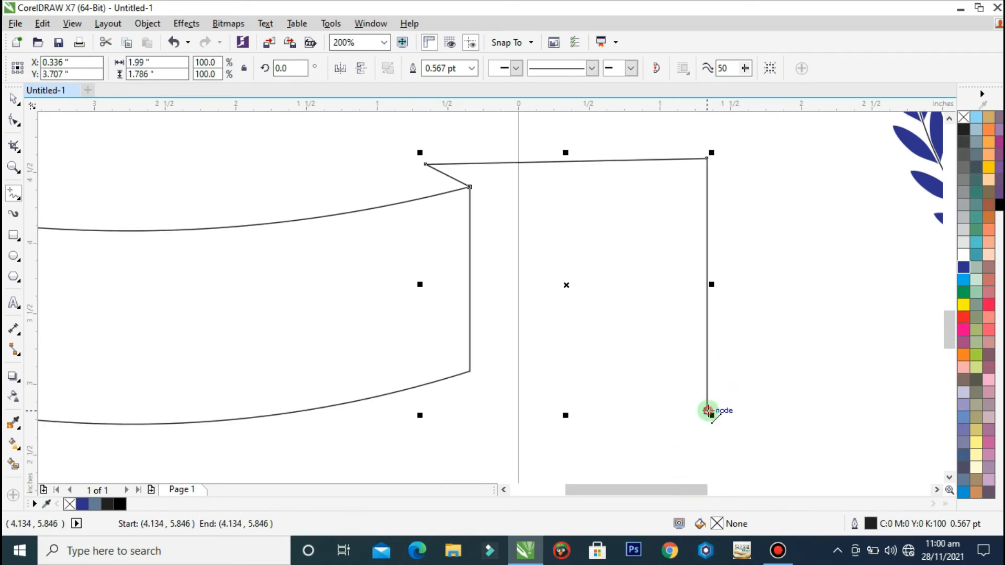
click(454, 411)
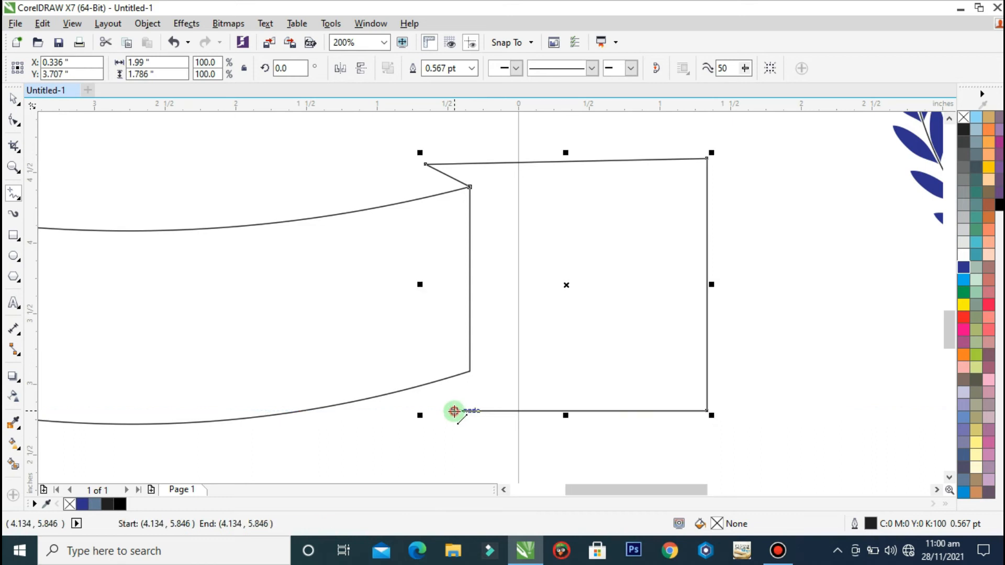
click(470, 372)
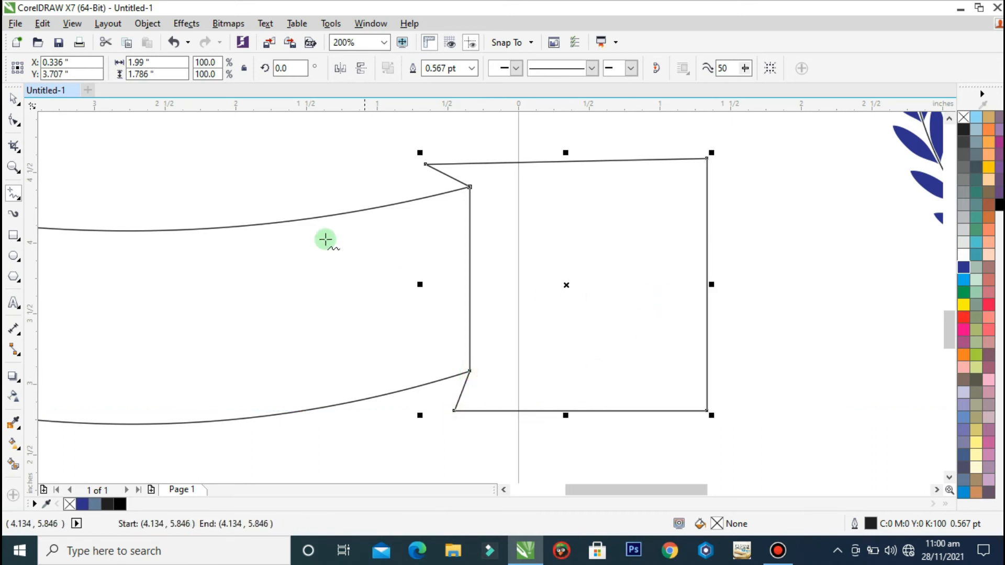
click(137, 229)
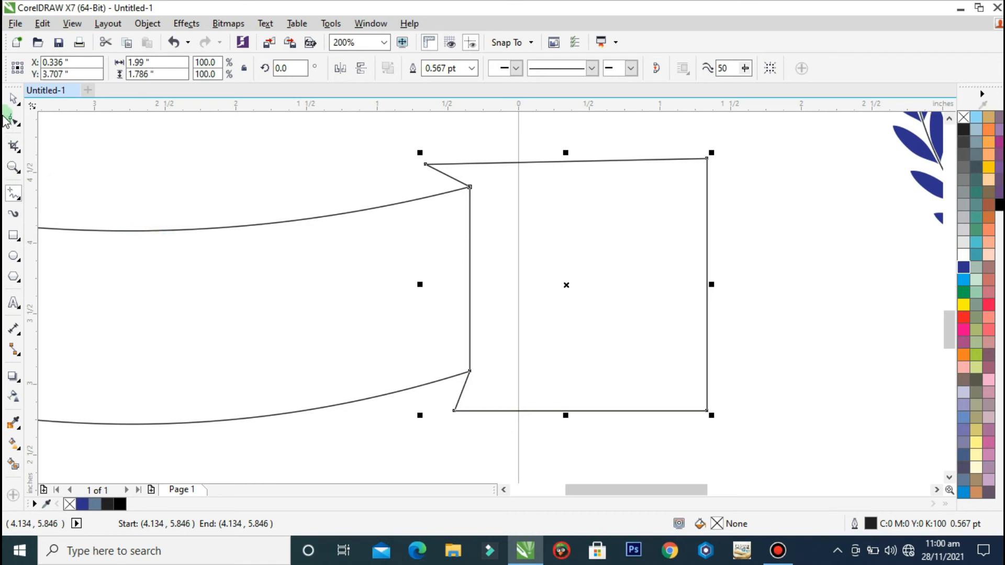
Move the tail's lower nodes so its bottom edge is level, aligning the inner corner with a vertical guideline below the upper inner corner.
click(13, 99)
double_click(463, 395)
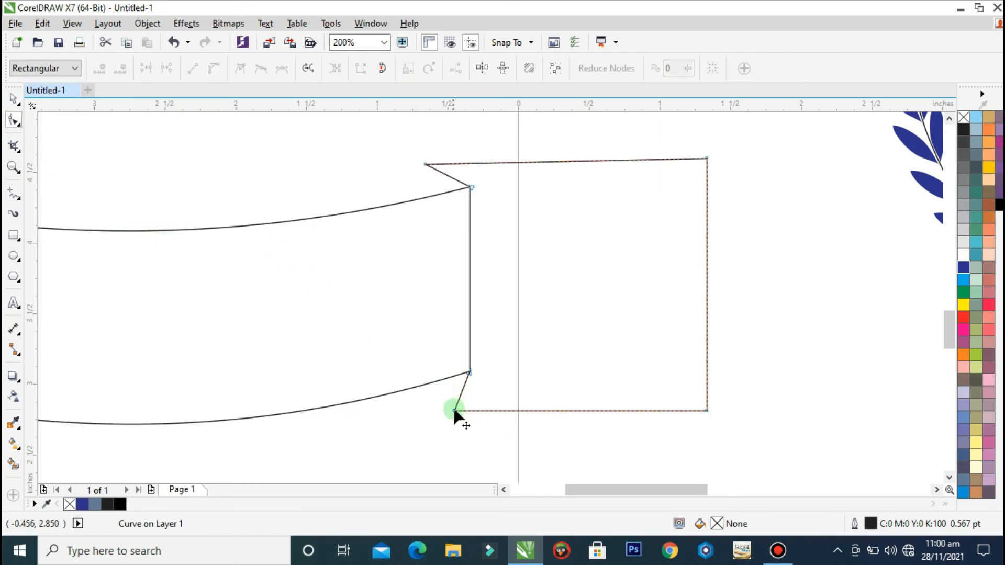
drag(453, 411, 454, 401)
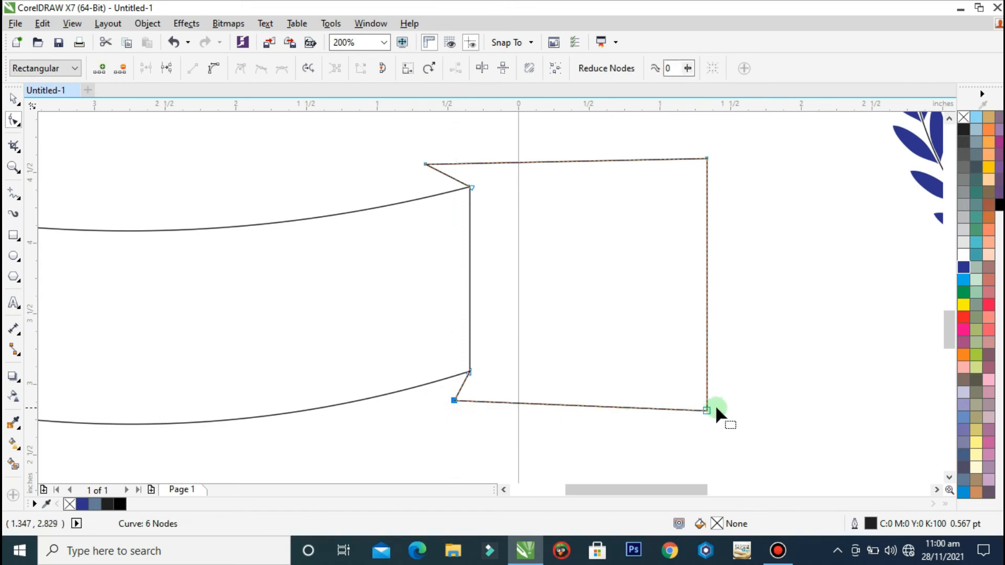
drag(706, 411, 708, 391)
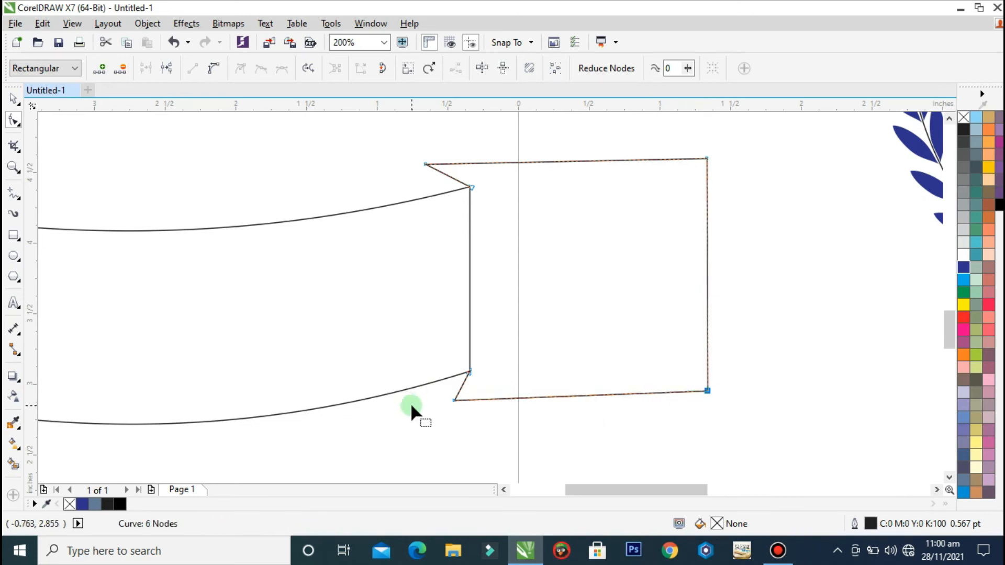
drag(455, 401, 444, 404)
drag(34, 285, 424, 340)
drag(446, 405, 426, 413)
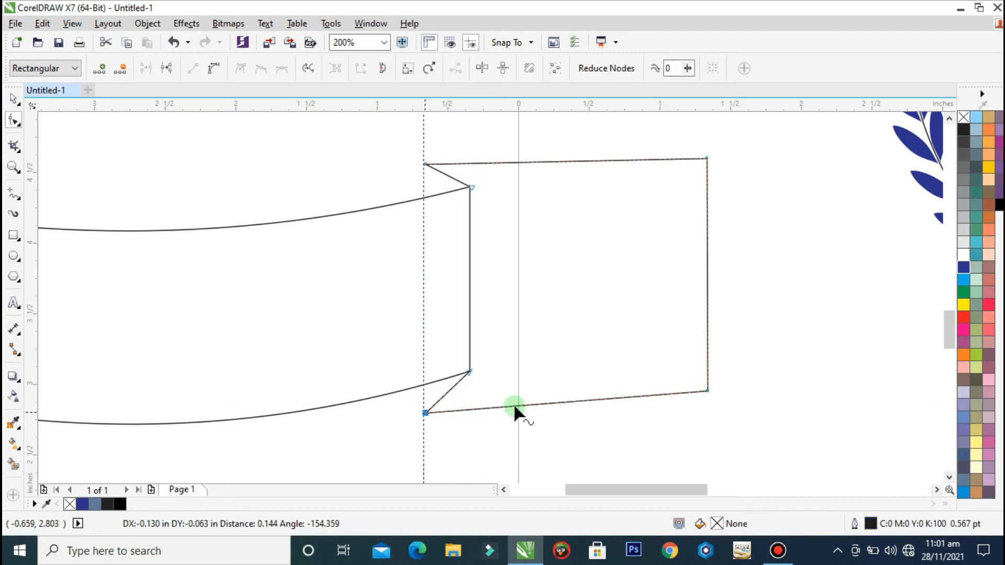
drag(707, 390, 707, 414)
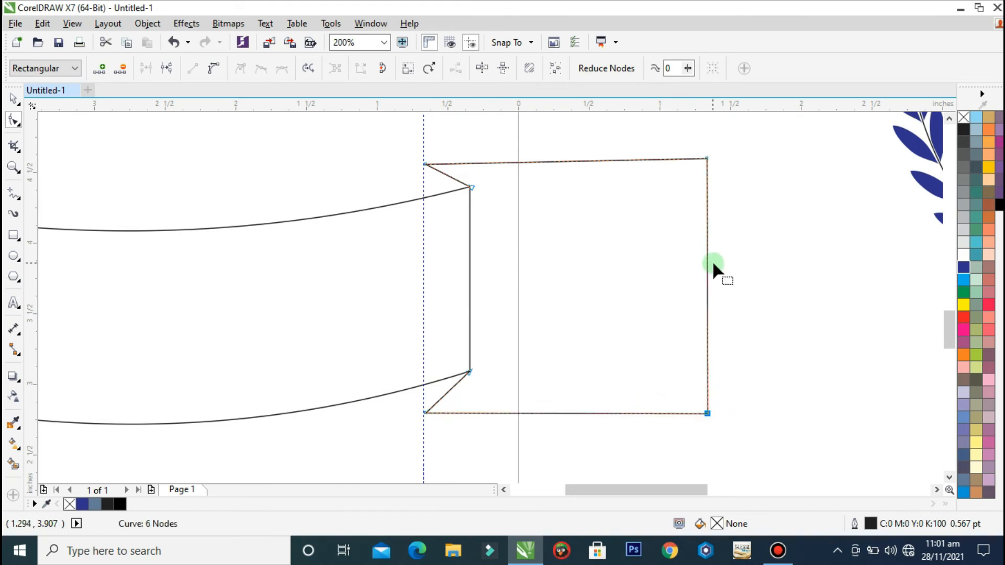
Add a node midway on the tail's outer edge, pull it inward about 0.97 inches, and bow both notch edges inward.
double_click(706, 278)
drag(707, 277, 570, 282)
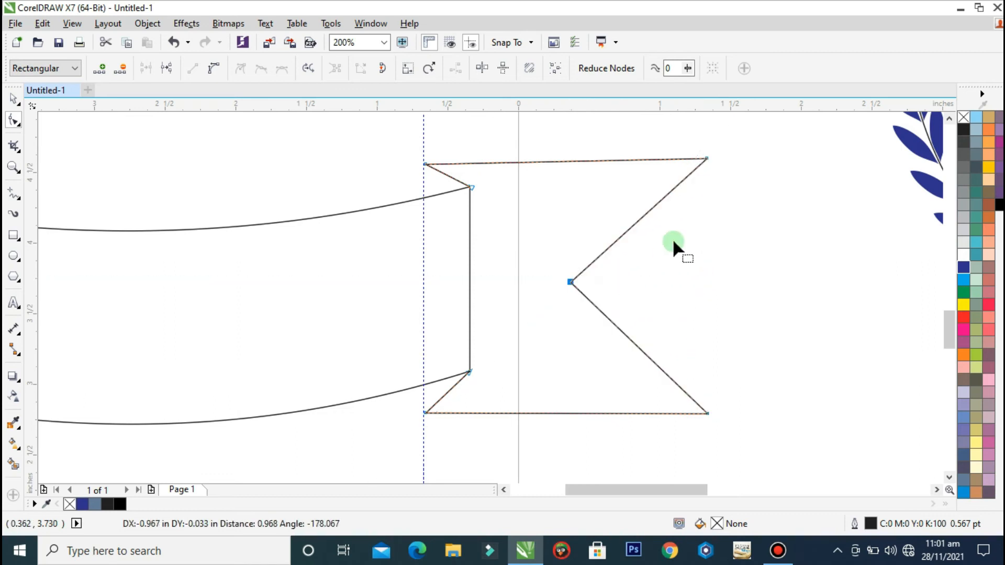
click(633, 224)
right_click(633, 224)
click(661, 287)
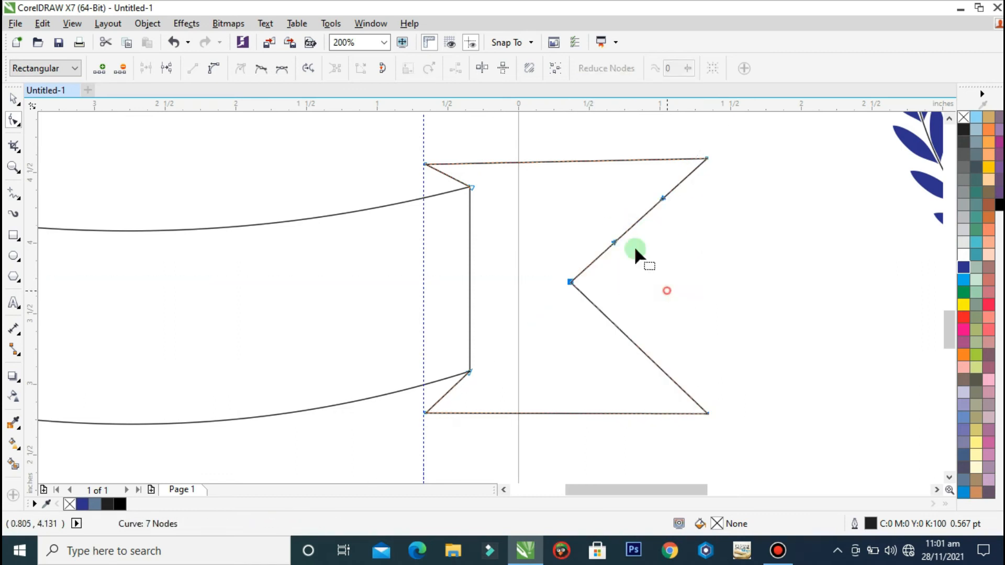
drag(621, 227, 617, 220)
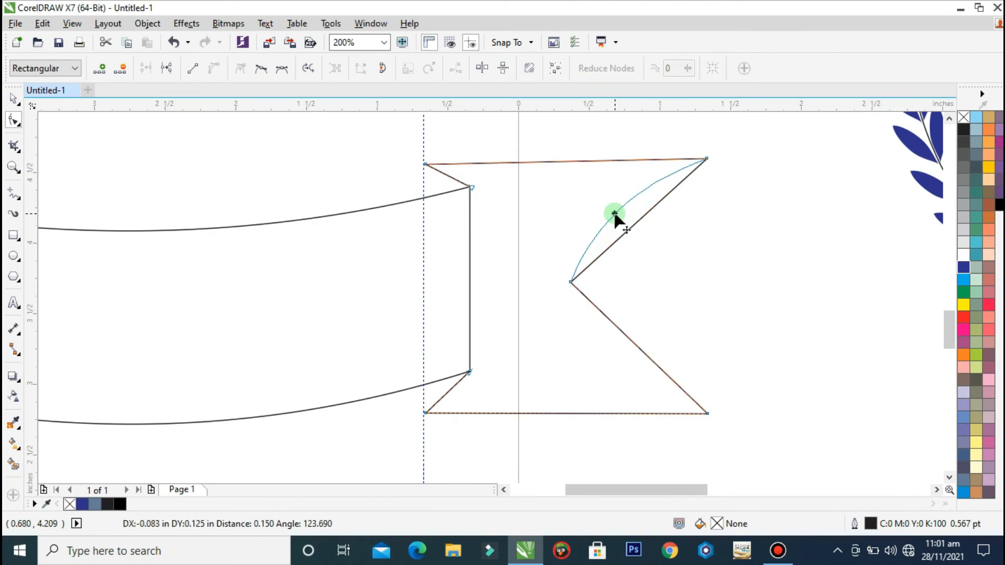
click(643, 356)
right_click(643, 354)
click(699, 157)
drag(636, 345, 626, 359)
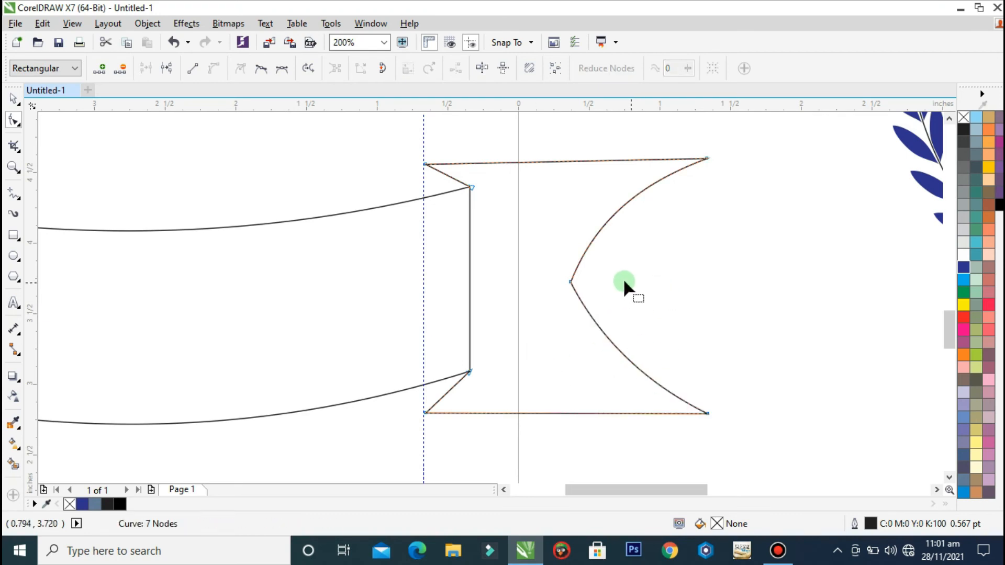
drag(570, 283, 575, 286)
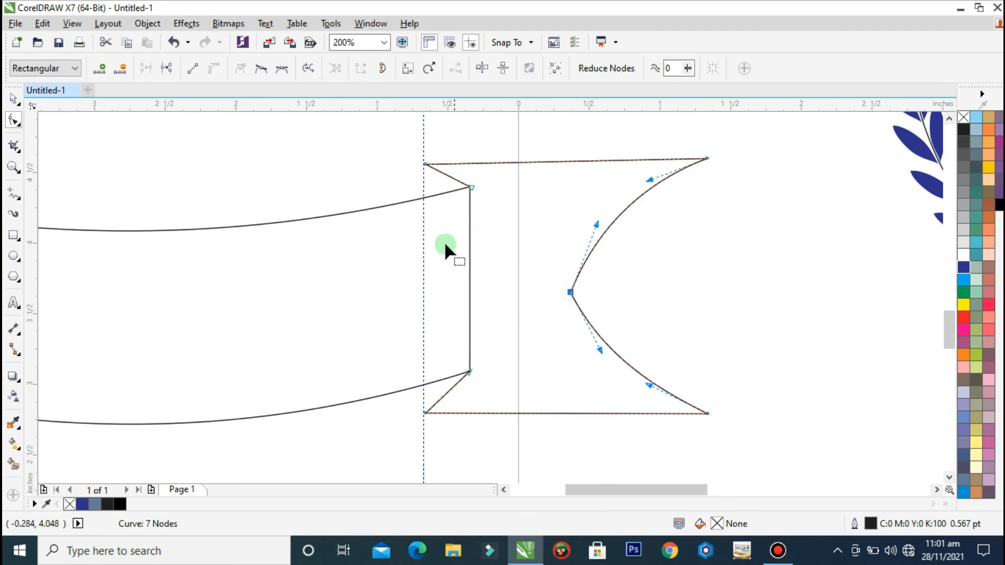
Draw two short vertical lines, about 0.23 and 0.2 inches long, from the tail's inner corners to the banner's curved edges.
click(15, 195)
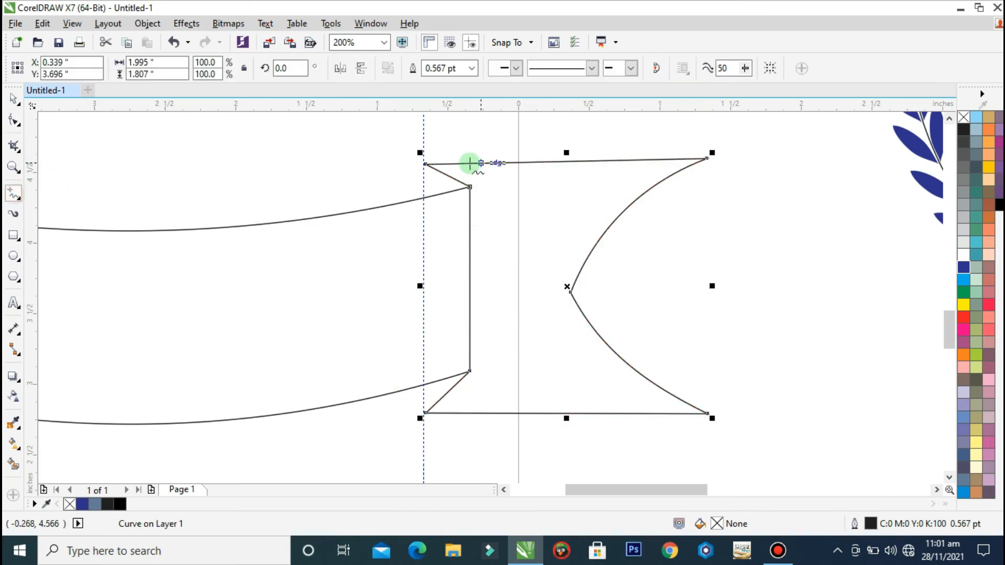
click(425, 164)
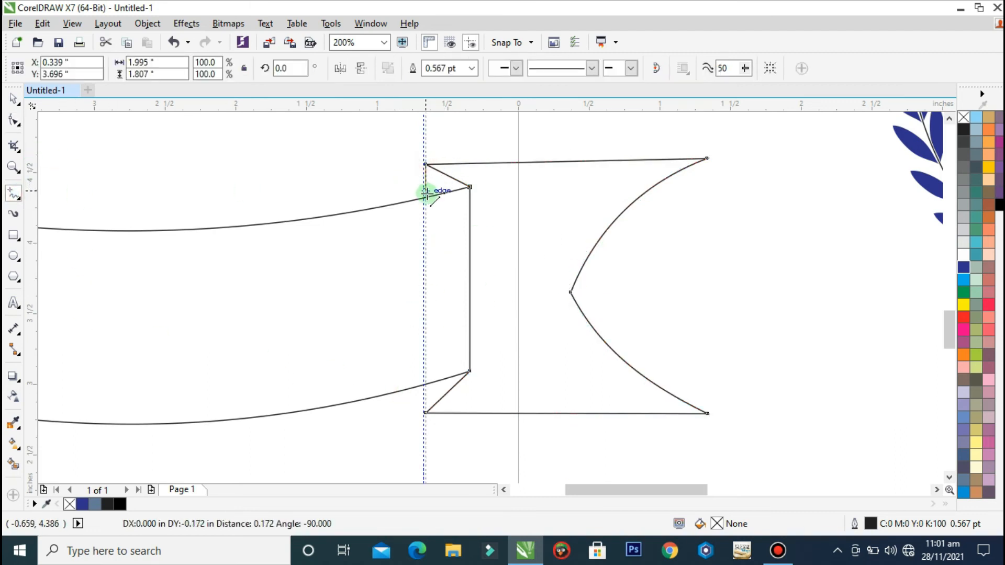
click(425, 198)
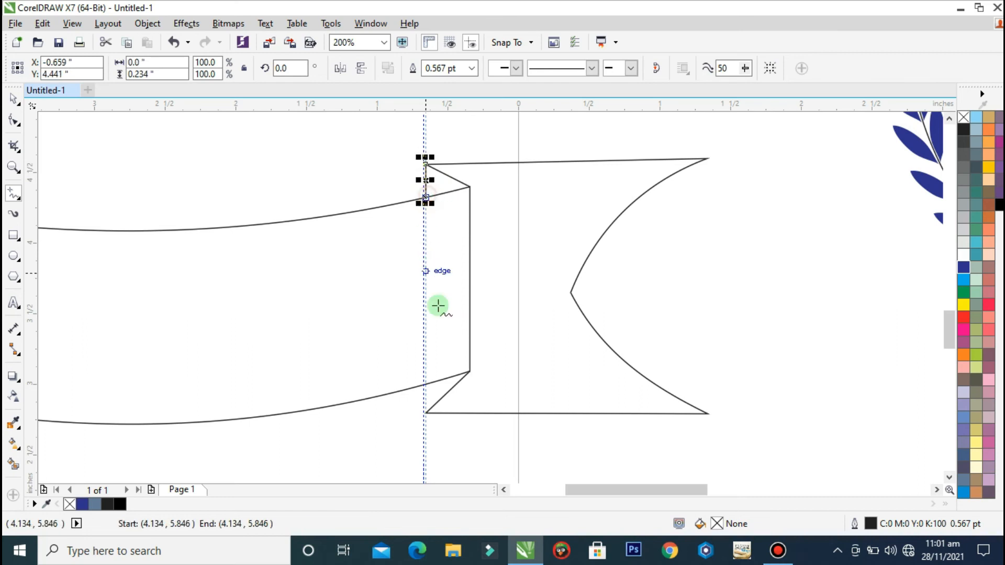
click(427, 413)
click(425, 386)
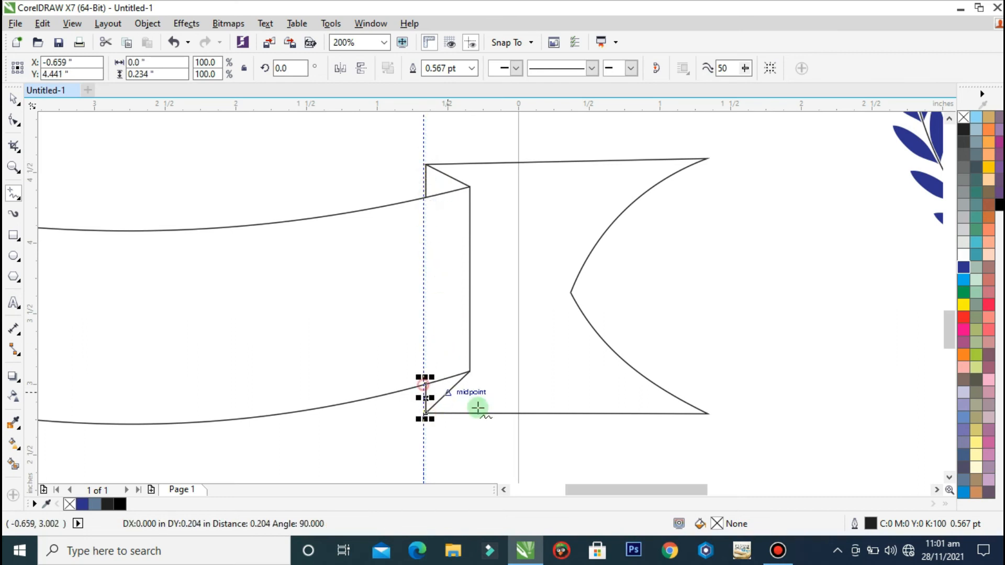
Smart-fill the two small fold triangles between the banner and the tail with grey-blue.
click(14, 464)
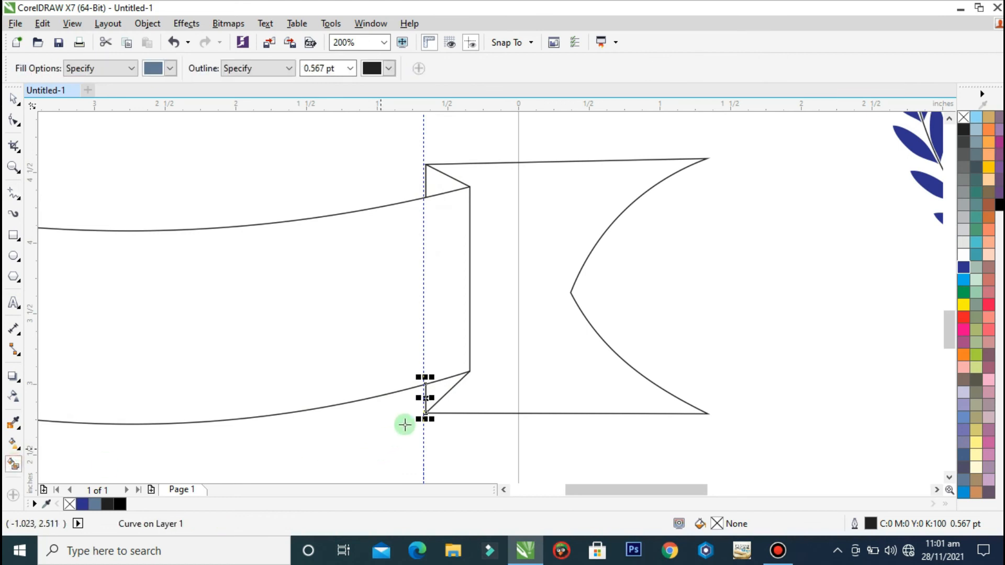
click(442, 388)
click(433, 192)
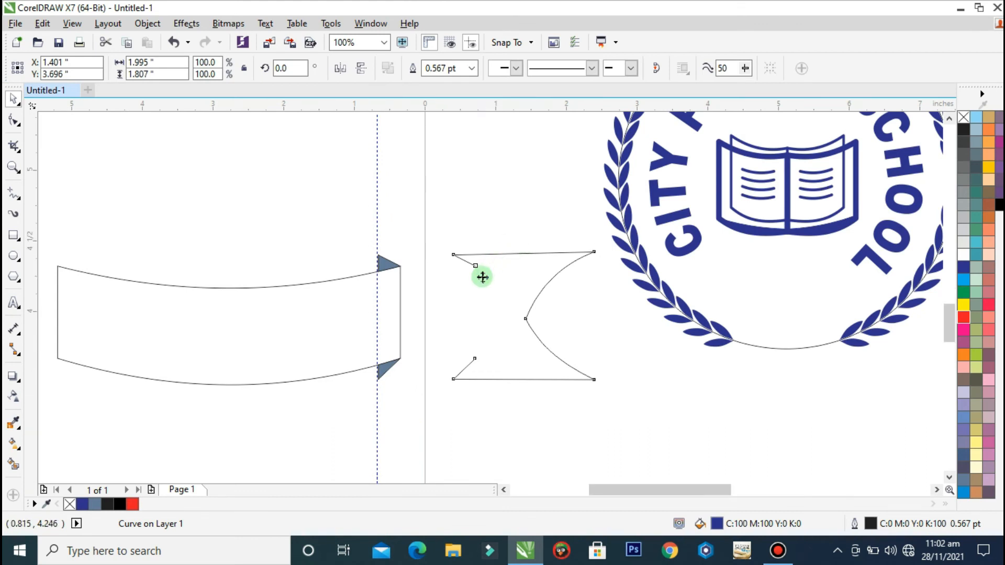
Close the tail's open inner side with a straight line and move the tail back against the banner's right end.
scroll(483, 277, up, 1)
click(13, 196)
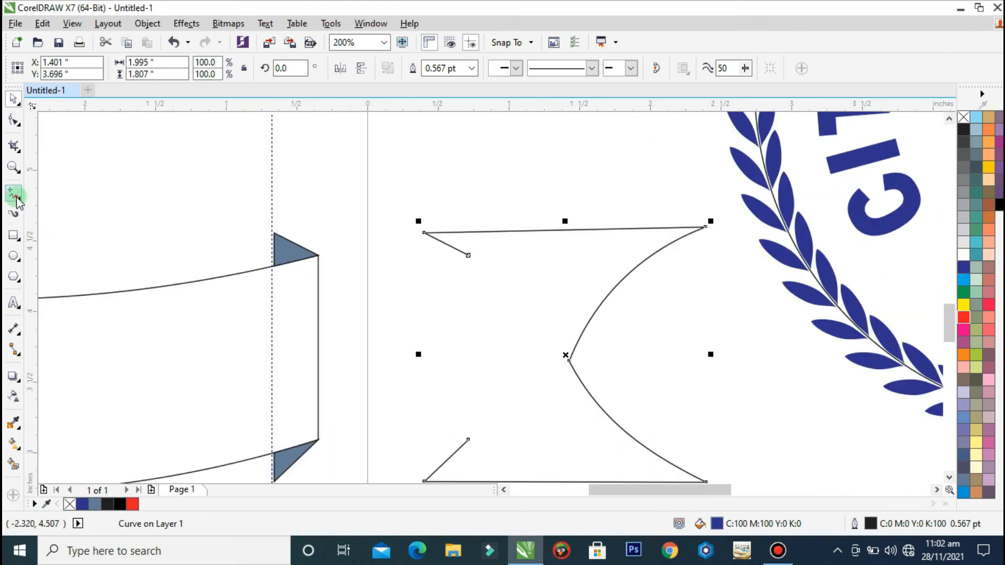
drag(469, 255, 475, 444)
click(468, 439)
click(11, 97)
drag(516, 267, 397, 269)
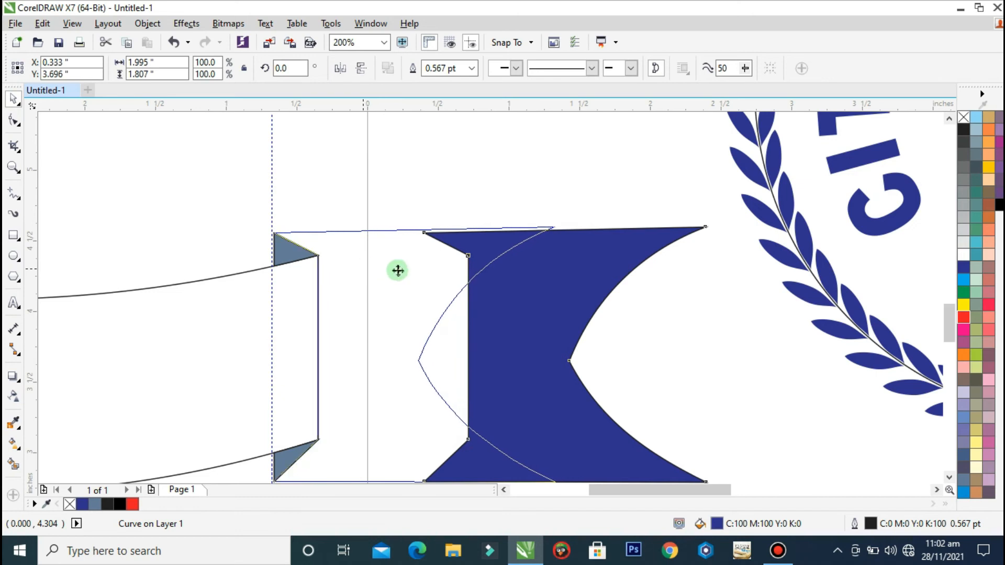
scroll(463, 218, down, 2)
click(441, 369)
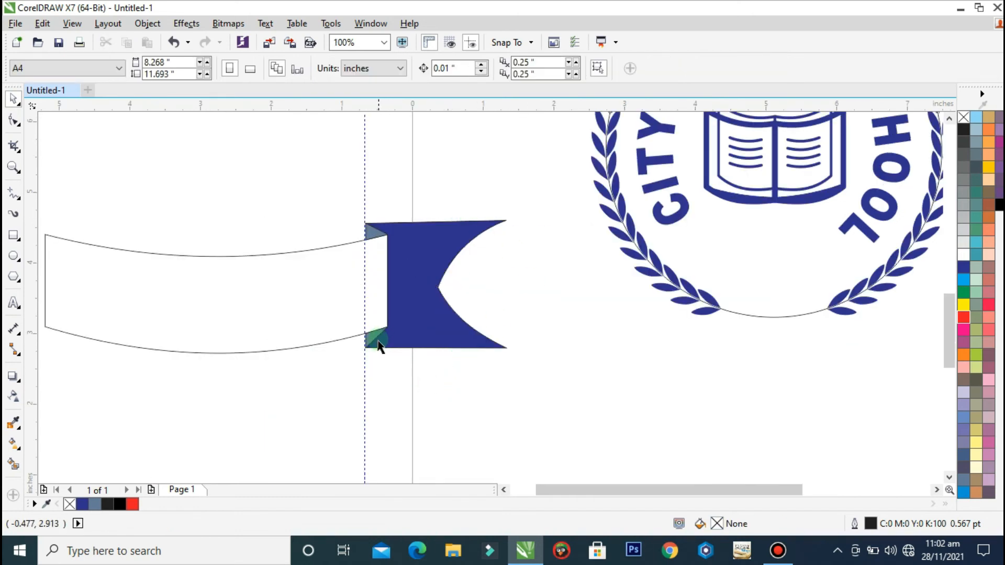
Recolour both fold triangles cyan (C:100 M:0 Y:0 K:0).
scroll(376, 336, up, 4)
click(371, 339)
scroll(371, 351, down, 2)
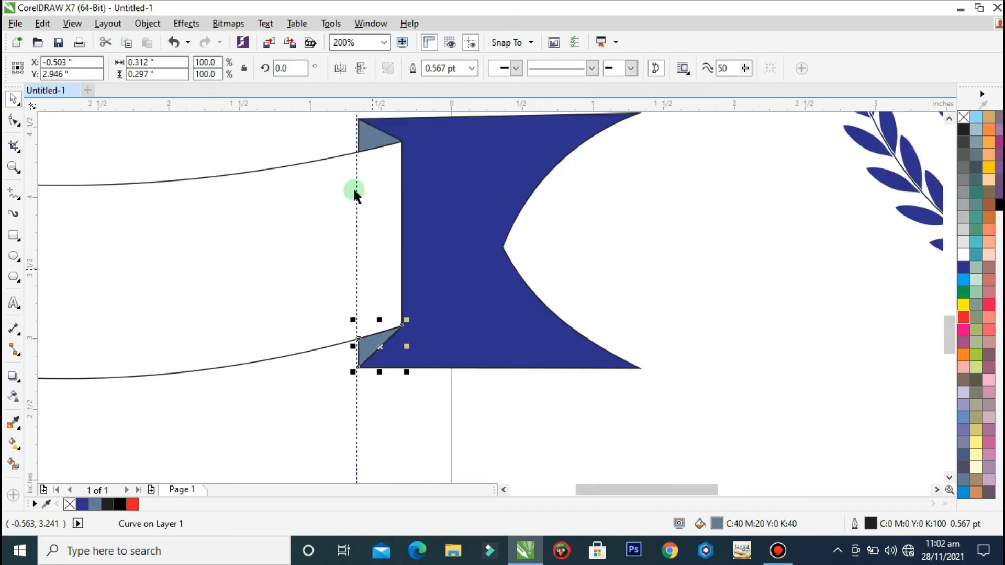
shift+click(364, 138)
click(963, 280)
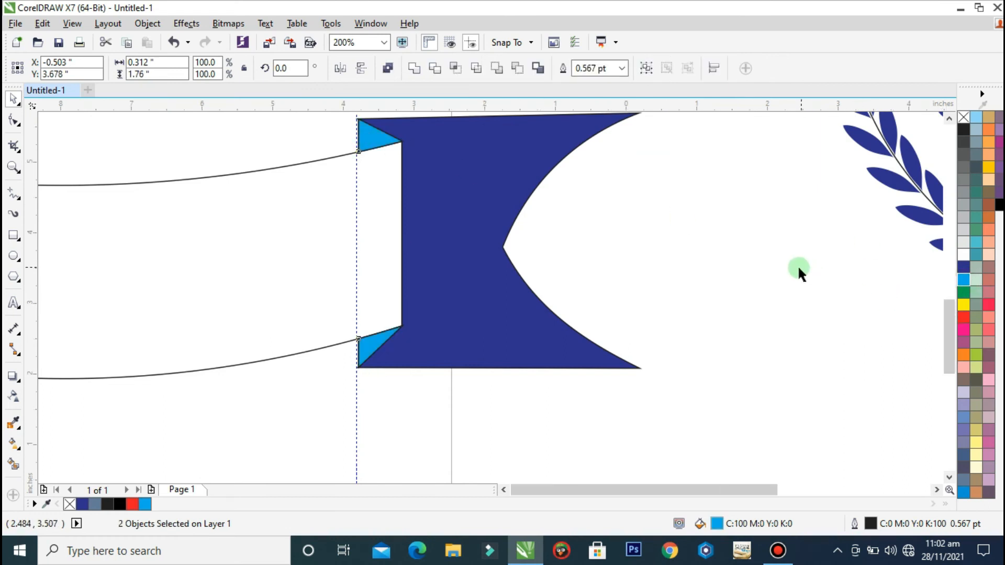
scroll(797, 265, down, 1)
click(639, 332)
Fill the curved banner body with the same dark blue as the tail.
click(587, 282)
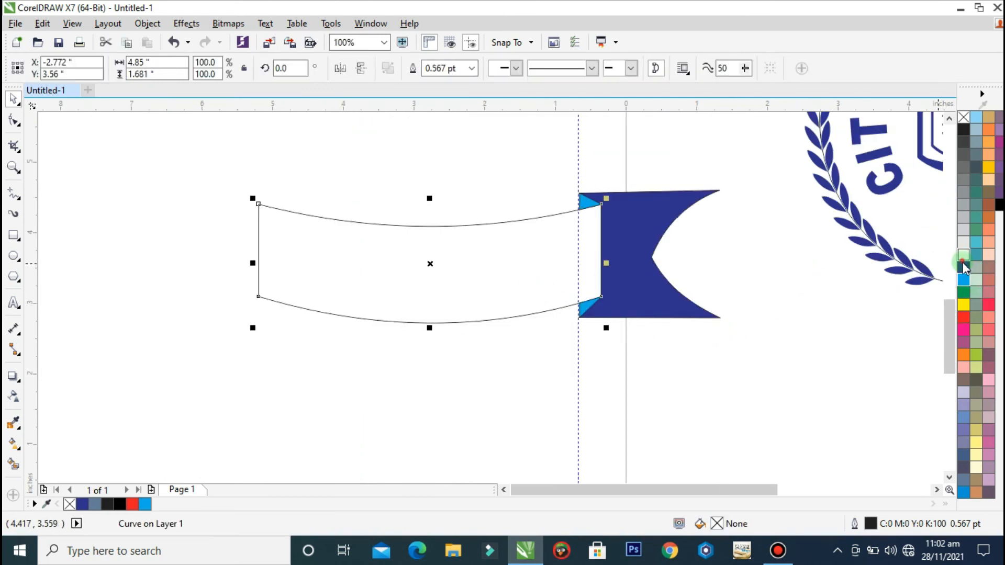
click(963, 261)
click(966, 266)
click(700, 353)
Group the tail with its fold triangles and reduce the group's height to about 1.545 inches.
drag(734, 147, 513, 364)
key(ctrl+g)
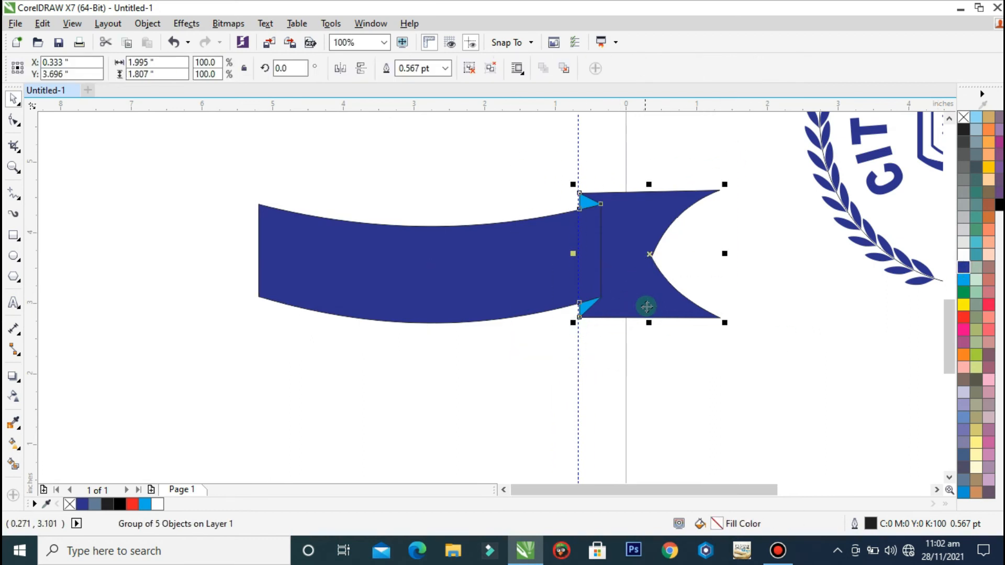
mouse_move(649, 321)
mouse_down()
mouse_move(647, 300)
mouse_move(647, 313)
mouse_up()
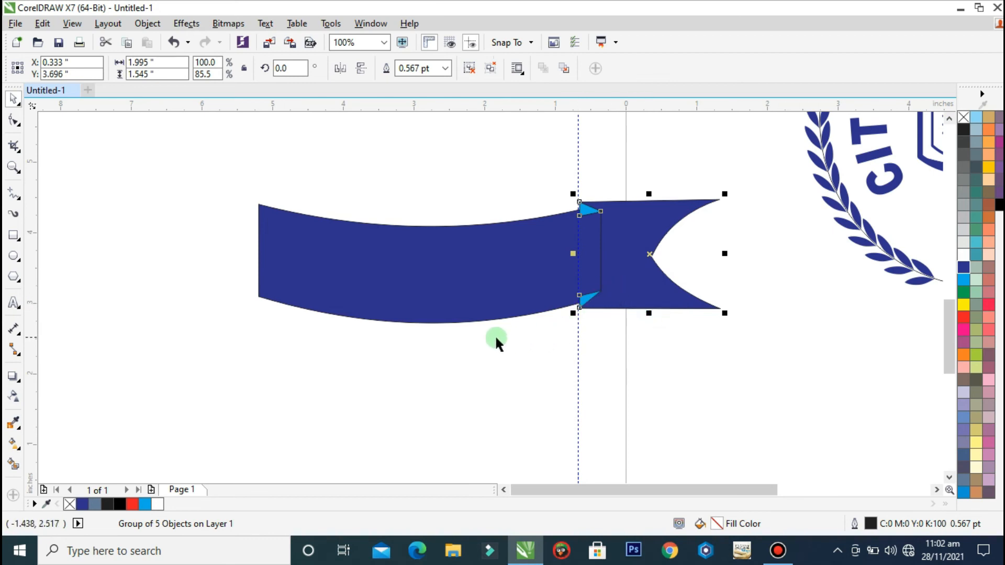
Undo the tail group's height reduction and place a horizontally mirrored copy of the group at the banner's left end.
click(449, 318)
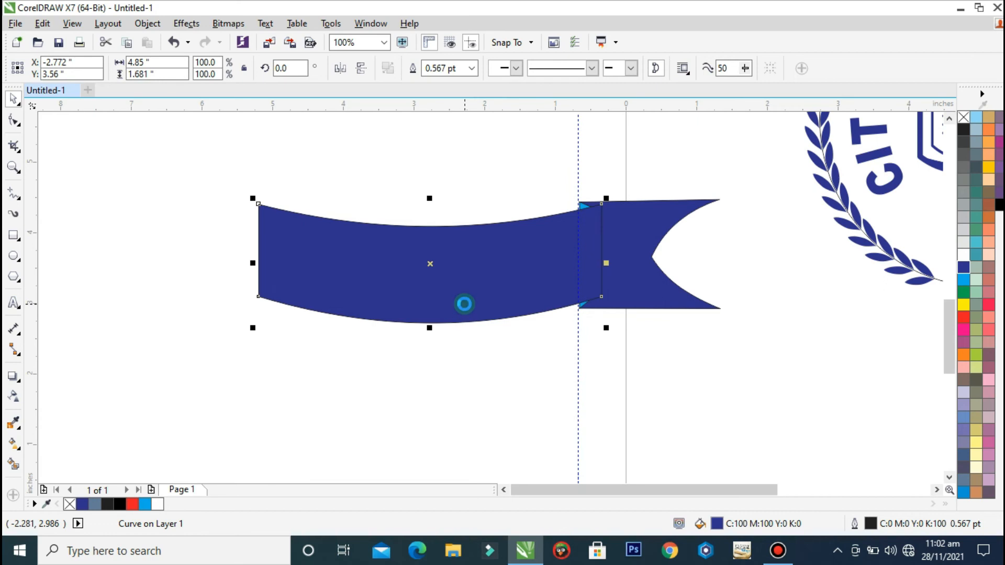
key(ctrl+z)
drag(740, 148, 521, 338)
drag(651, 263, 248, 283)
click(340, 68)
drag(285, 231, 245, 231)
Nudge the mirrored tail horizontally until its fold triangles line up with the banner body's left edge.
scroll(277, 228, up, 1)
key(Left)
key(Left)
key(Left)
key(Left)
key(Left)
key(Left)
key(Left)
key(Left)
key(Left)
key(Left)
key(Left)
key(Left)
key(Left)
key(Left)
key(Left)
key(Left)
key(Left)
key(Left)
key(Left)
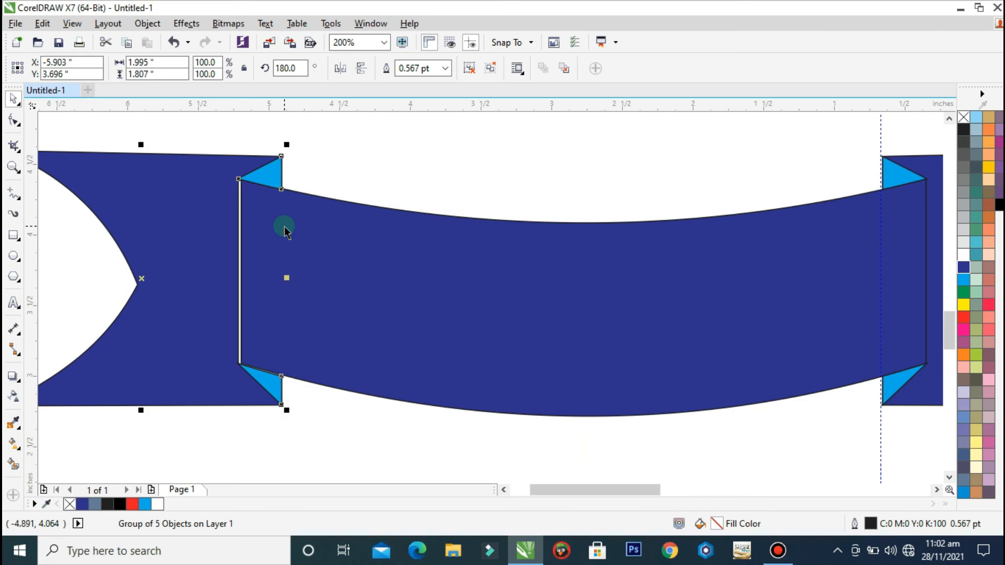
key(Right)
key(Right)
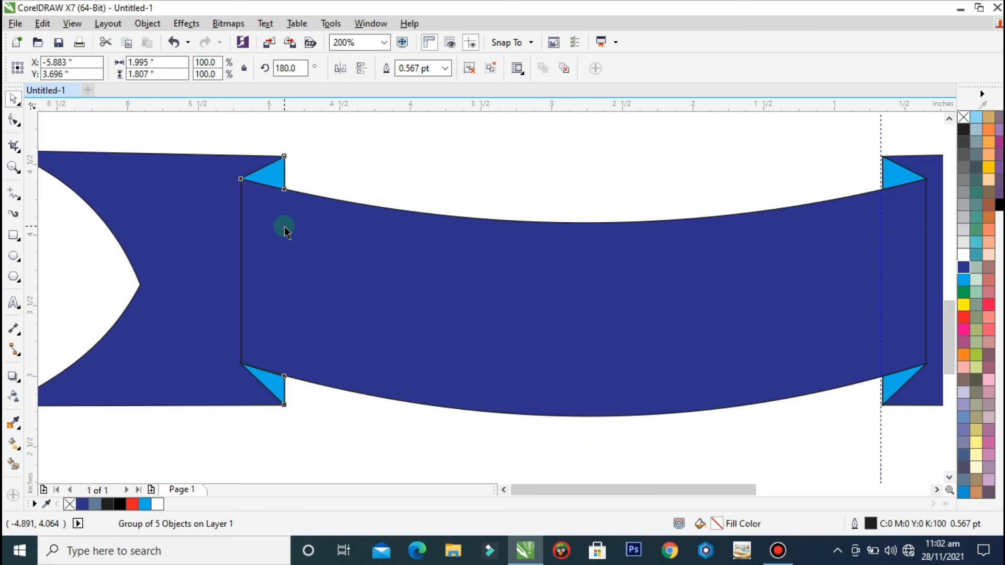
Remove the outline from the banner body and both tail groups.
scroll(286, 231, down, 1)
drag(128, 369, 759, 148)
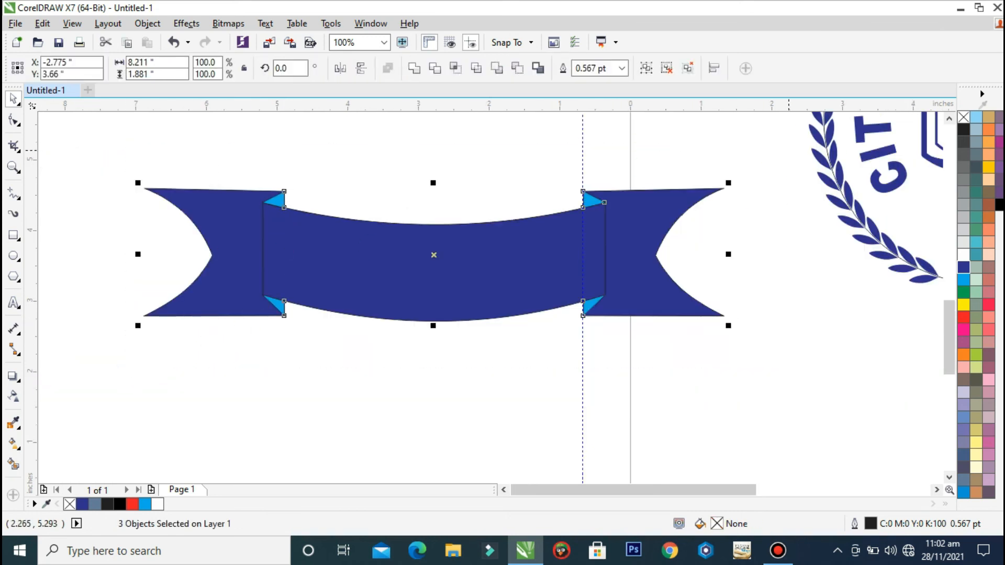
click(605, 141)
scroll(462, 193, down, 1)
drag(367, 260, 216, 318)
click(592, 189)
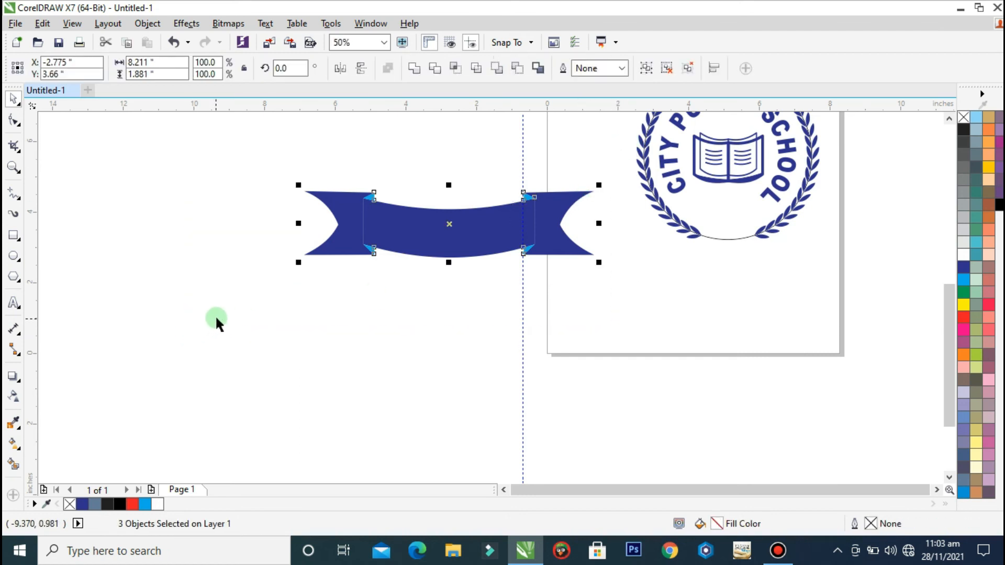
Group the banner pieces and place the group, scaled down proportionally, across the bottom of the laurel wreath.
key(ctrl+g)
drag(299, 262, 356, 300)
drag(448, 231, 724, 231)
scroll(711, 237, up, 1)
scroll(544, 291, down, 1)
Add the artistic text "STRIVE FOR EXCELLENCE" in 24 pt Arial below the banner.
key(F8)
key(F2)
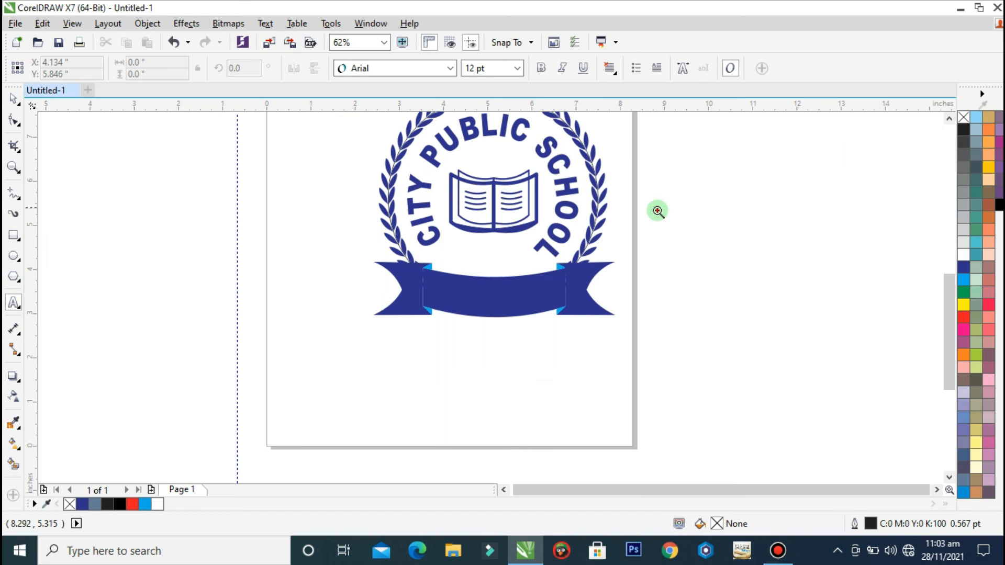
scroll(519, 332, up, 2)
click(443, 381)
text(S)
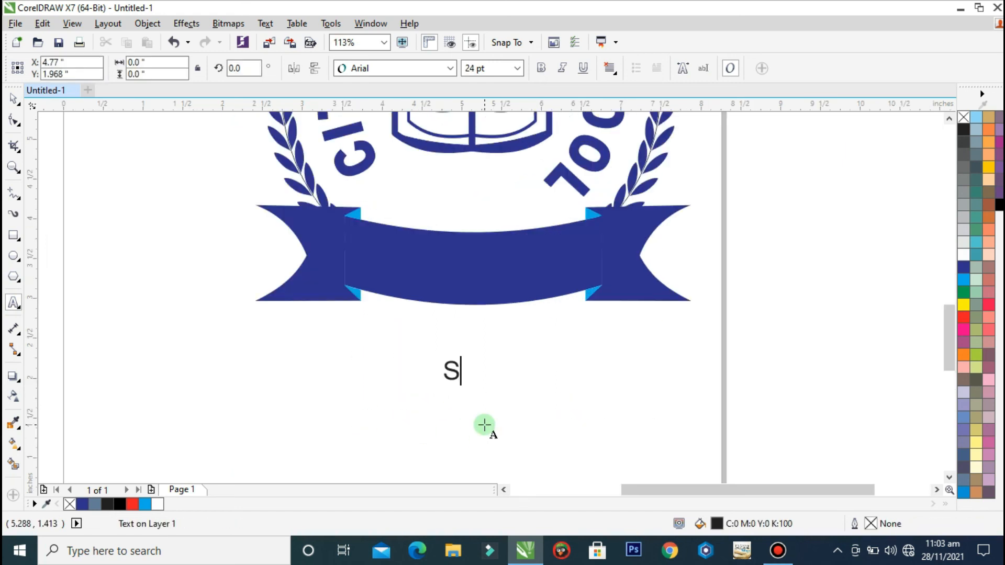
text(TRIVE FOR EXCELLENCE)
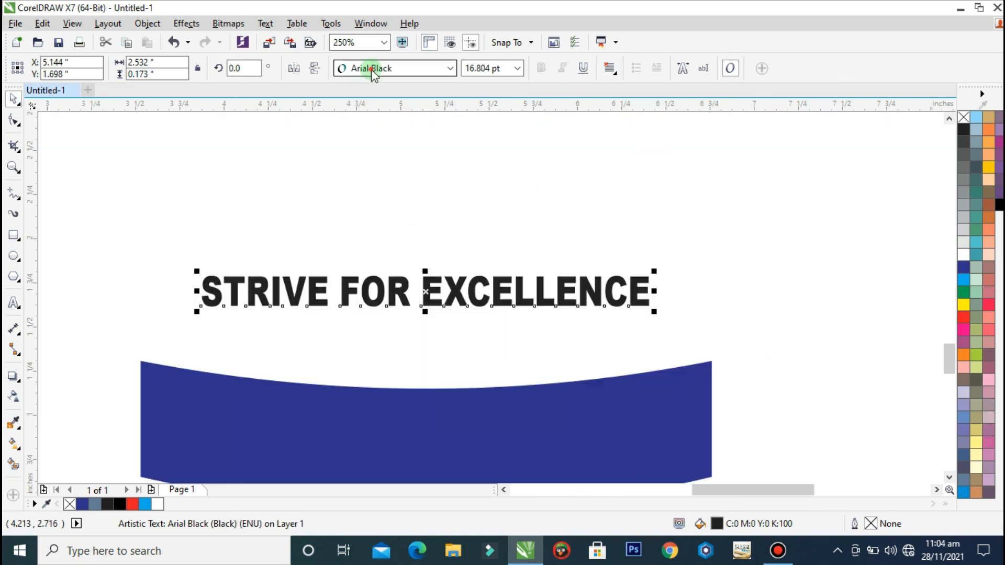
Change the motto's font to Impact and enlarge it to about 20.129 pt.
click(372, 68)
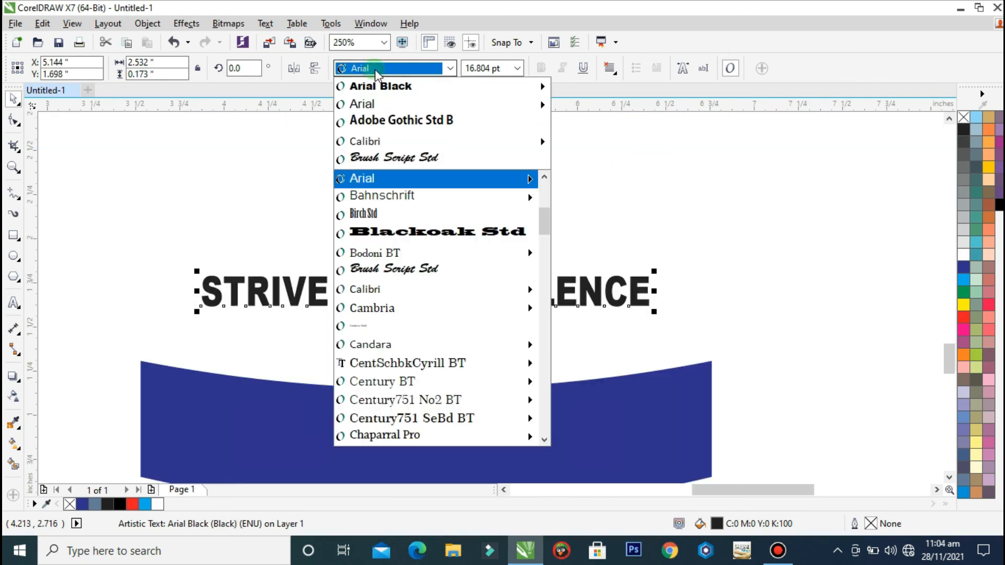
text(Impact)
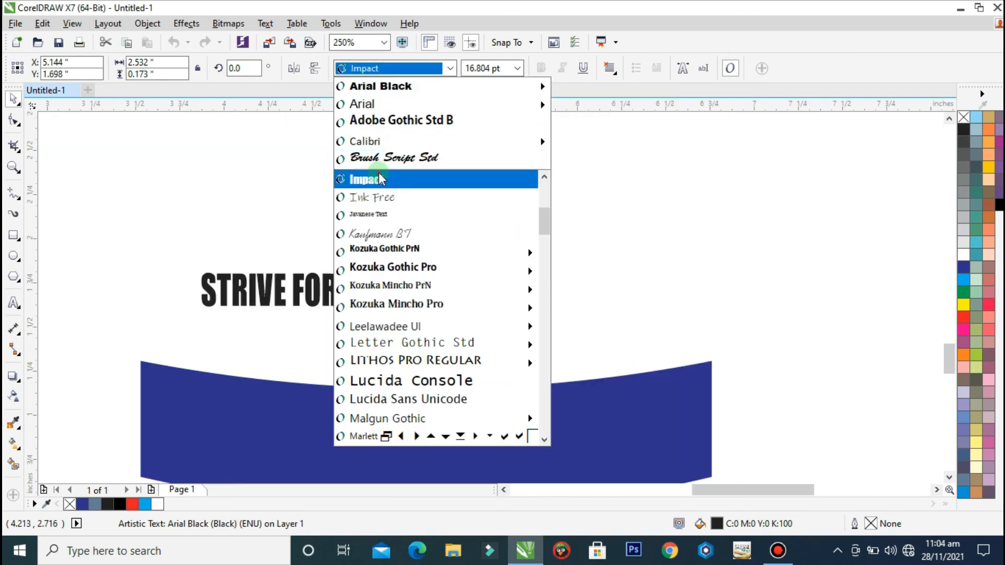
click(378, 174)
drag(490, 312, 548, 360)
Widen the motto's letter spacing until the text is about 2.151 inches wide.
key(F10)
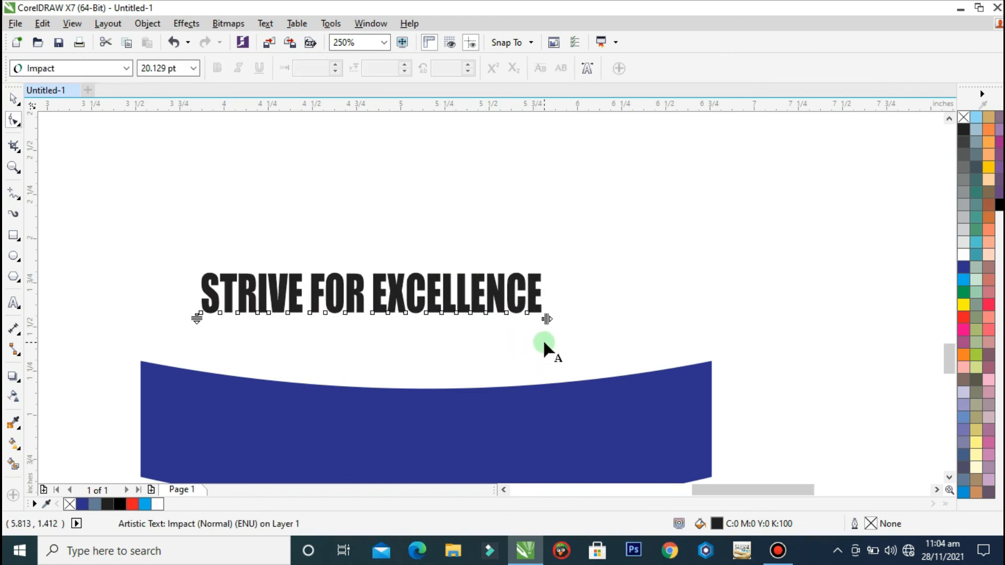
drag(547, 319, 587, 320)
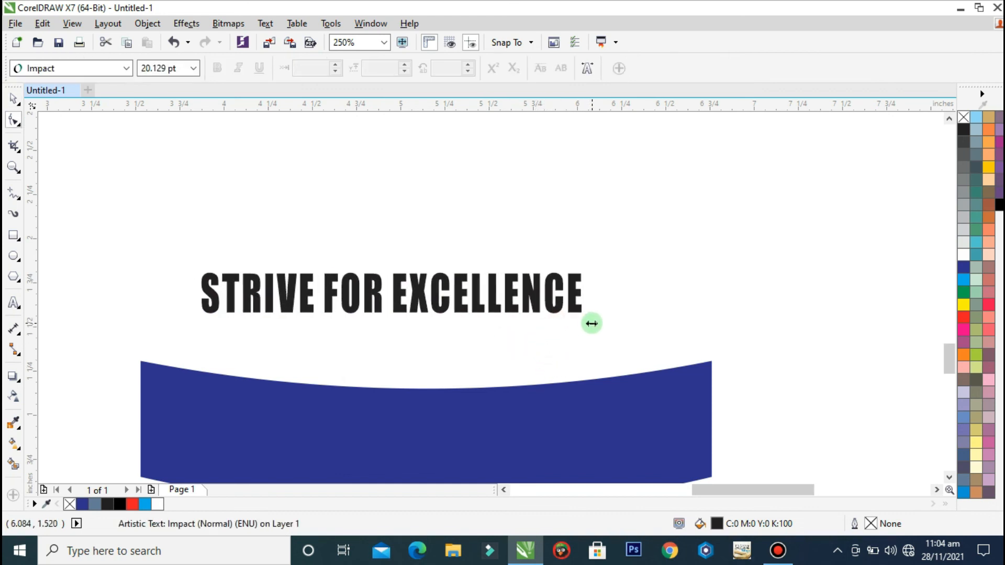
click(15, 101)
Fit the motto to the upper curve of the separate banner body, offset about -0.313 inches from the path.
click(265, 23)
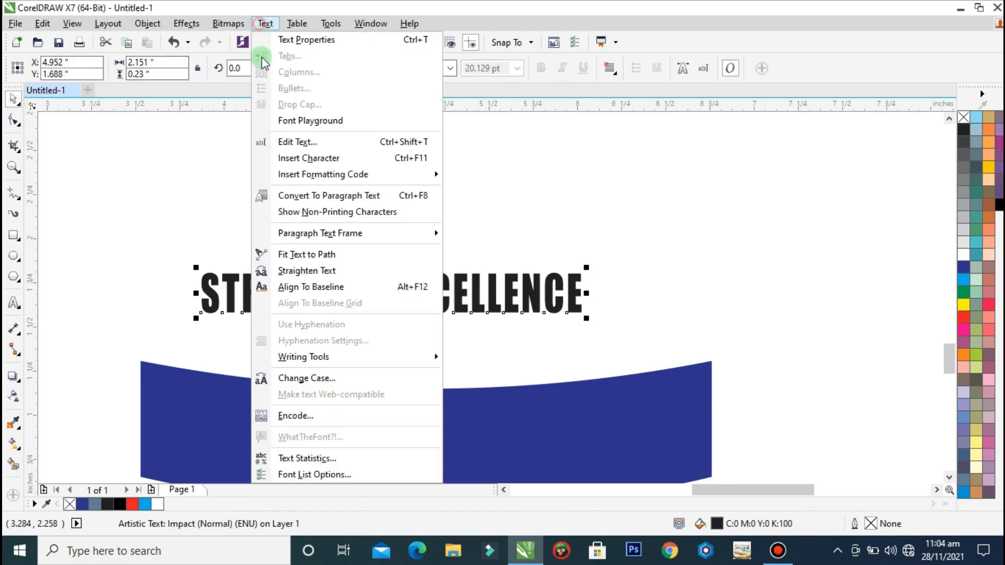
click(307, 255)
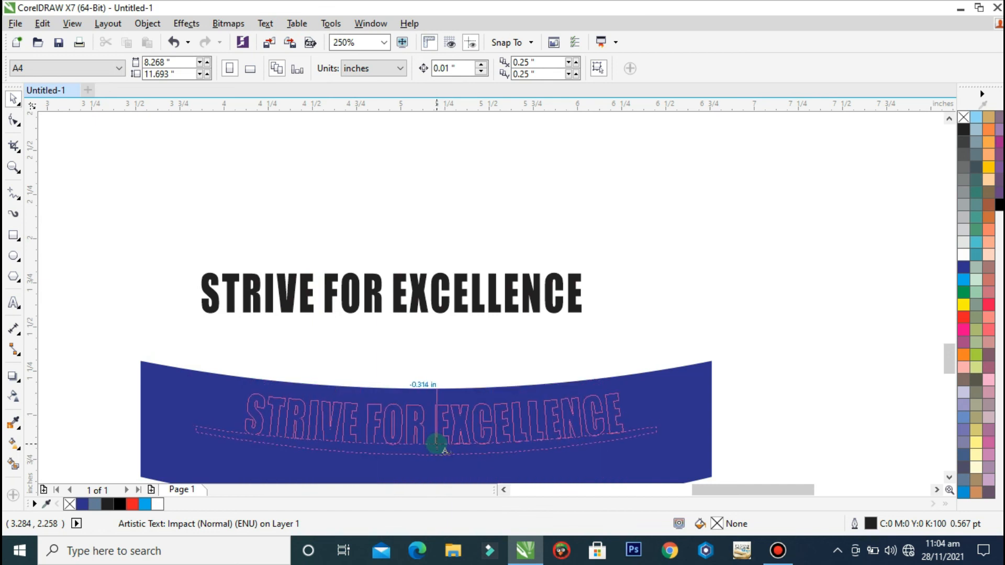
click(427, 441)
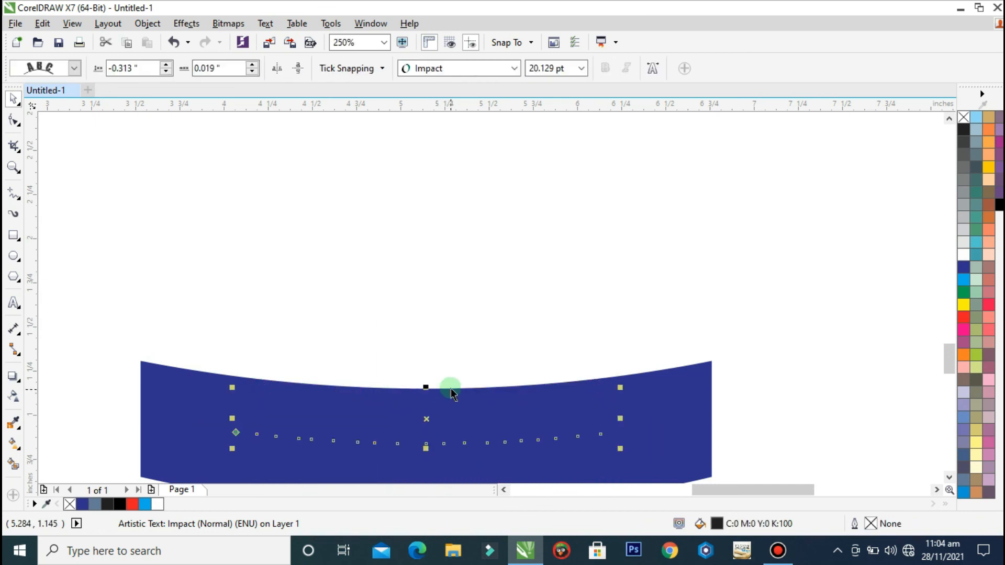
Convert the curved motto to curves, fill it white and move it onto the logo's banner.
click(450, 388)
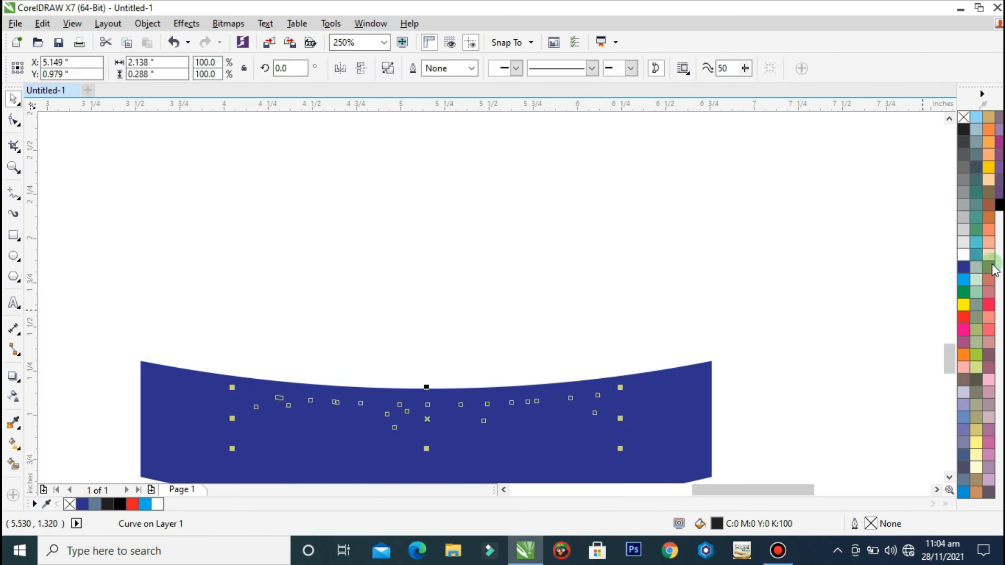
click(555, 384)
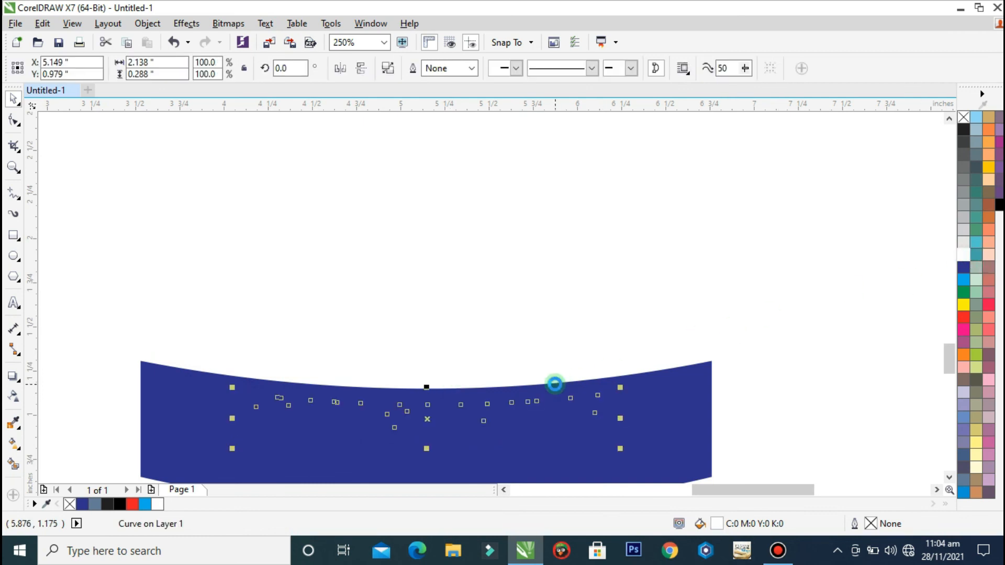
scroll(430, 442, down, 2)
drag(430, 444, 434, 235)
Delete the spare banner body below the logo.
scroll(602, 347, down, 2)
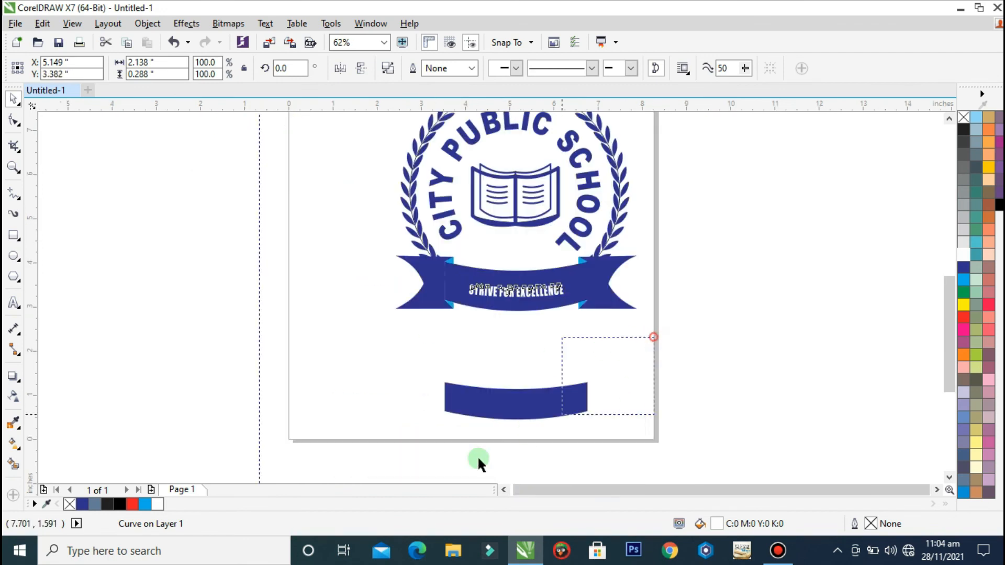
drag(479, 460, 415, 454)
key(Delete)
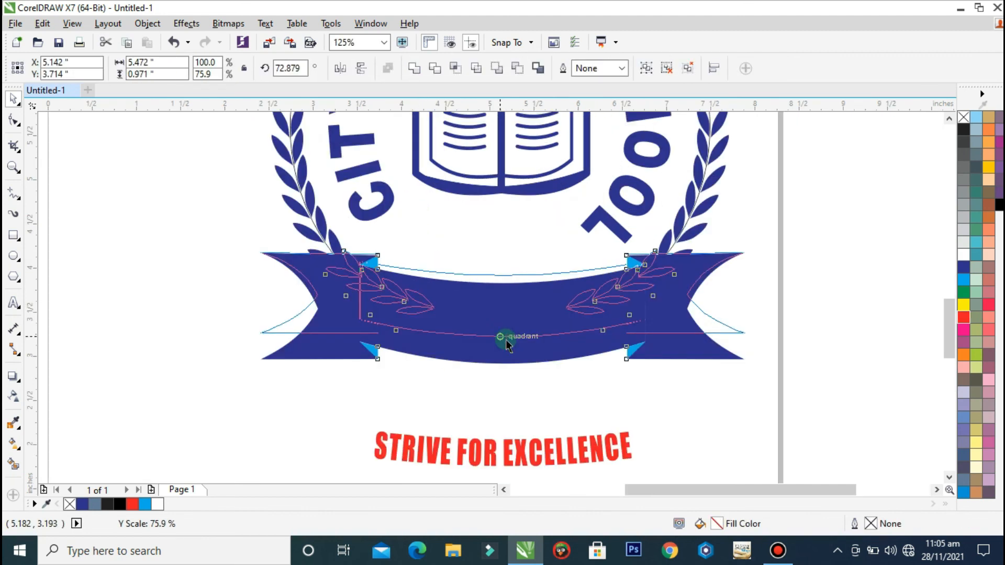
Reduce the selected banner assembly's height to about 0.971 inches and nudge it up by 0.03 inches.
drag(506, 341, 501, 330)
key(Up)
key(Up)
key(Up)
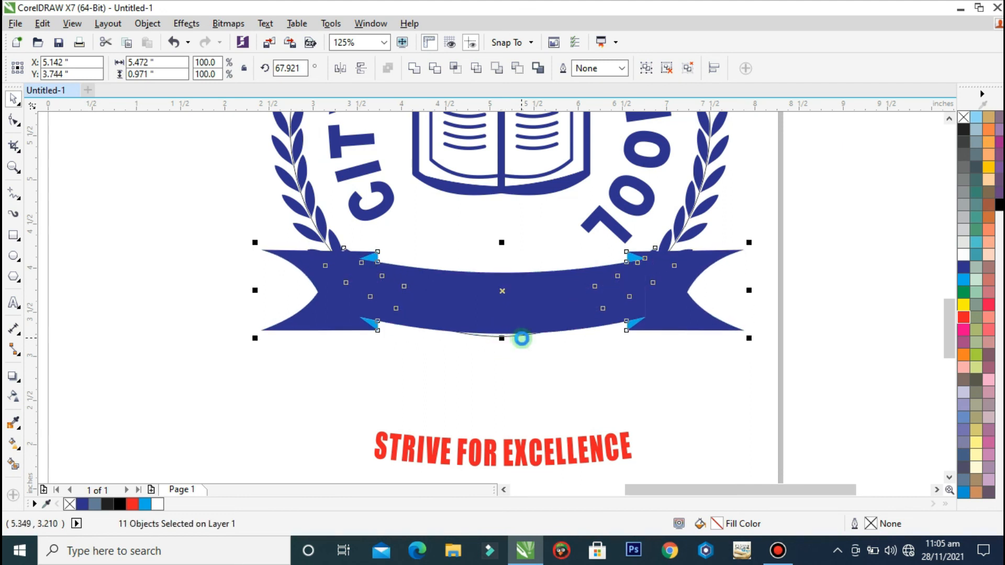
click(659, 413)
scroll(311, 472, down, 1)
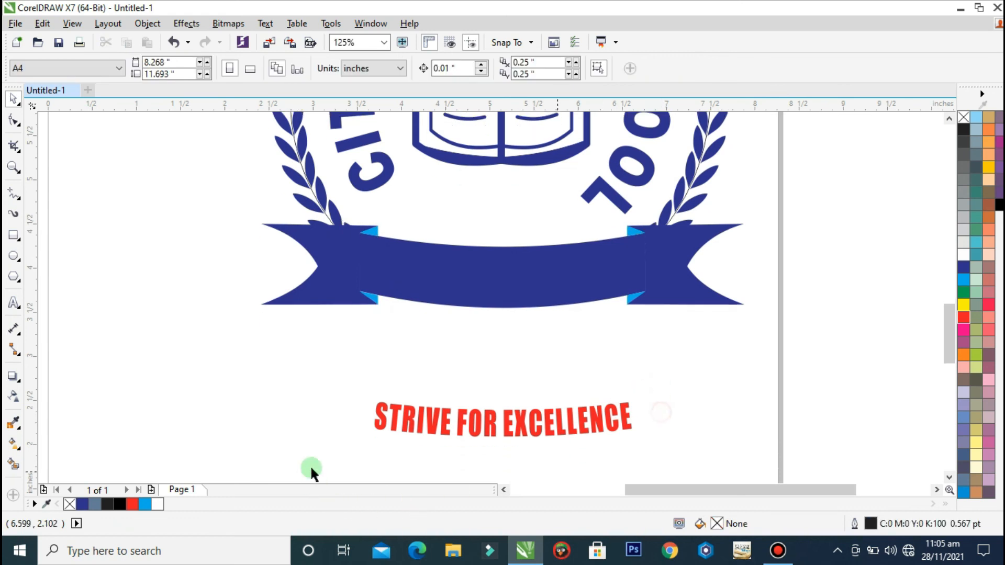
Move the red motto onto the middle of the banner and fill it white.
click(547, 415)
drag(543, 414, 559, 264)
click(963, 254)
click(827, 328)
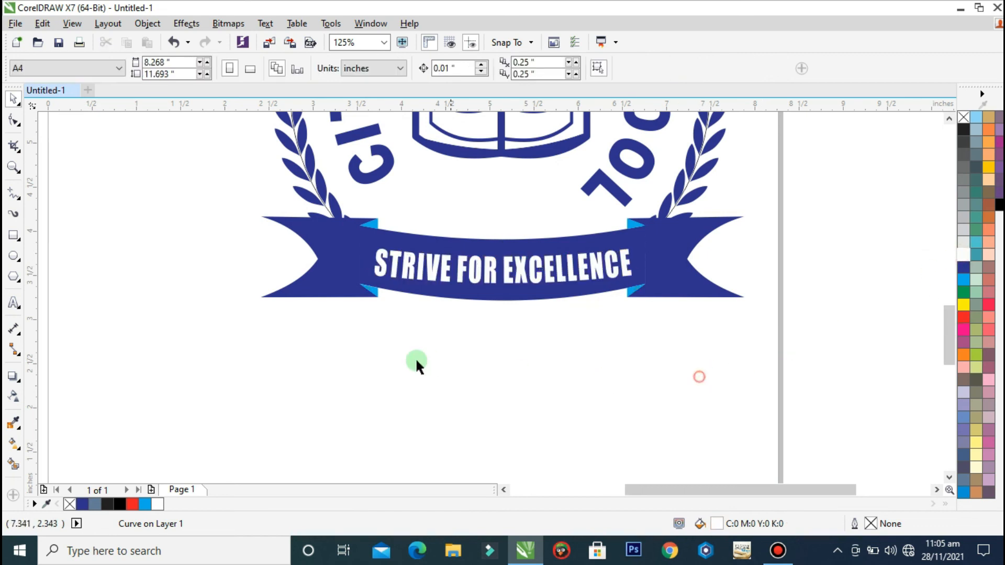
Delete the thin guide circle running through the wreath.
scroll(417, 362, down, 2)
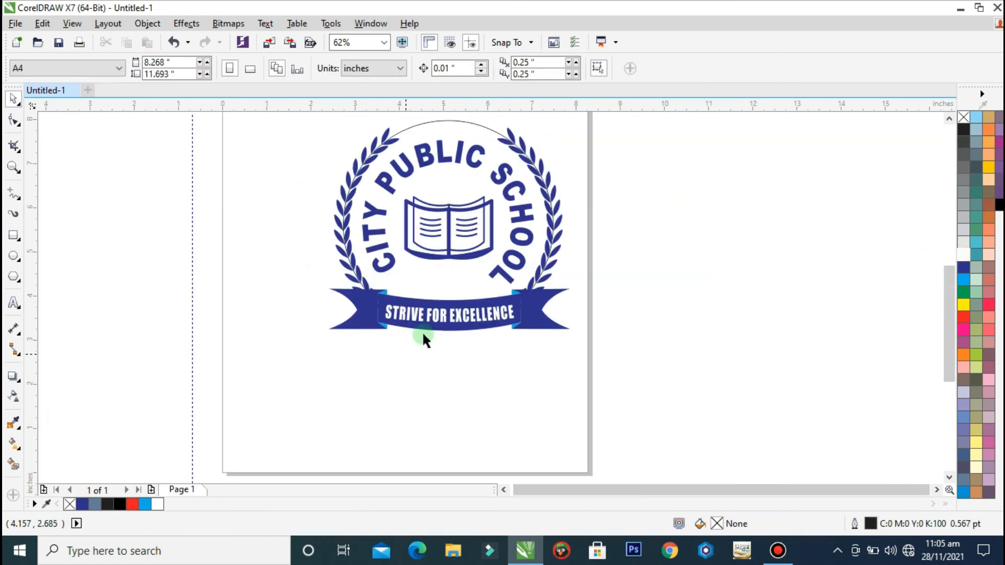
click(483, 127)
key(Delete)
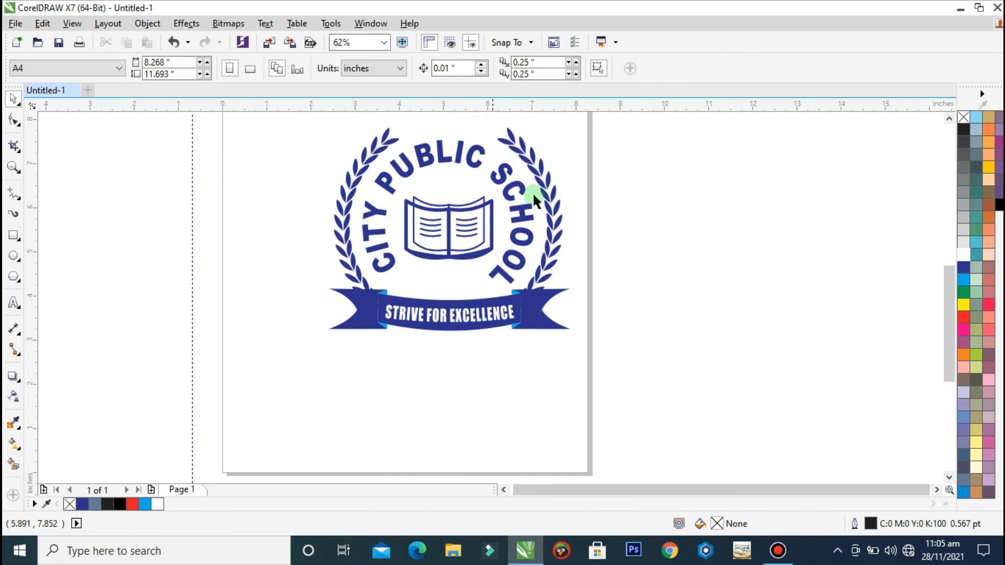
Draw a five-pointed star about 0.474 by 0.451 inches beside the logo and fill it dark blue (C:100 M:100 Y:0 K:0).
key(z)
drag(630, 180, 293, 366)
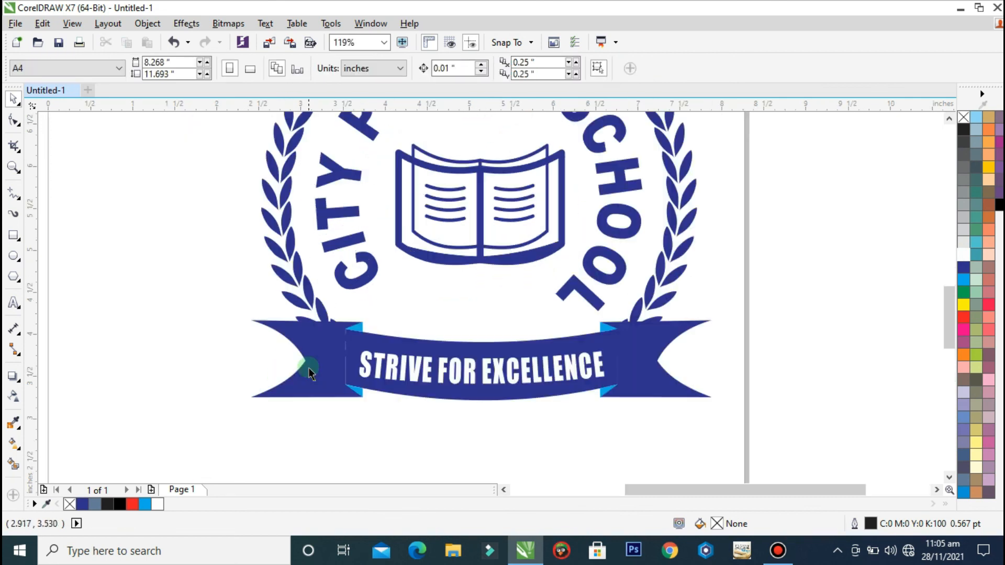
click(20, 283)
click(57, 293)
drag(85, 294, 135, 342)
click(963, 269)
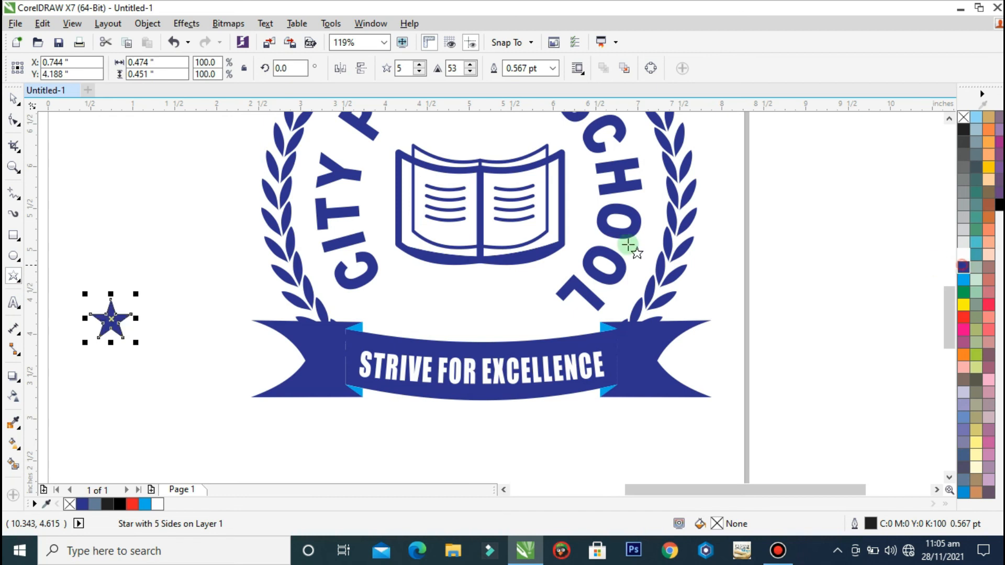
Place the star between the book and the banner and repeat it to make an evenly spaced row of three.
click(197, 318)
click(11, 98)
drag(101, 320, 460, 312)
key(ctrl+r)
click(524, 430)
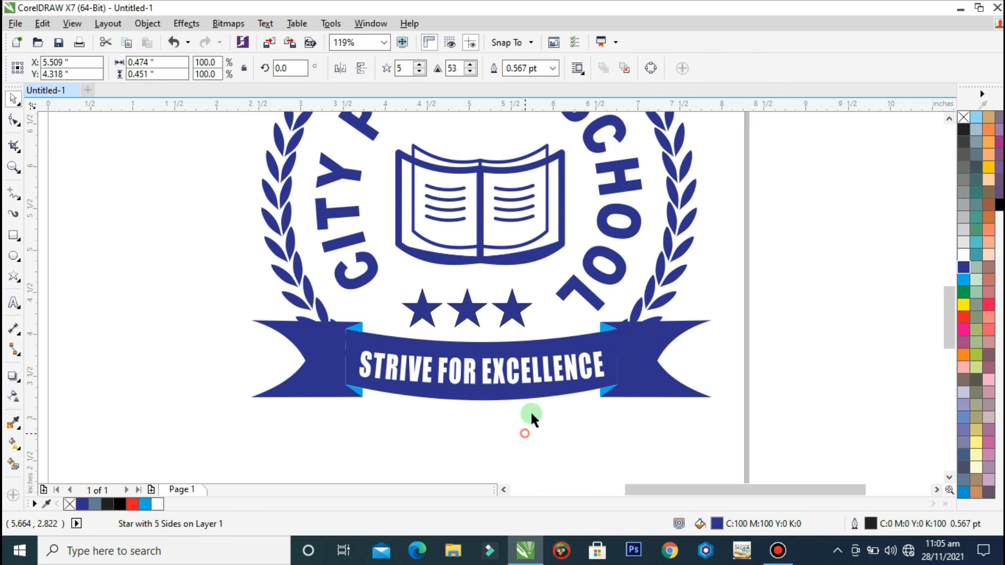
Remove the outline from all three stars and preview the finished logo full screen.
scroll(600, 346, down, 3)
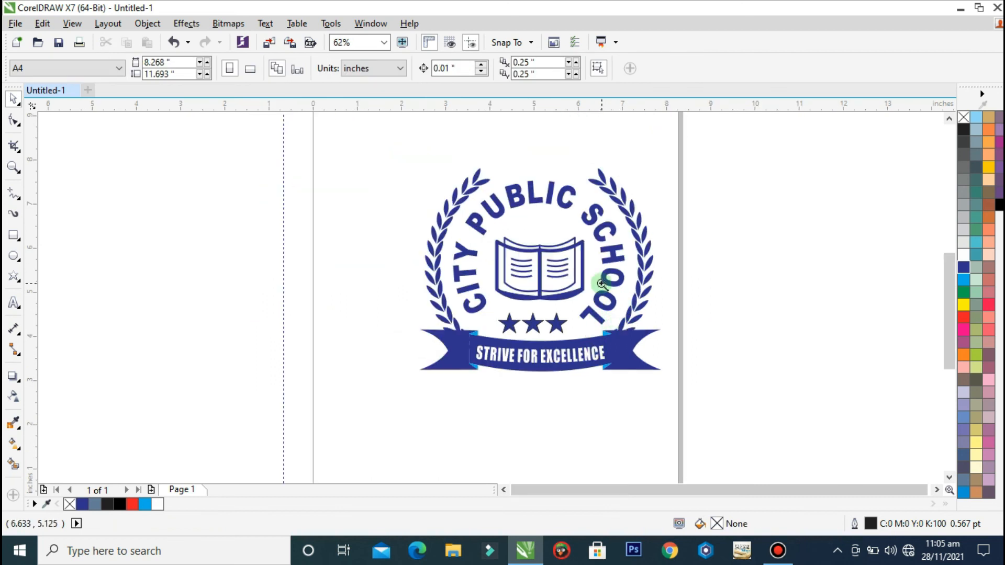
drag(684, 172, 638, 293)
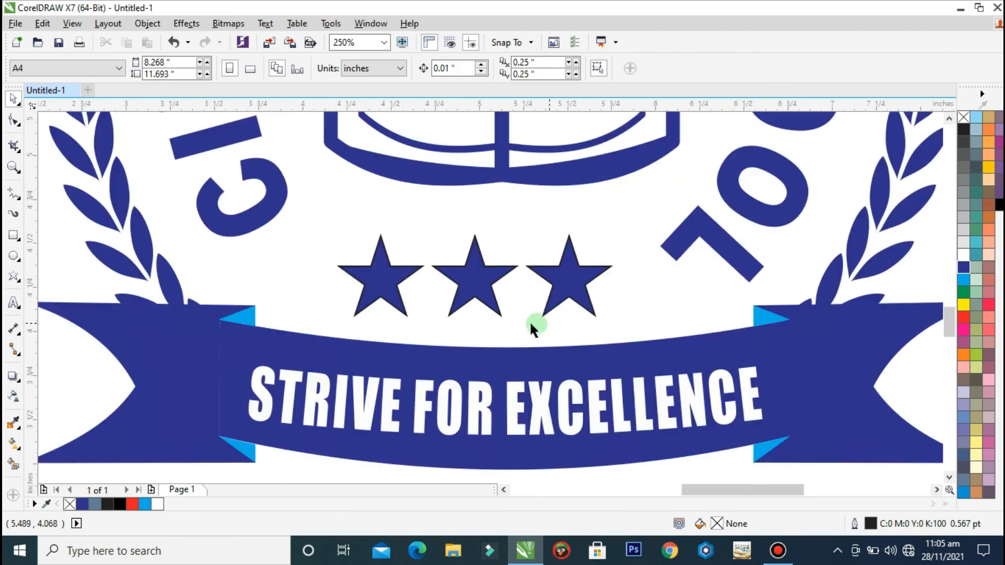
click(399, 288)
shift+click(475, 275)
shift+click(572, 277)
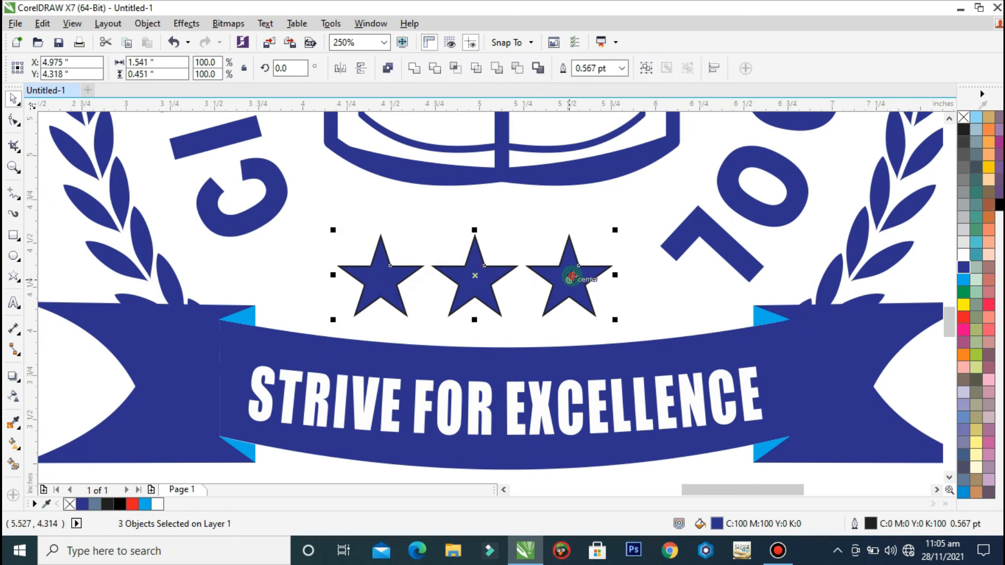
right_click(967, 122)
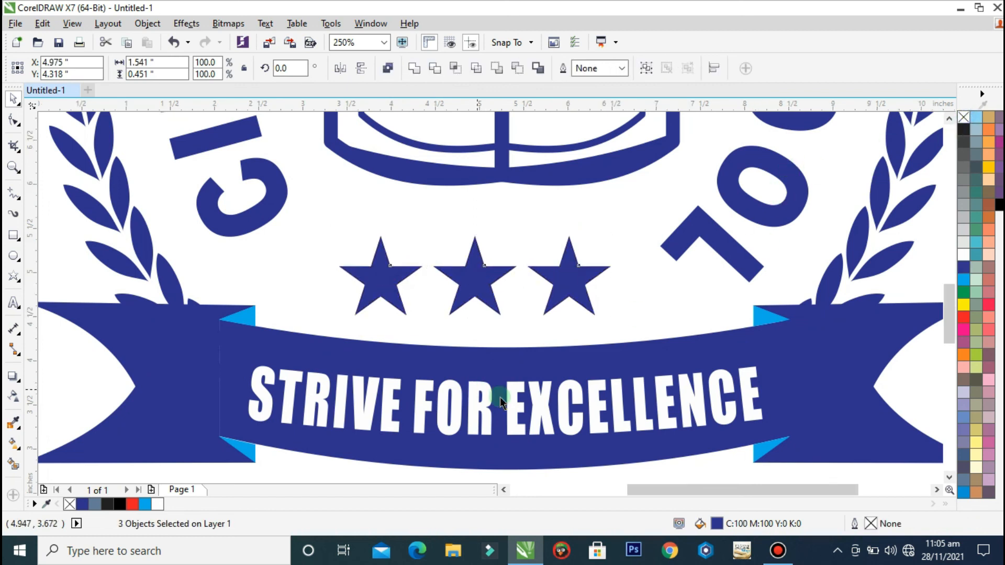
key(F3)
click(735, 236)
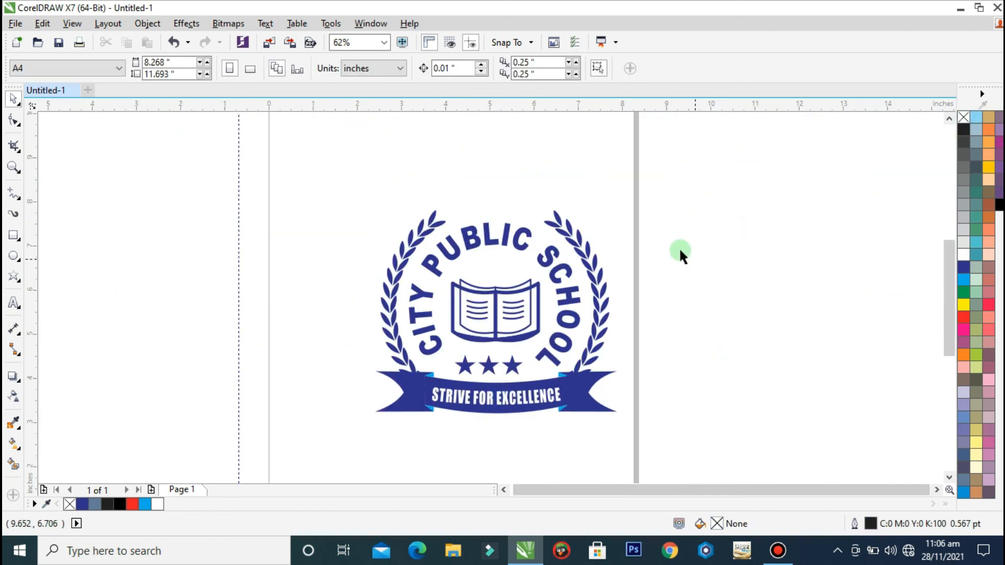
drag(634, 191, 354, 451)
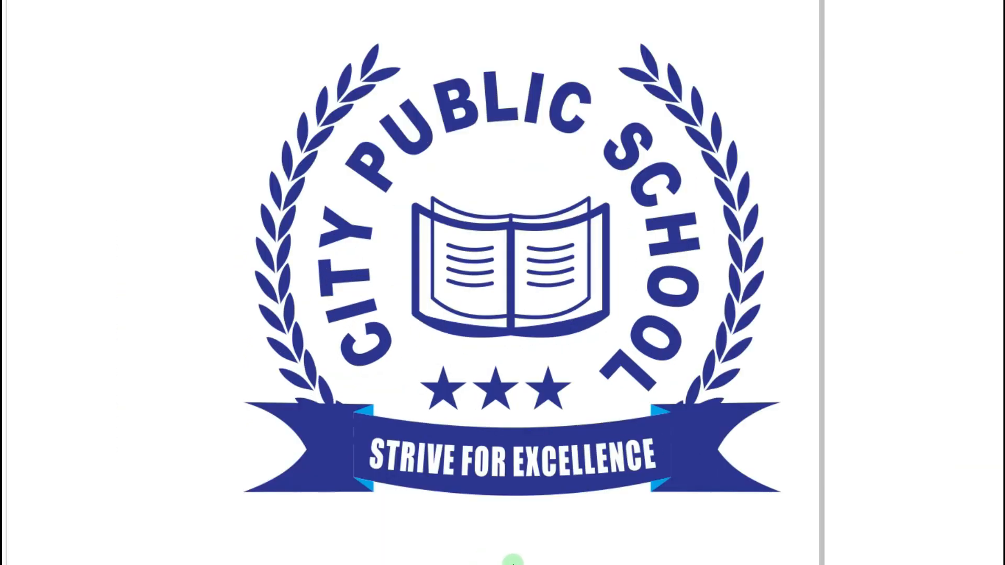